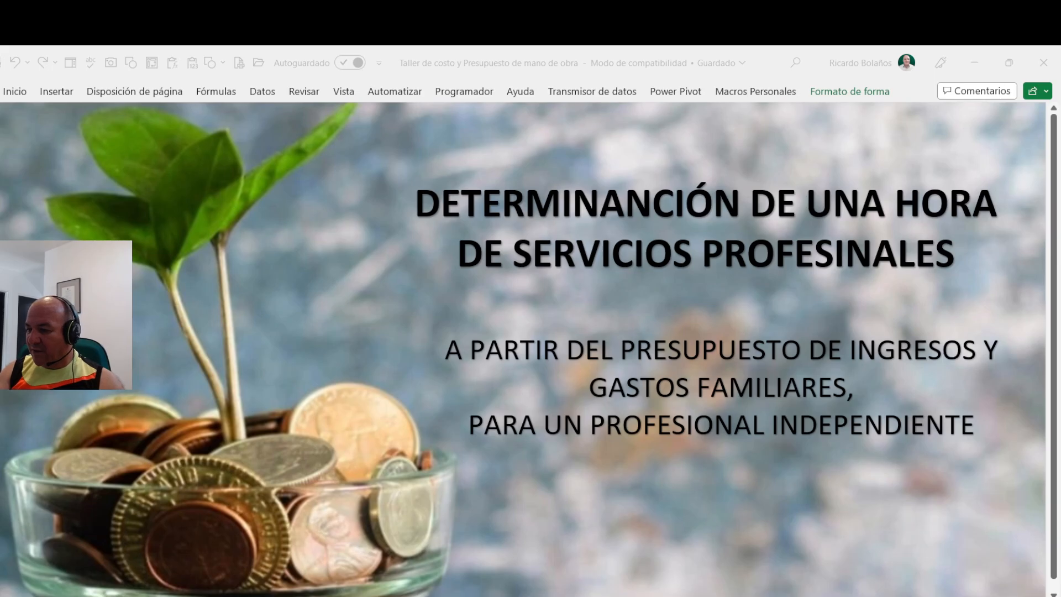
- Open the expense budget sheet and go through the first personal and family expense concepts
click(682, 350)
click(321, 596)
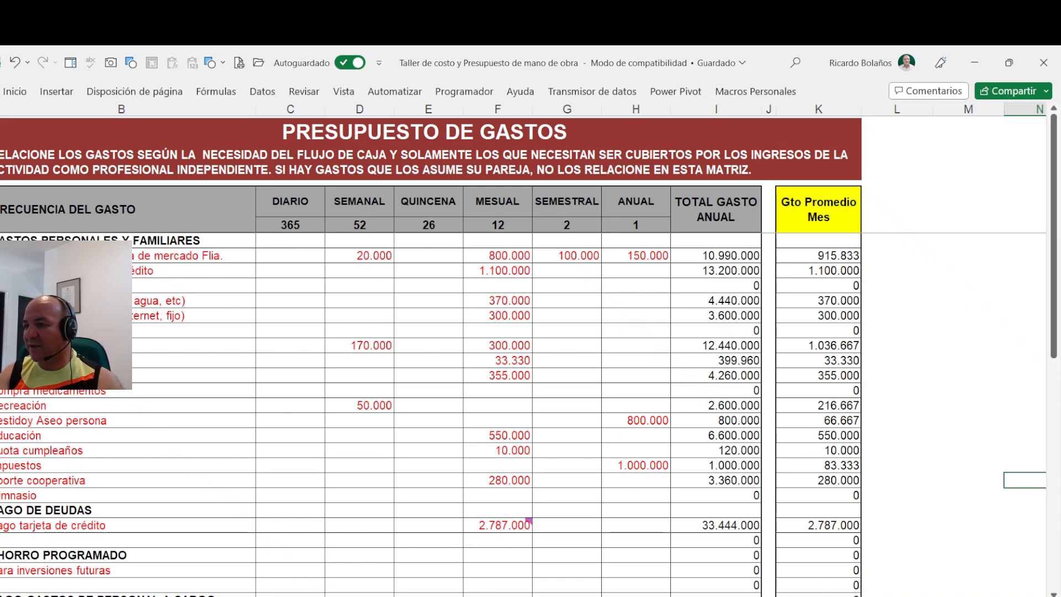
click(194, 285)
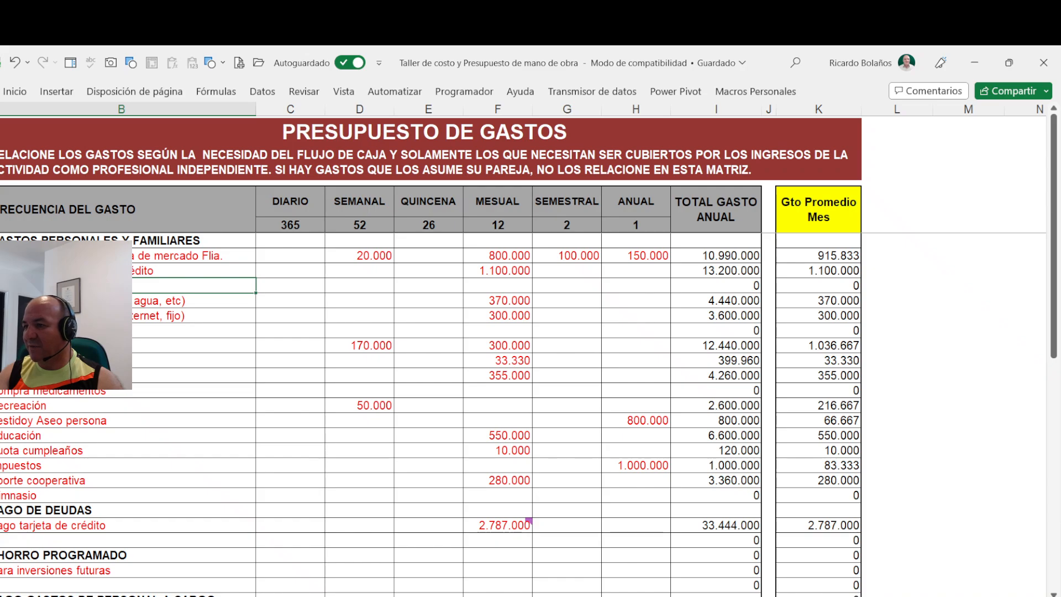
key(Down)
key(Down)
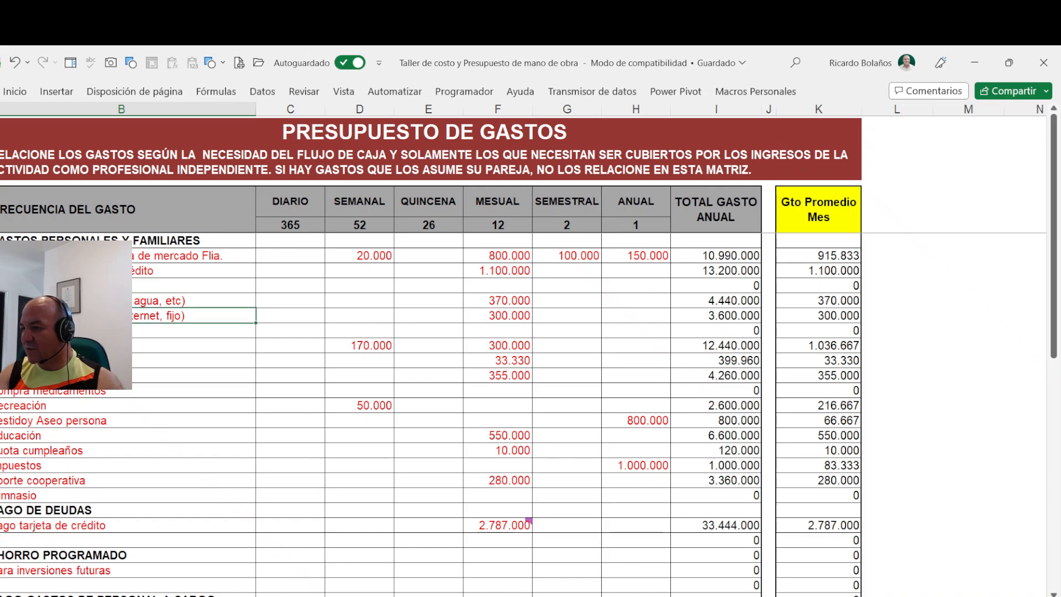
key(Down)
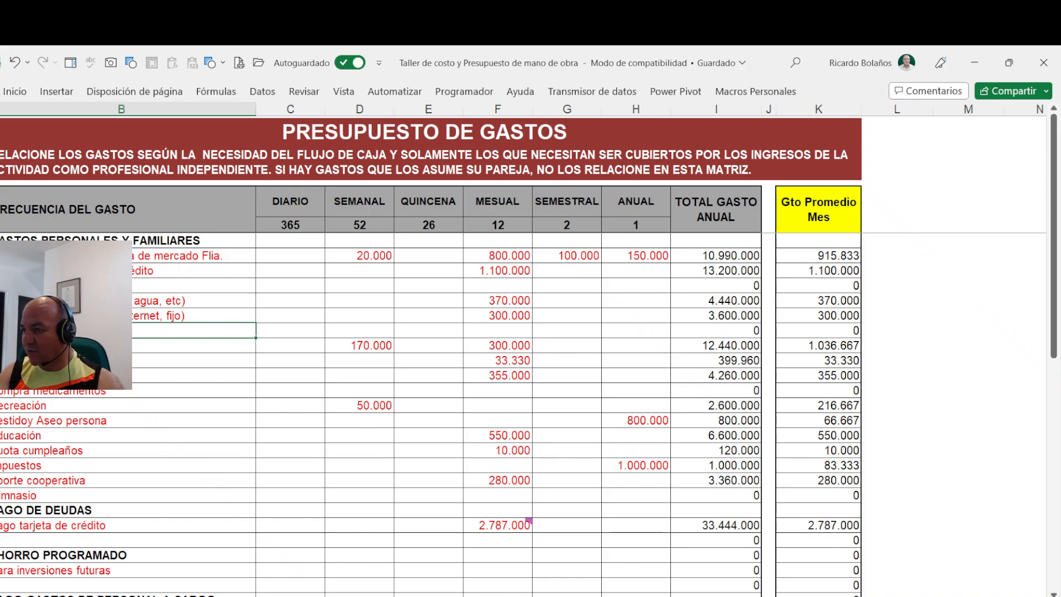
key(Up)
key(Up)
key(Up)
key(Up)
key(Up)
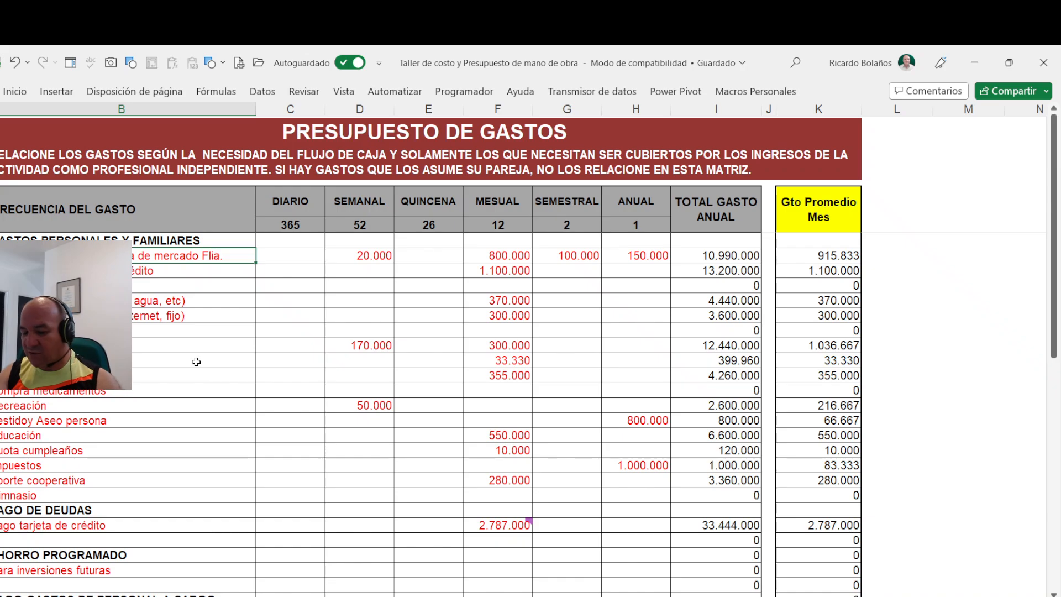
- Clear the names of the first two personal and family expense concepts, and undo both deletions
key(Delete)
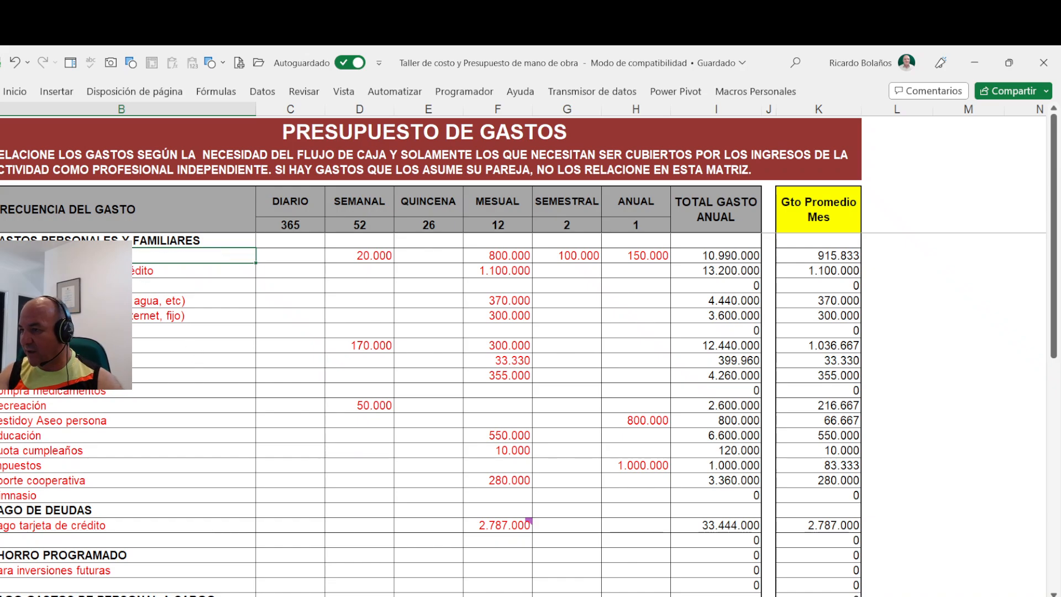
key(Down)
key(Delete)
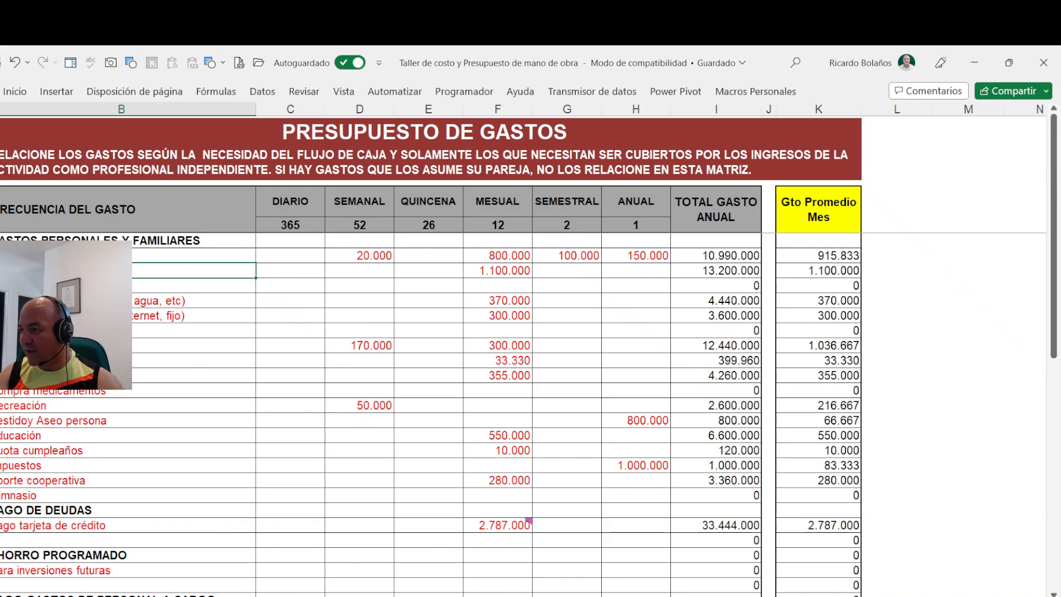
click(14, 64)
click(15, 64)
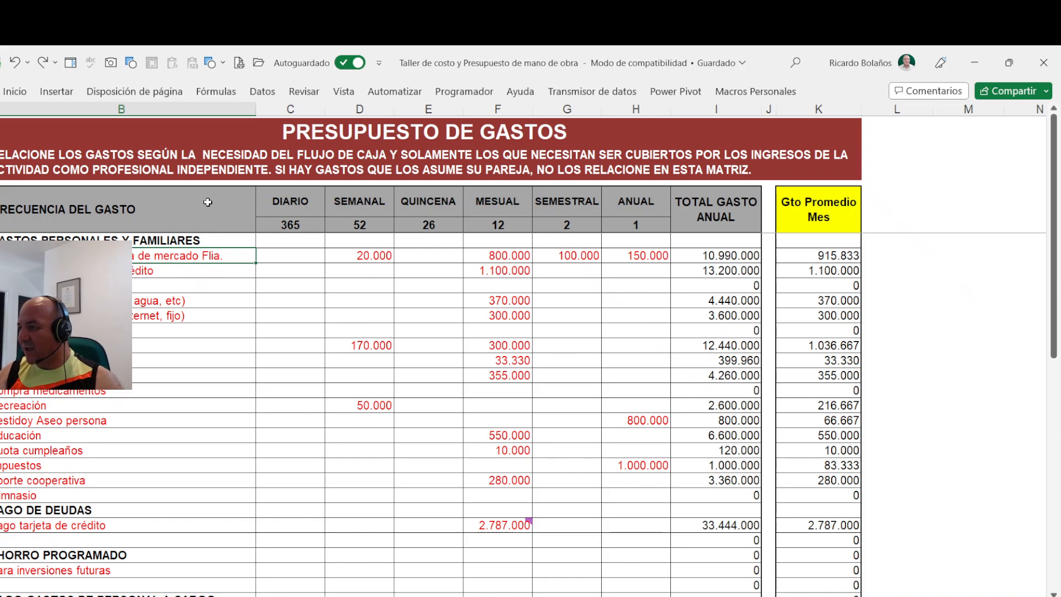
- Examine the expense frequency headings from DIARIO through MESUAL
click(305, 203)
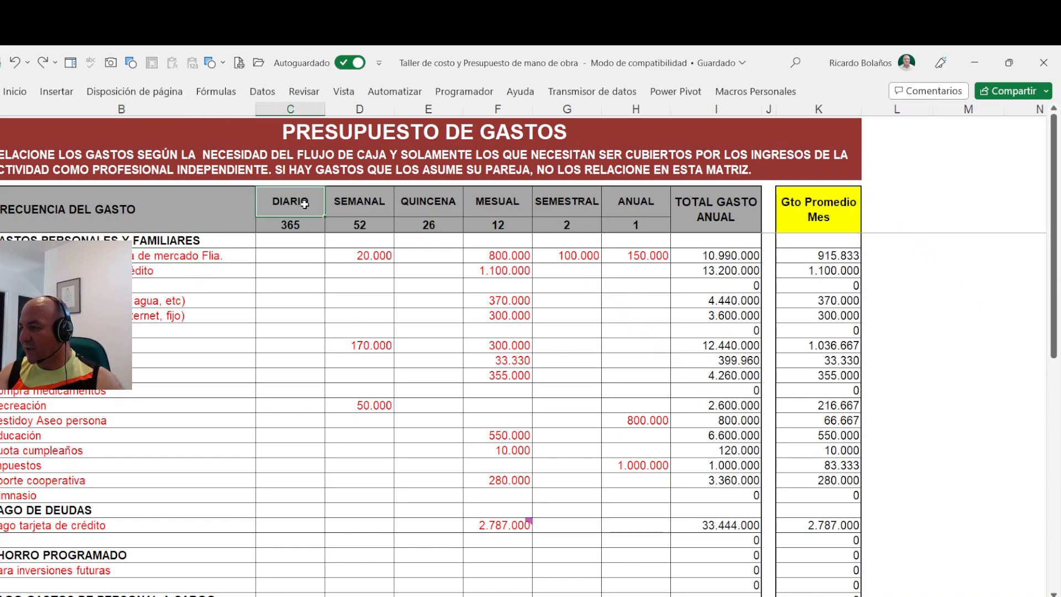
click(349, 204)
click(437, 196)
click(522, 203)
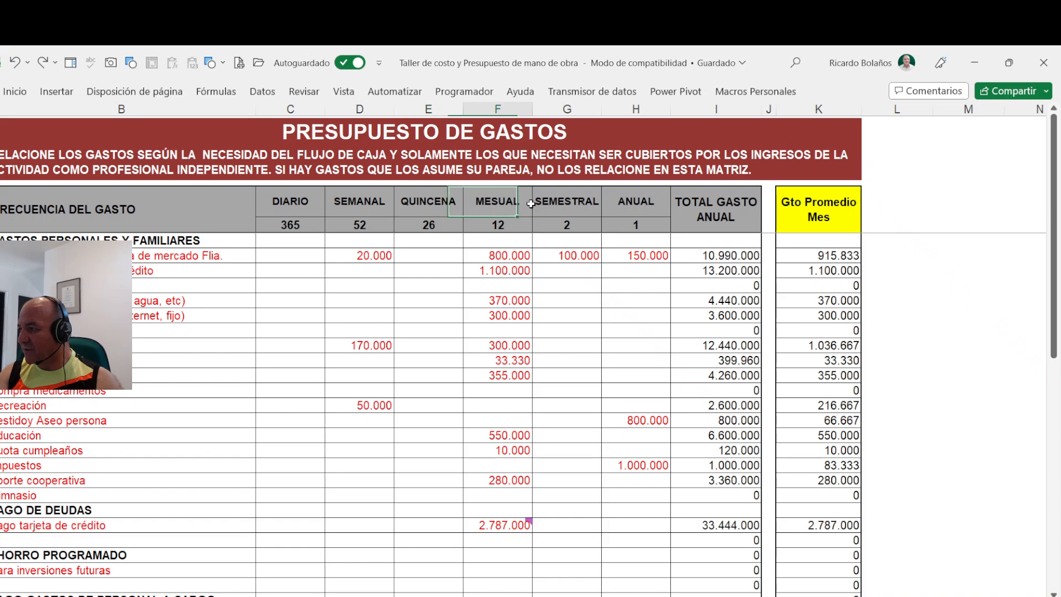
click(281, 197)
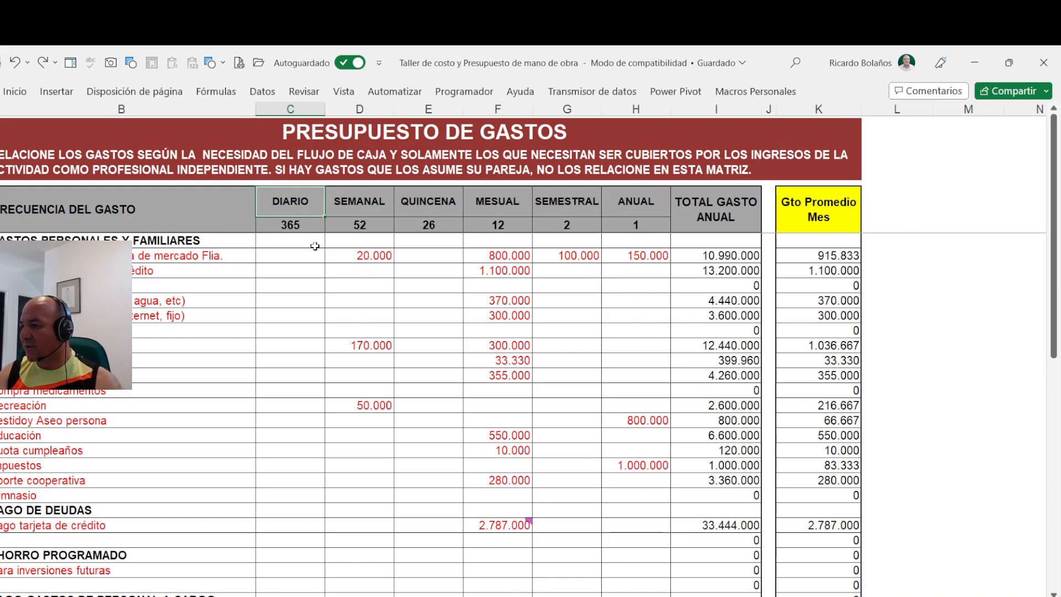
- Set the daily amount of the food and groceries expense to 30000 and clear its weekly amount
click(275, 254)
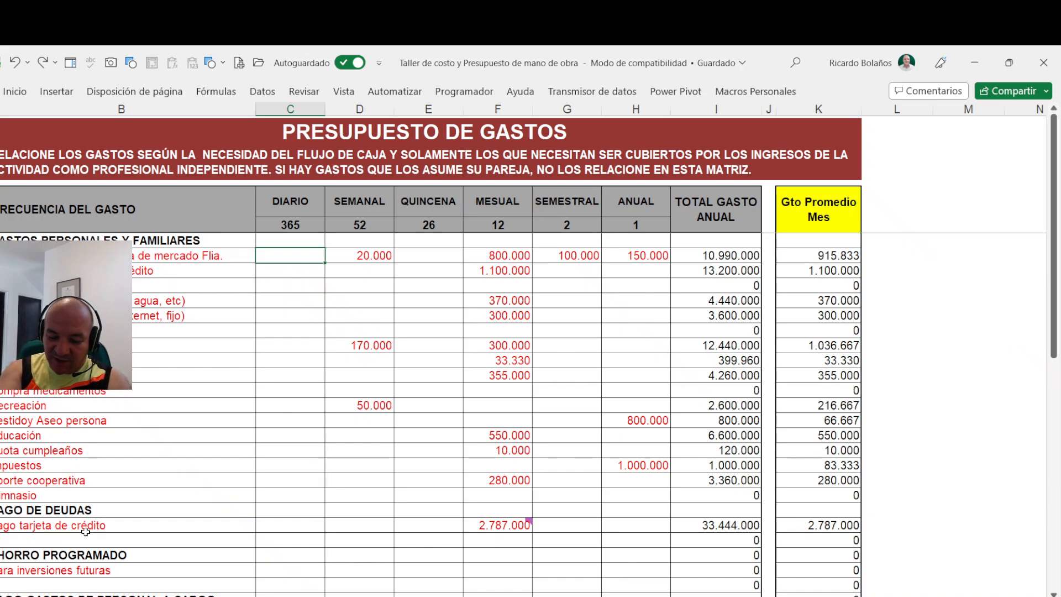
text(30000)
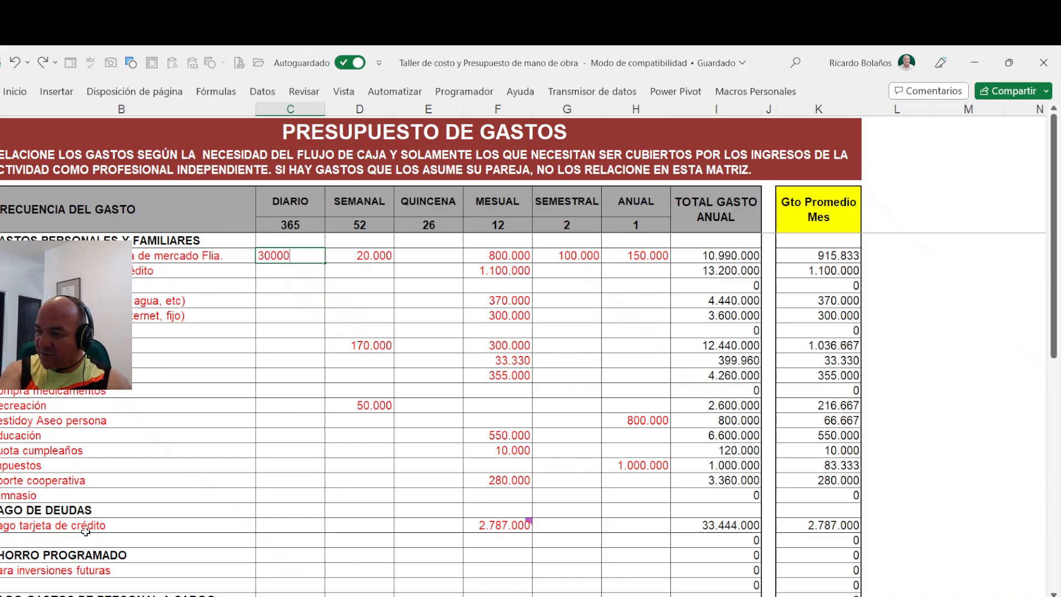
key(Return)
key(Up)
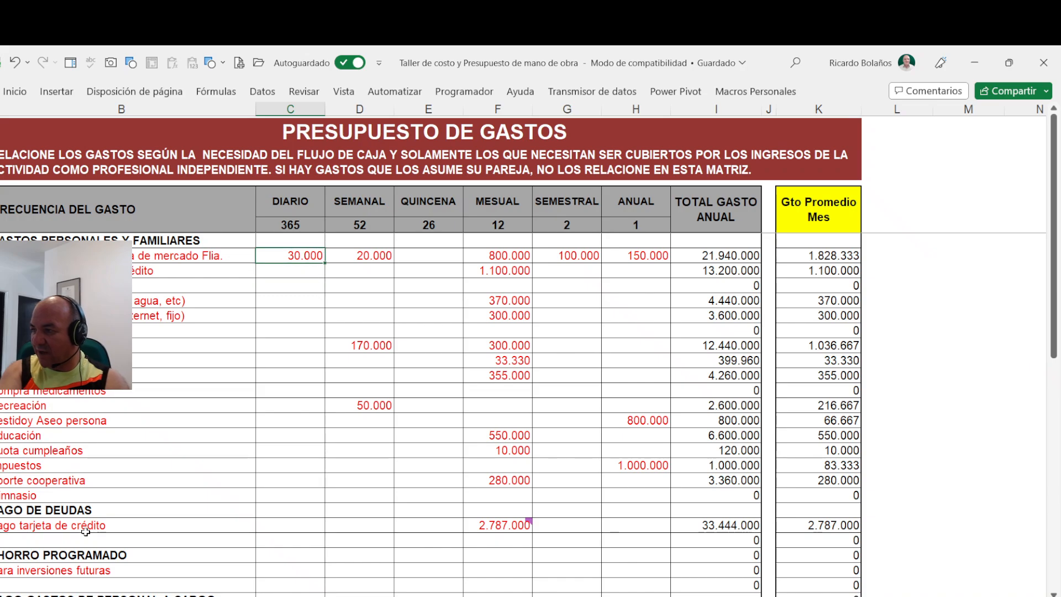
key(Right)
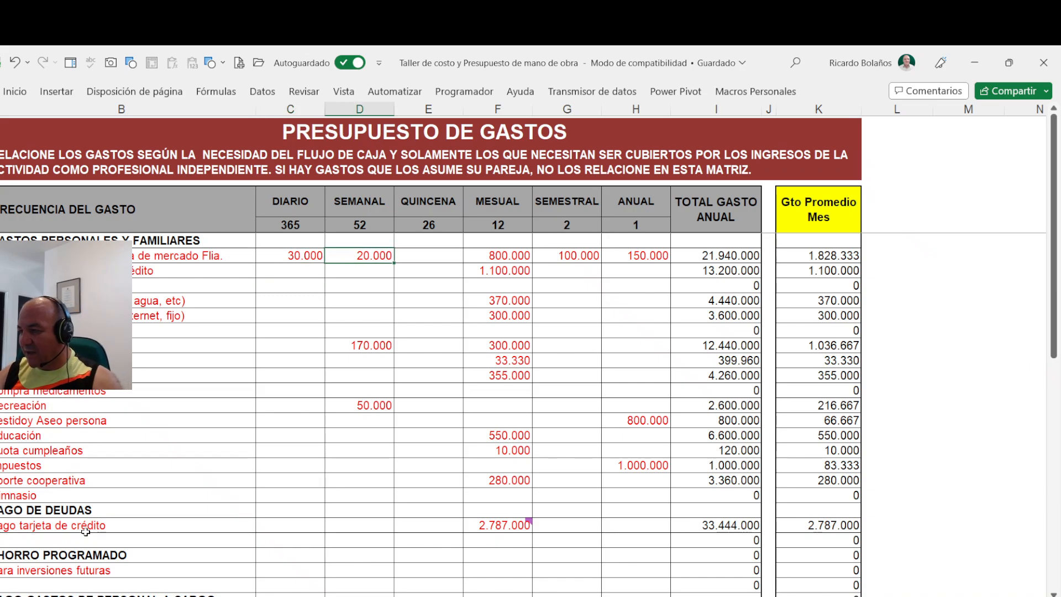
key(Delete)
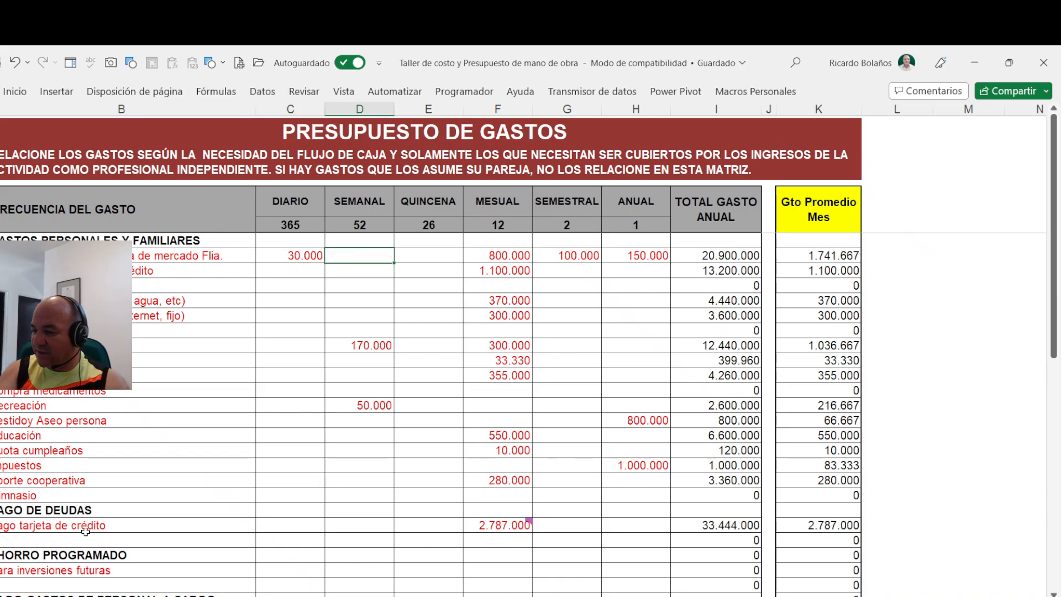
- Try to clear all weekly-to-annual amounts from the food and groceries row down to the credit card payment row
key(Right)
key(Right)
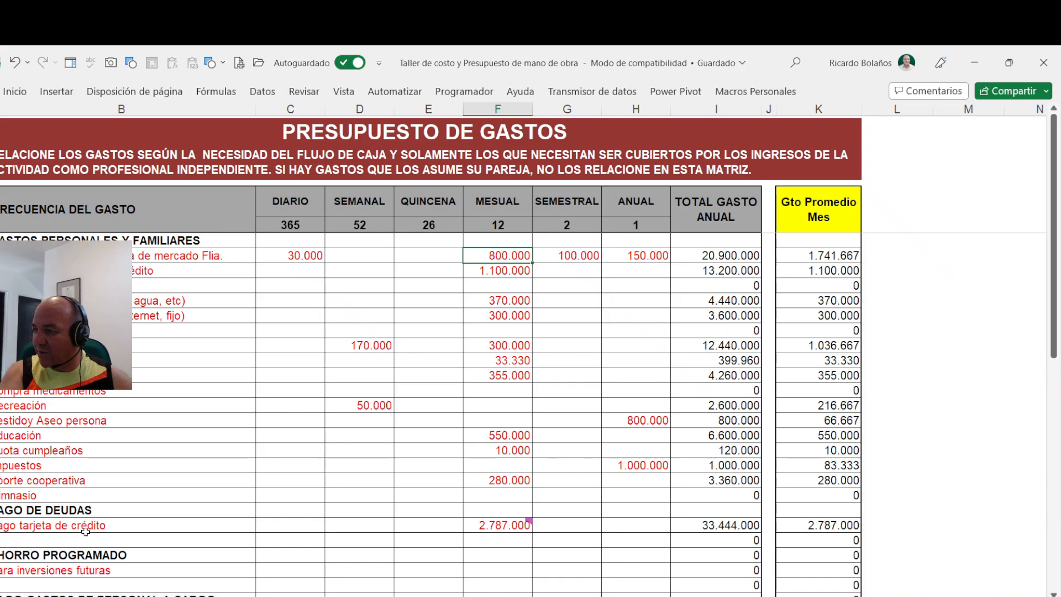
key(Left)
key(Left)
key(shift+Right)
key(shift+Right)
key(shift+Right)
key(shift+Right)
key(shift+Down)
key(shift+Down)
key(shift+Down)
key(shift+Down)
key(shift+Down)
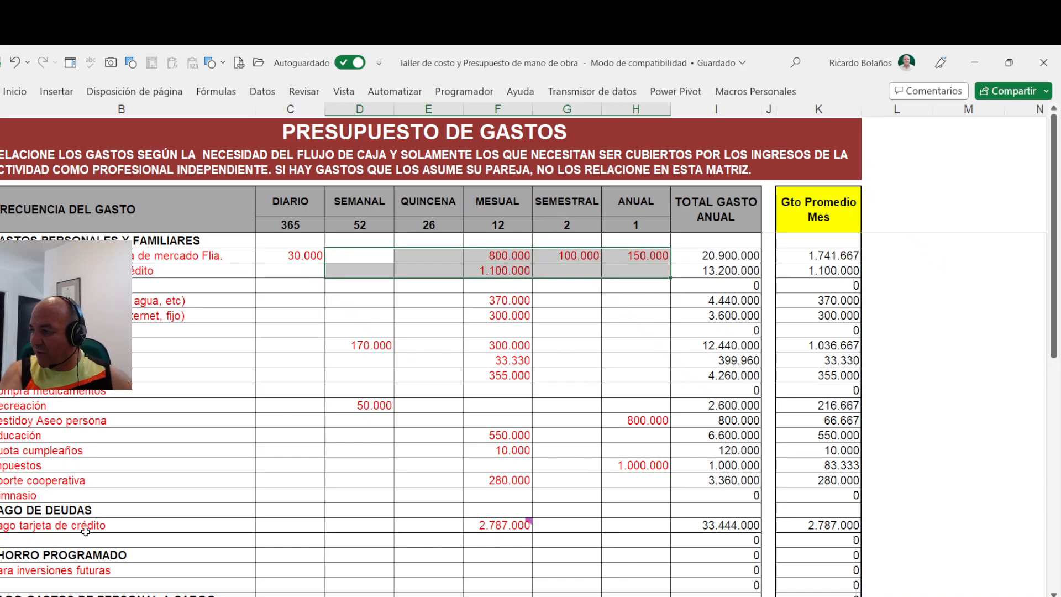
key(shift+Down)
key(shift+Down)
key(shift+Down)
key(shift+Down)
key(shift+Down)
key(shift+Down)
key(shift+Down)
key(shift+Down)
key(shift+Down)
key(shift+Down)
key(shift+Down)
key(shift+Down)
key(shift+Down)
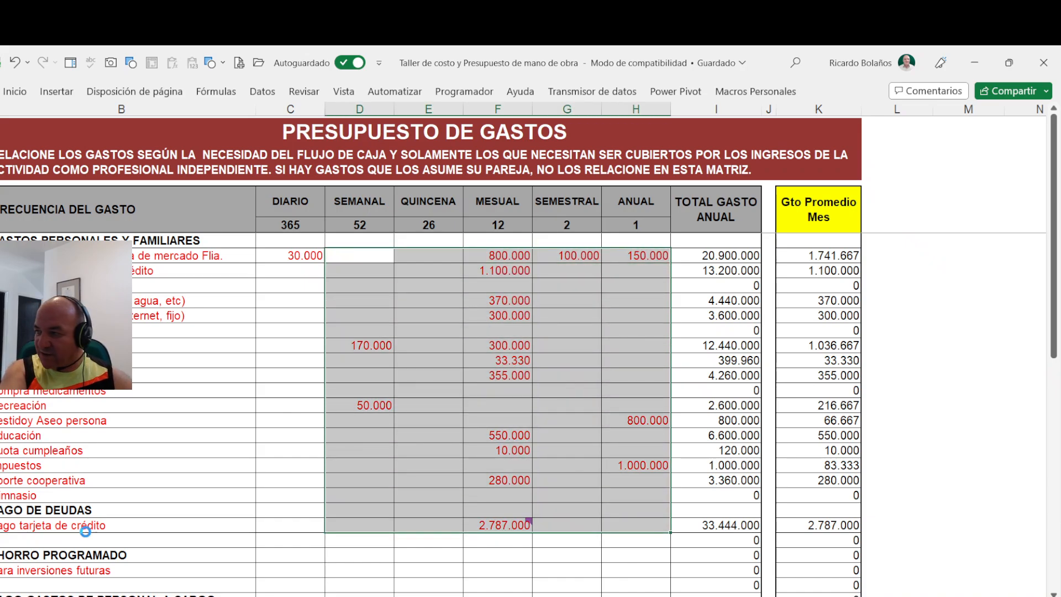
key(Delete)
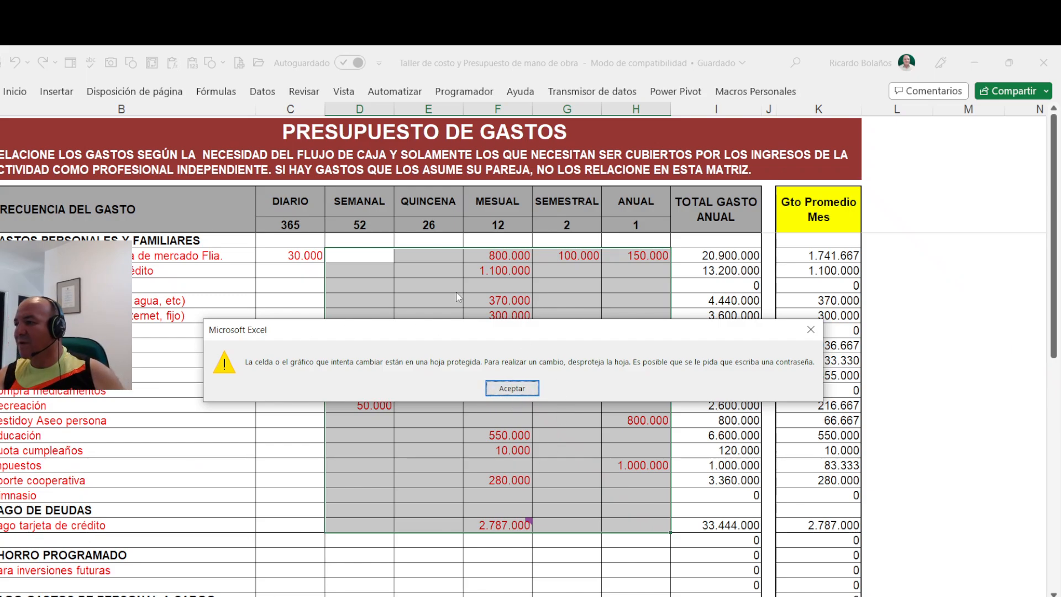
key(Return)
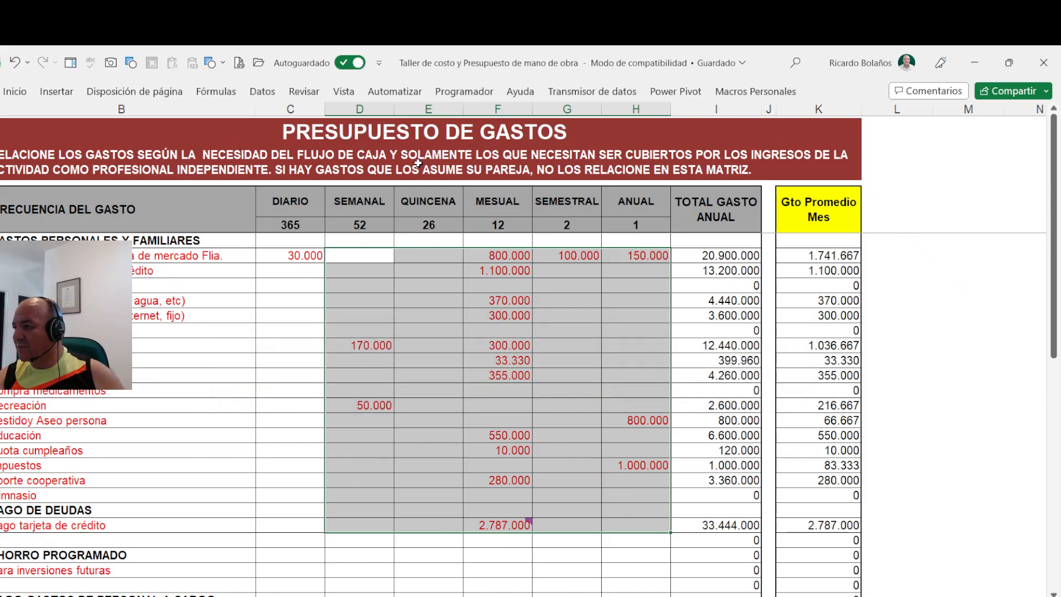
- Unprotect the sheet and toggle the Bloqueada protection option for the selected weekly-to-annual amount cells
click(304, 91)
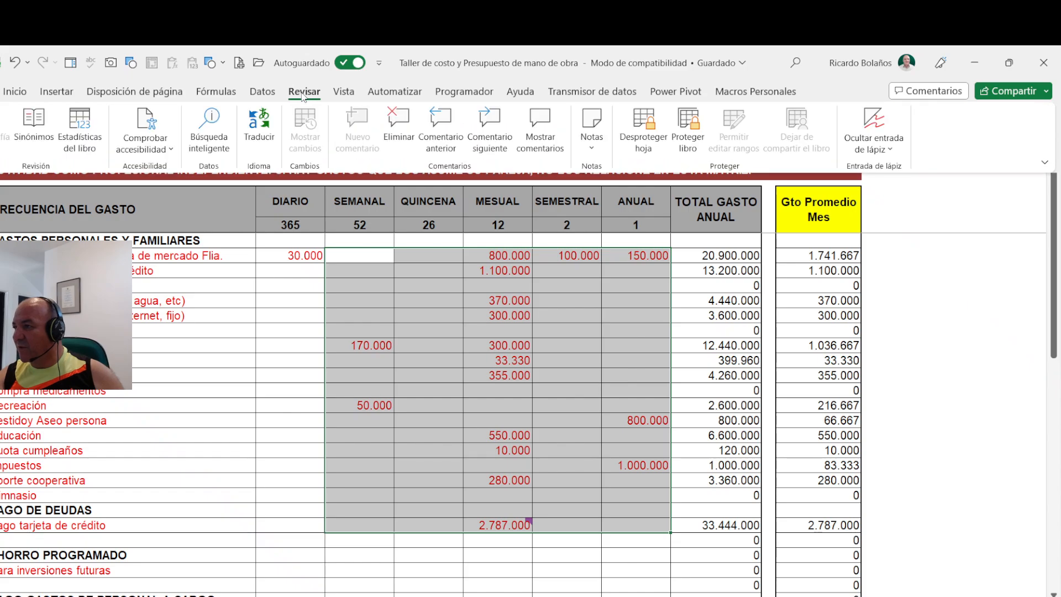
click(644, 130)
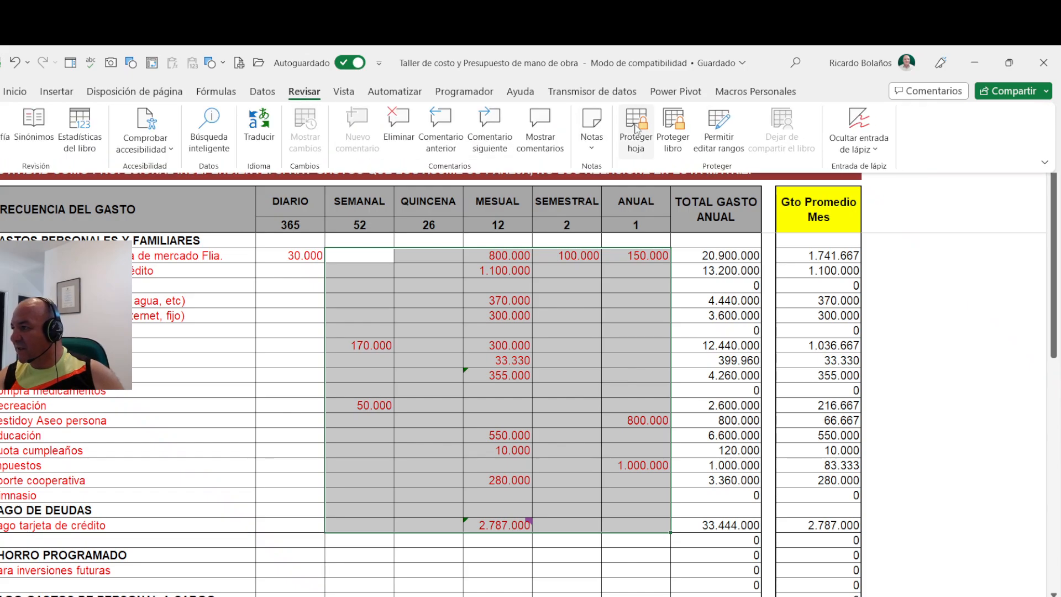
right_click(410, 291)
mouse_move(451, 429)
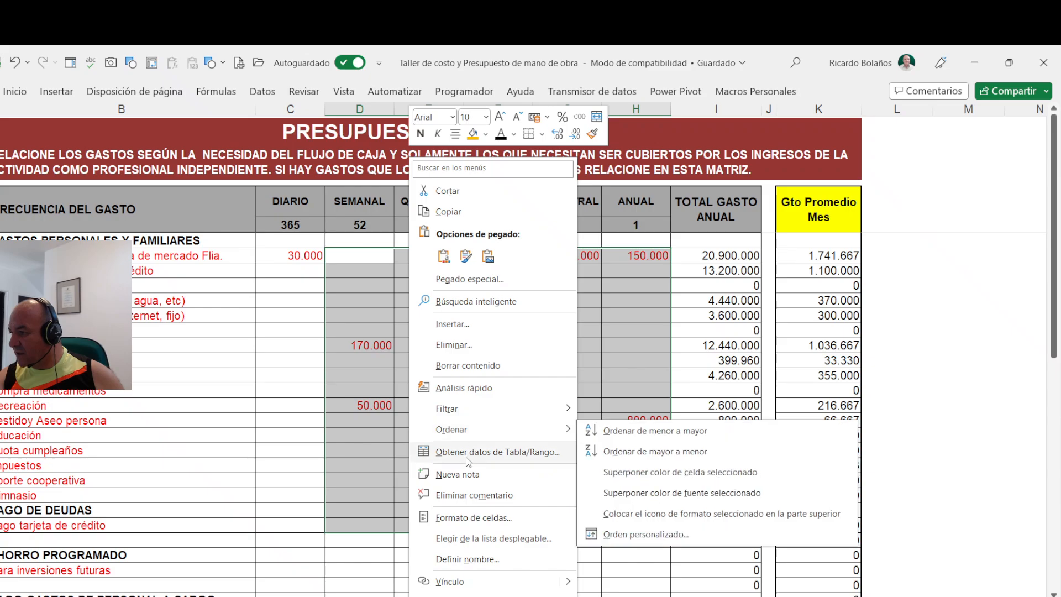
click(474, 517)
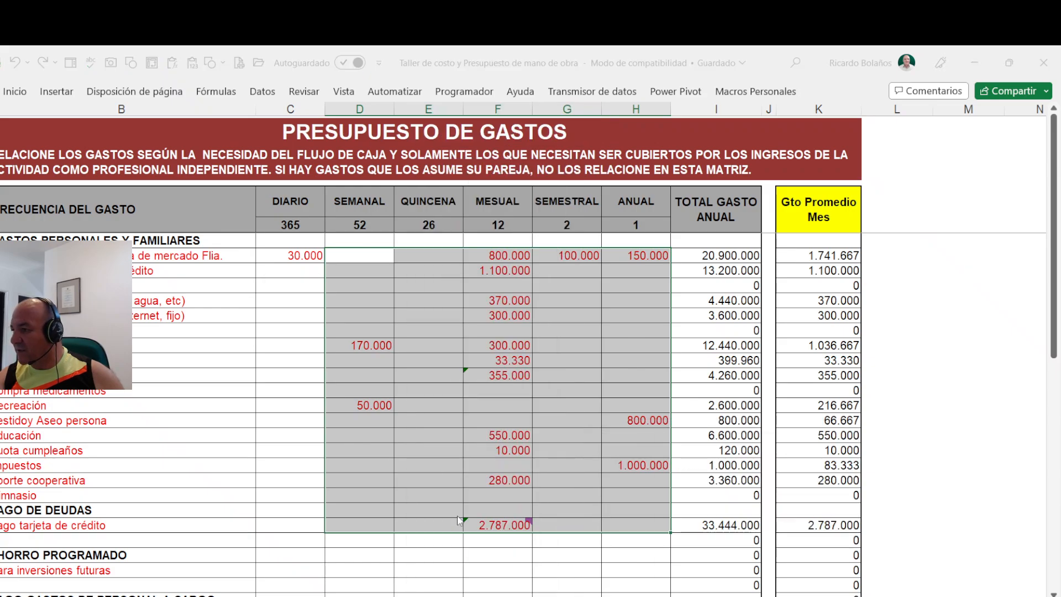
click(282, 329)
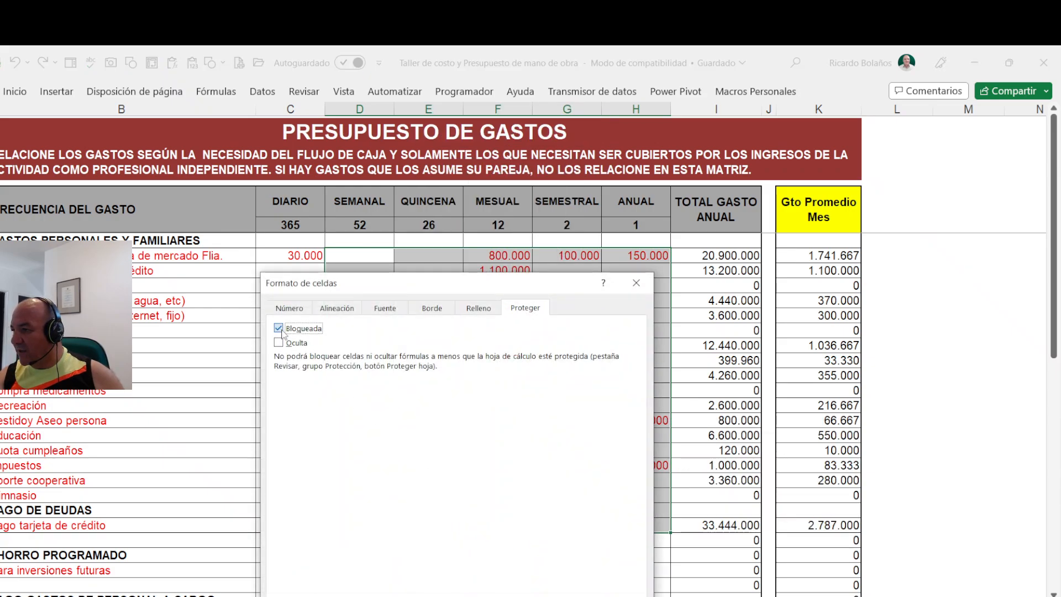
click(510, 596)
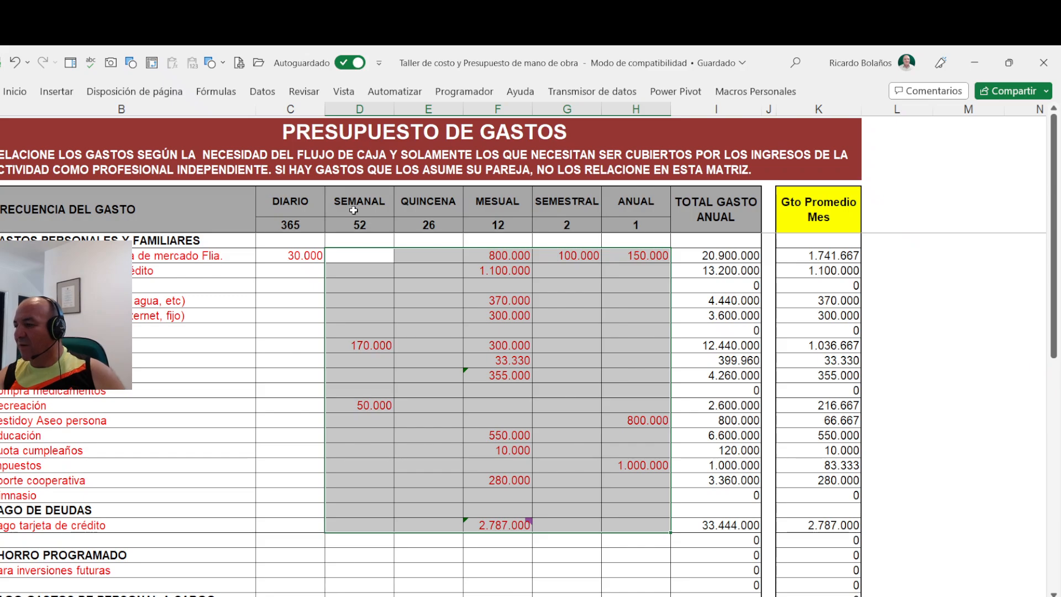
- Turn off the Bloqueada protection option for the daily-to-annual amount cells across all expense sections and the income section, skipping headings and totals
drag(300, 256, 608, 450)
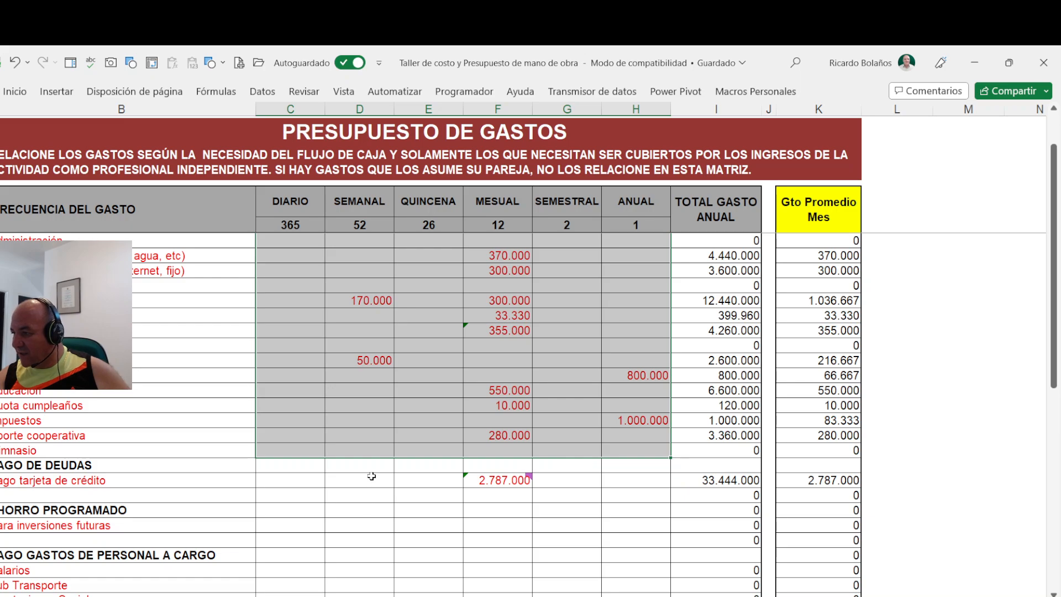
drag(314, 480, 608, 495)
drag(290, 525, 611, 540)
scroll(480, 497, down, 5)
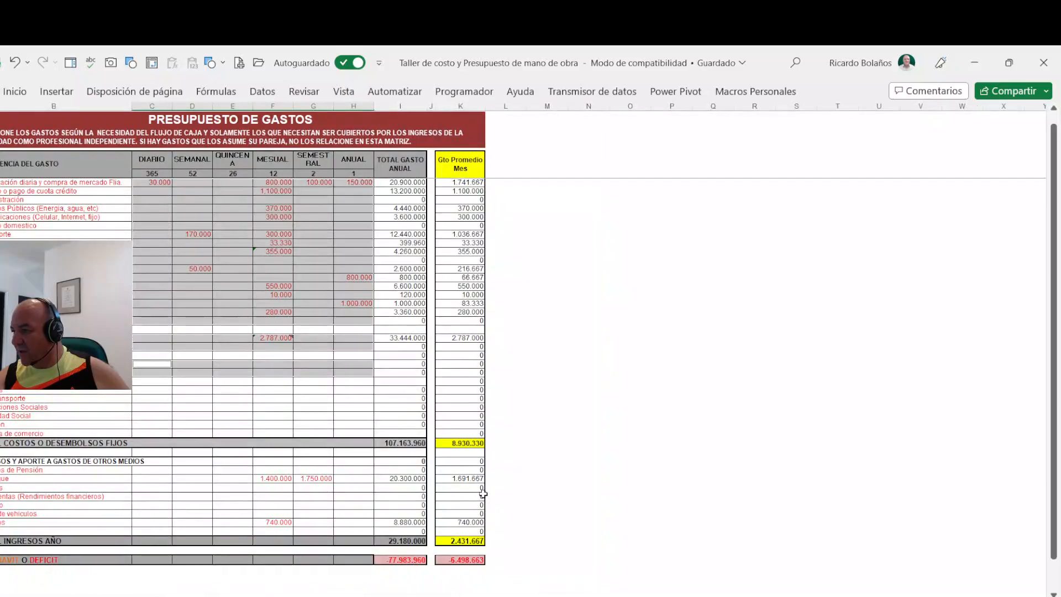
scroll(490, 495, up, 2)
mouse_move(236, 523)
mouse_down()
mouse_move(458, 540)
mouse_move(500, 580)
mouse_up()
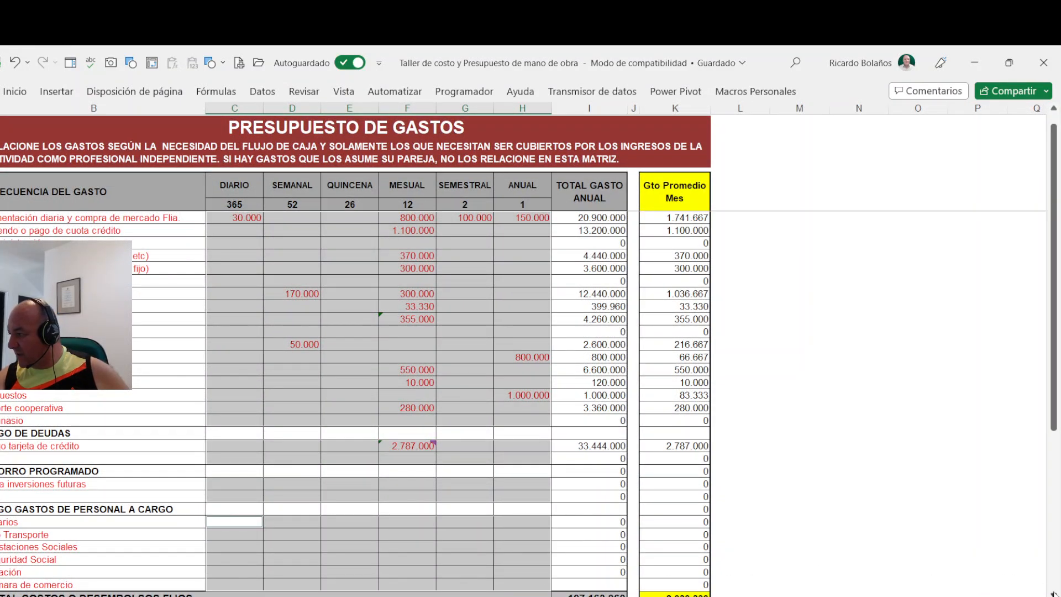
scroll(765, 572, down, 4)
scroll(348, 497, down, 2)
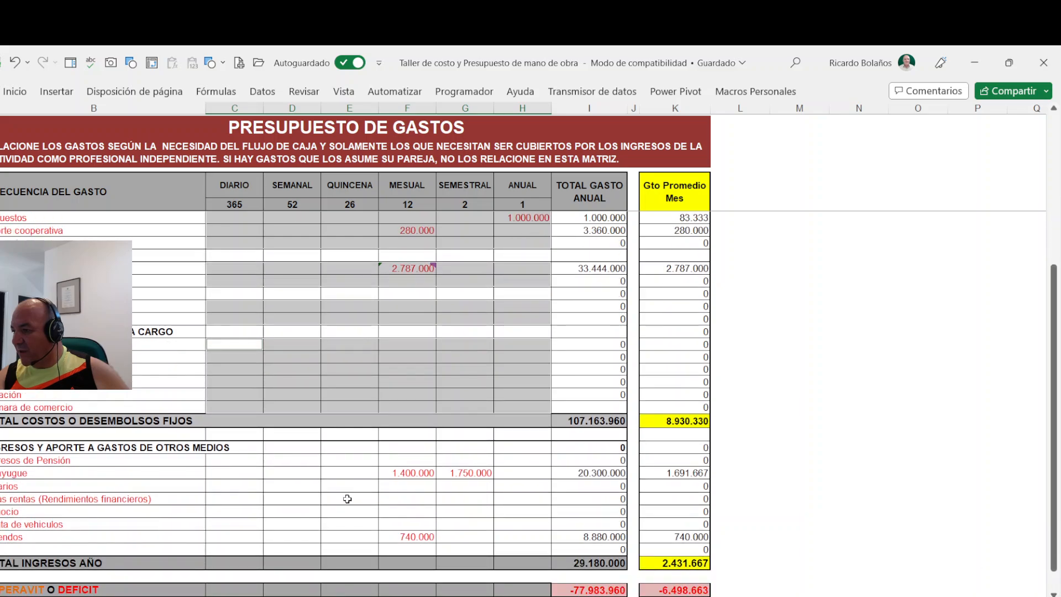
drag(221, 462, 519, 550)
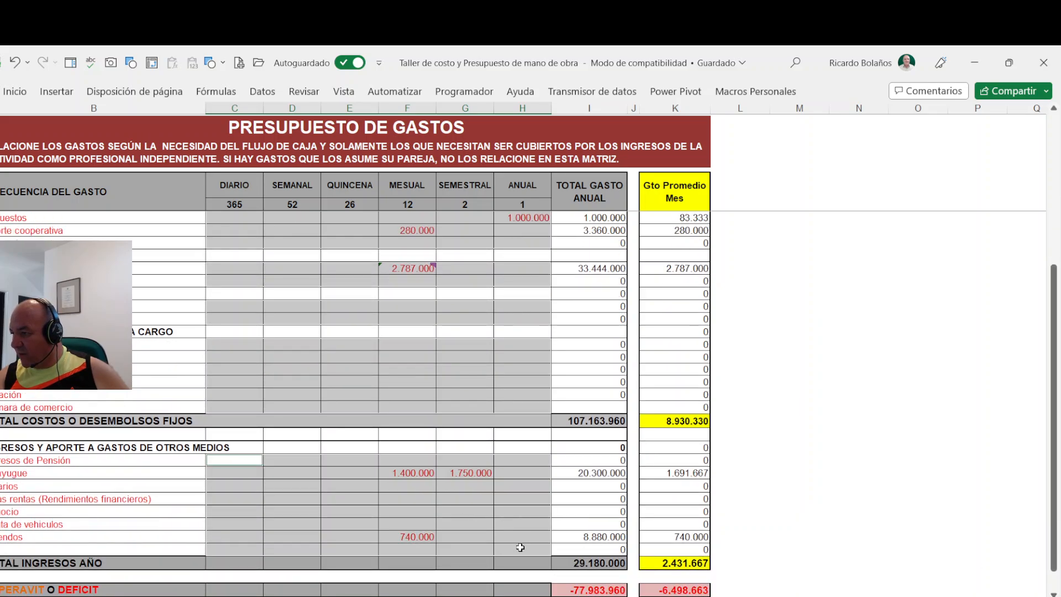
right_click(241, 464)
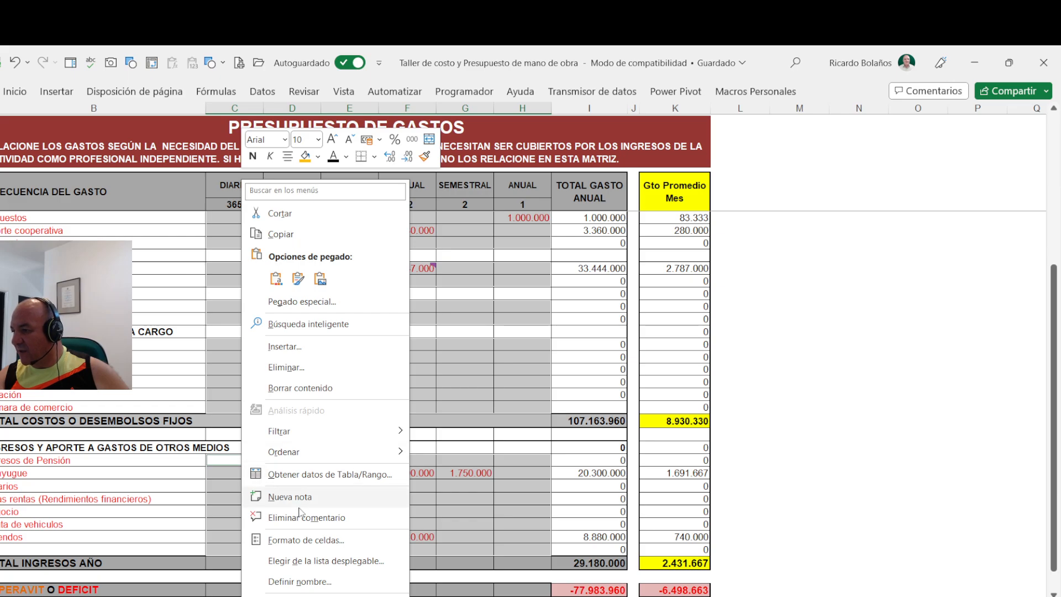
click(306, 540)
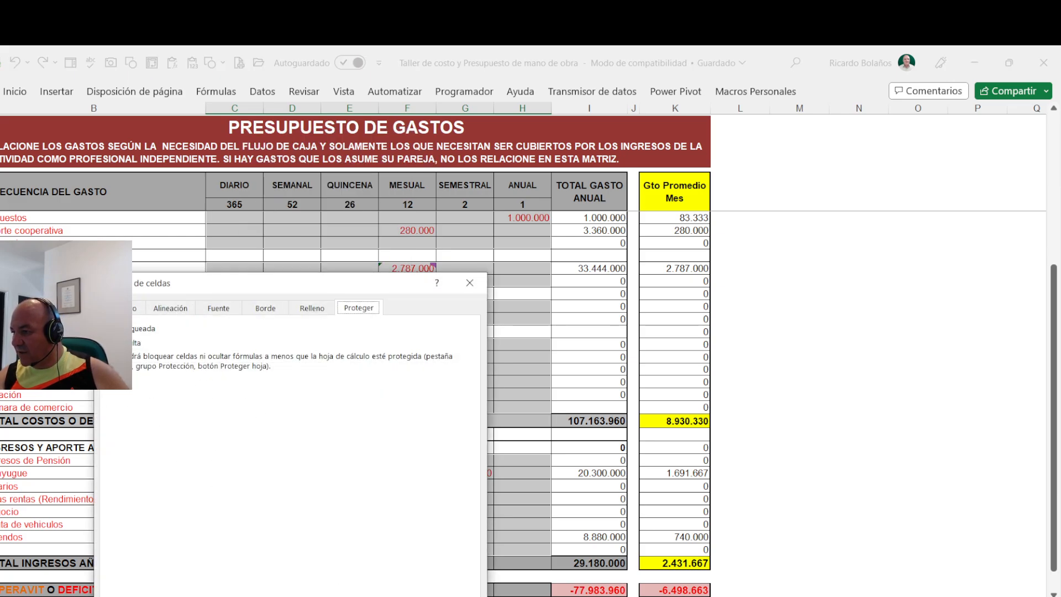
key(Tab)
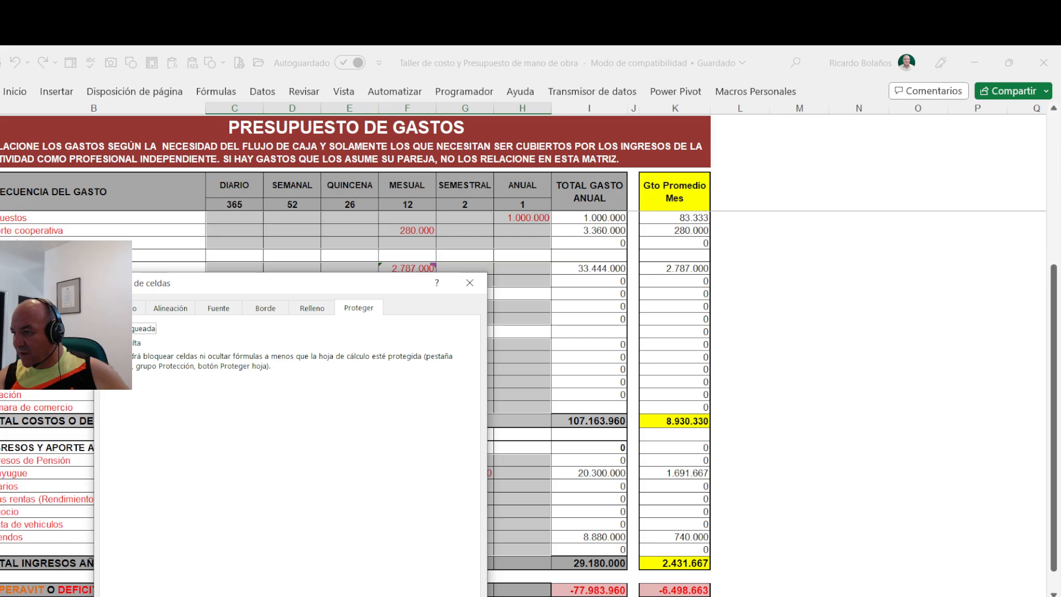
key(Return)
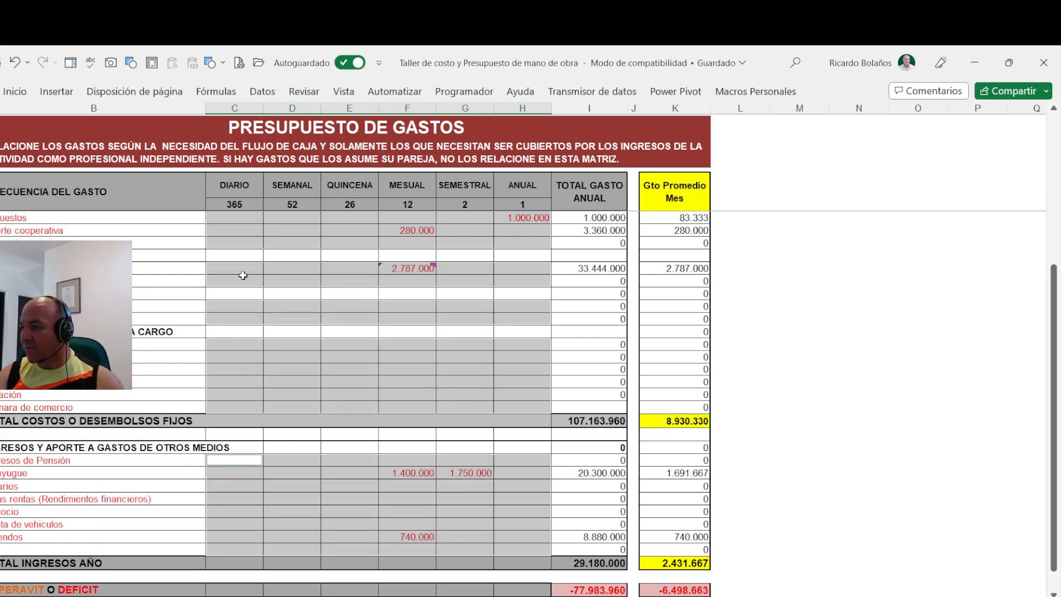
- Clear the daily-to-annual amounts from the taxes row down to the Cámara de comercio row
click(244, 216)
drag(252, 215, 516, 403)
key(Delete)
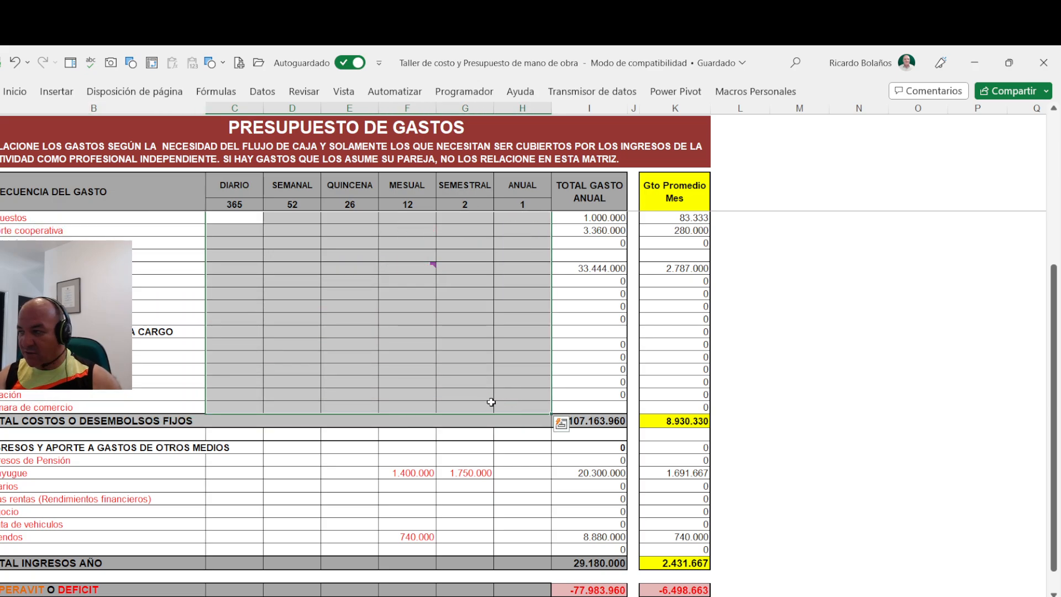
- Protect the sheet again without a password, keeping the preset user permissions
click(303, 93)
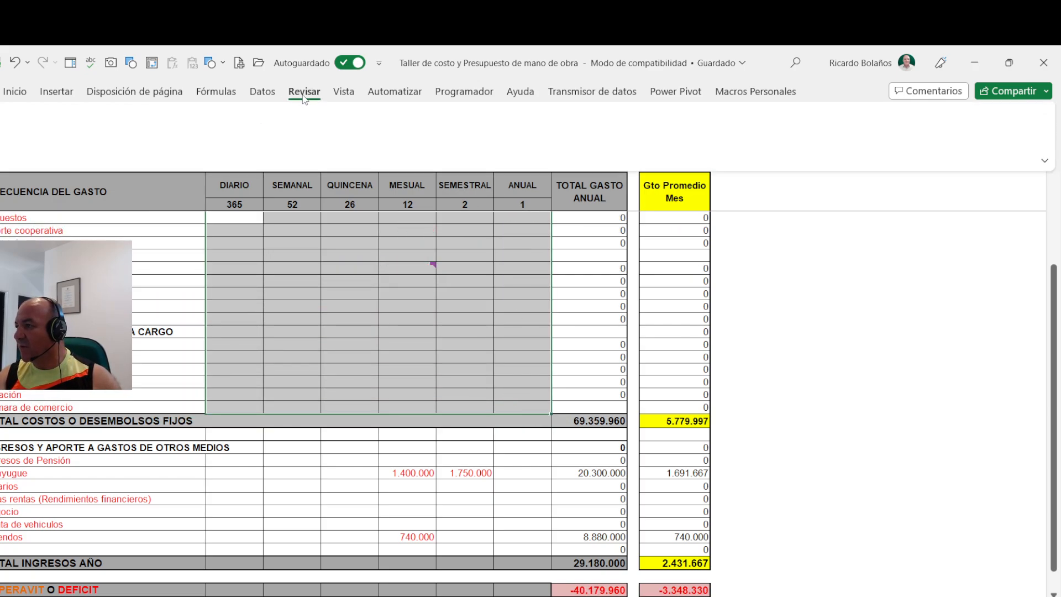
click(635, 126)
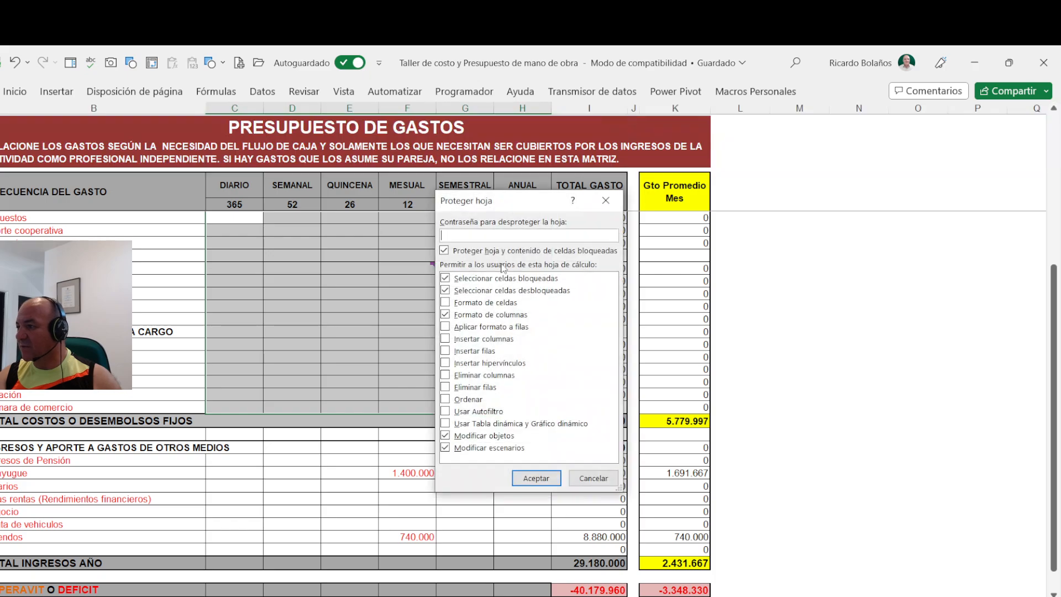
click(536, 477)
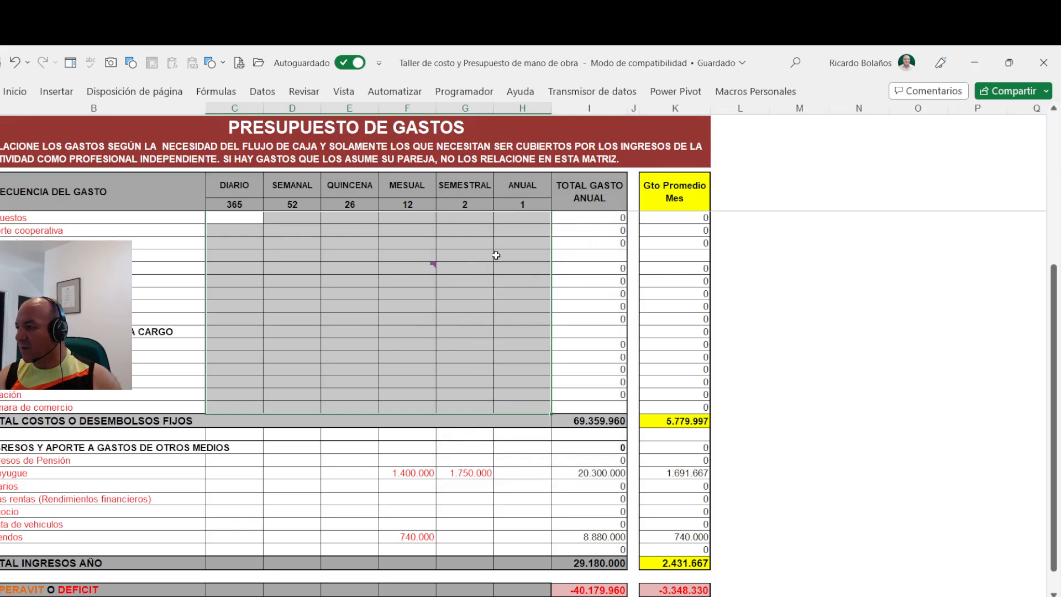
- Clear the spouse's monthly and semiannual income amounts, and try to edit the annual total cell below the credit card payment row
click(421, 266)
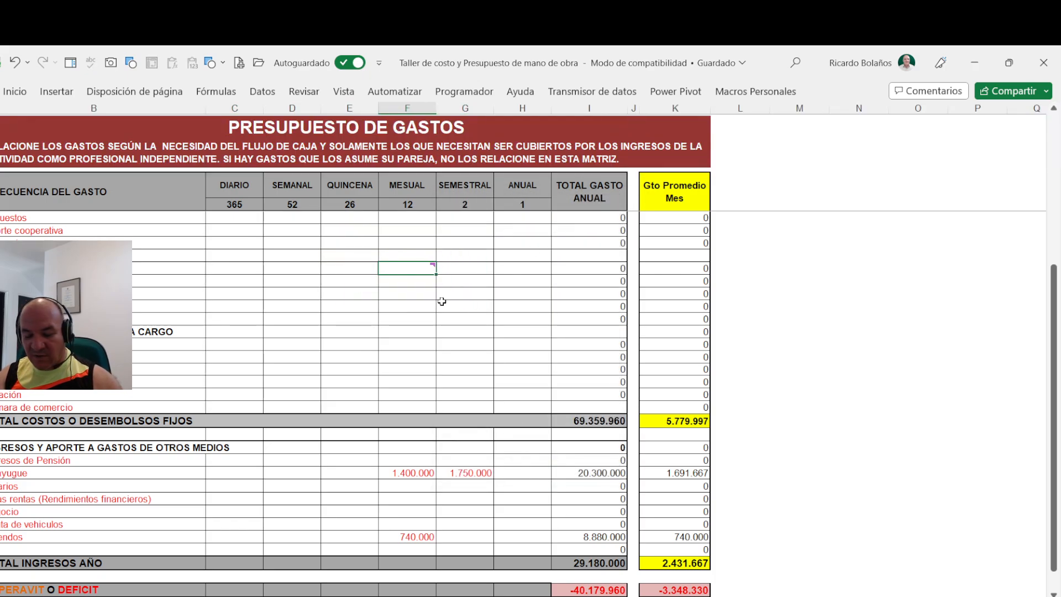
drag(426, 471, 458, 482)
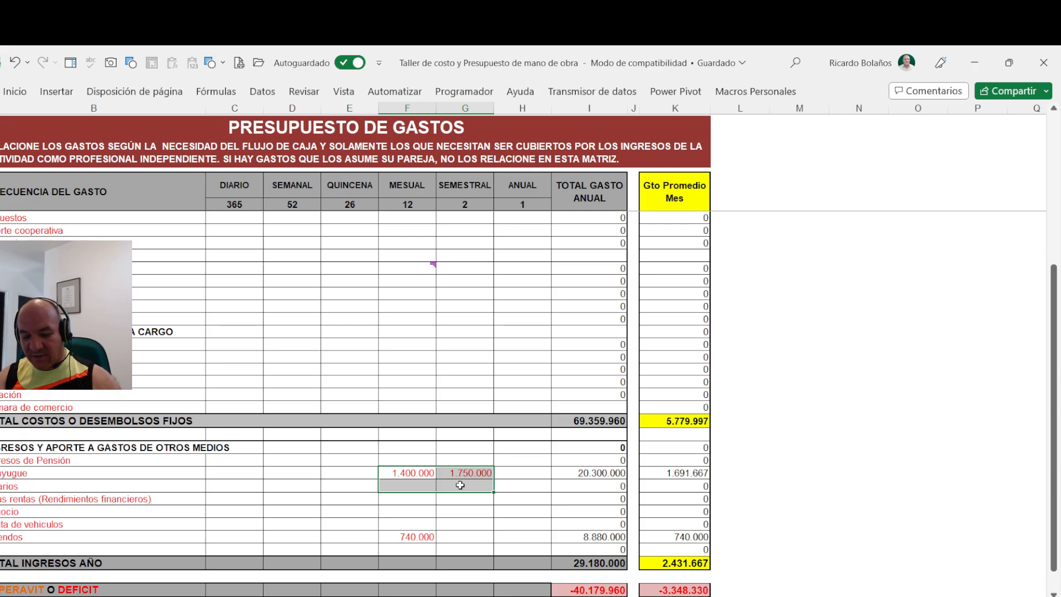
key(Delete)
click(592, 285)
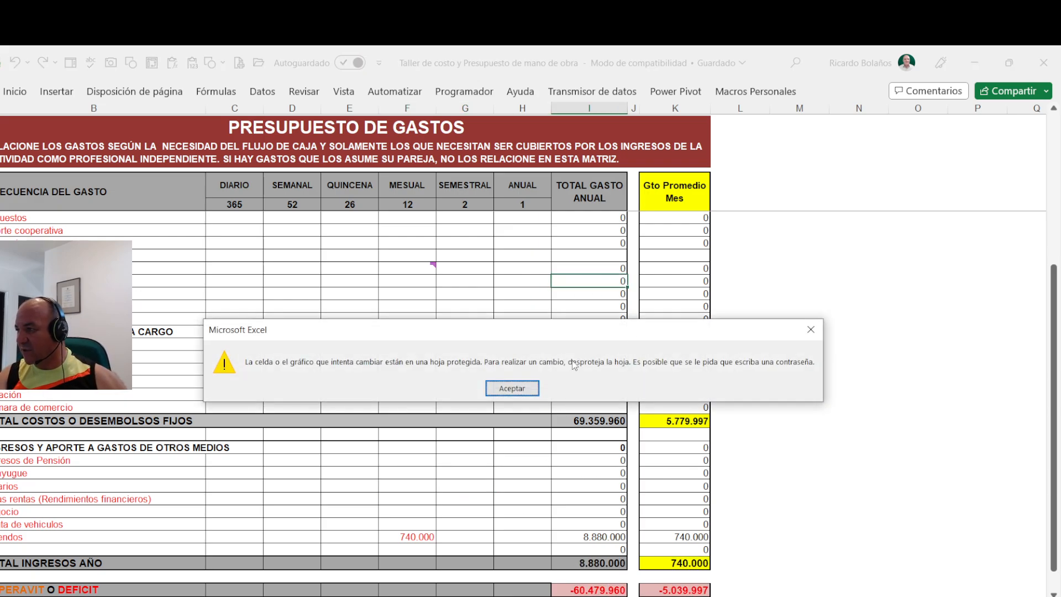
key(Return)
- Clear the daily-to-annual amounts from the food and groceries row down to the taxes row
scroll(340, 287, up, 5)
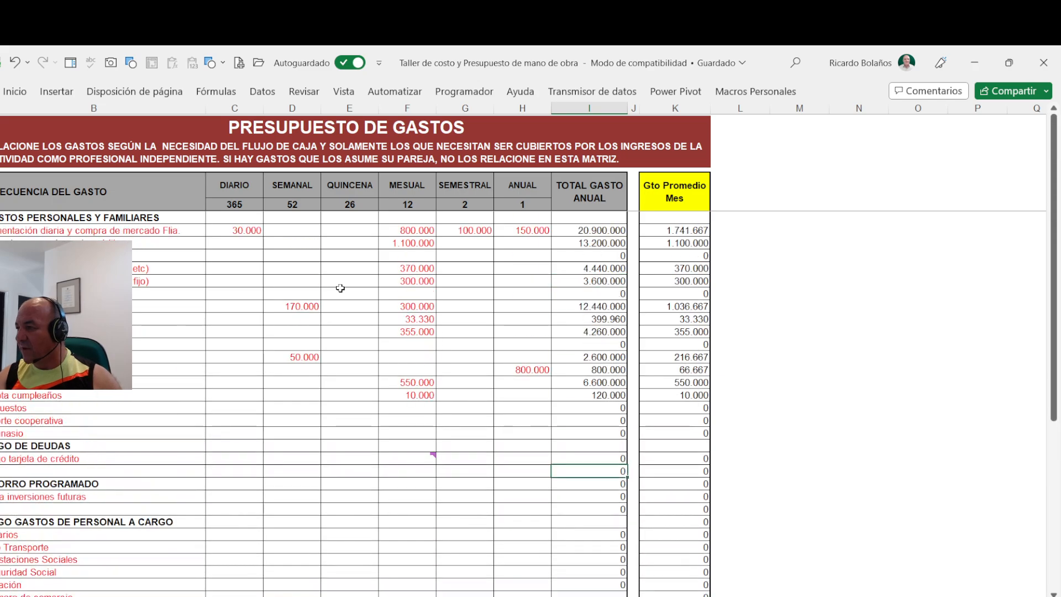
drag(239, 231, 506, 407)
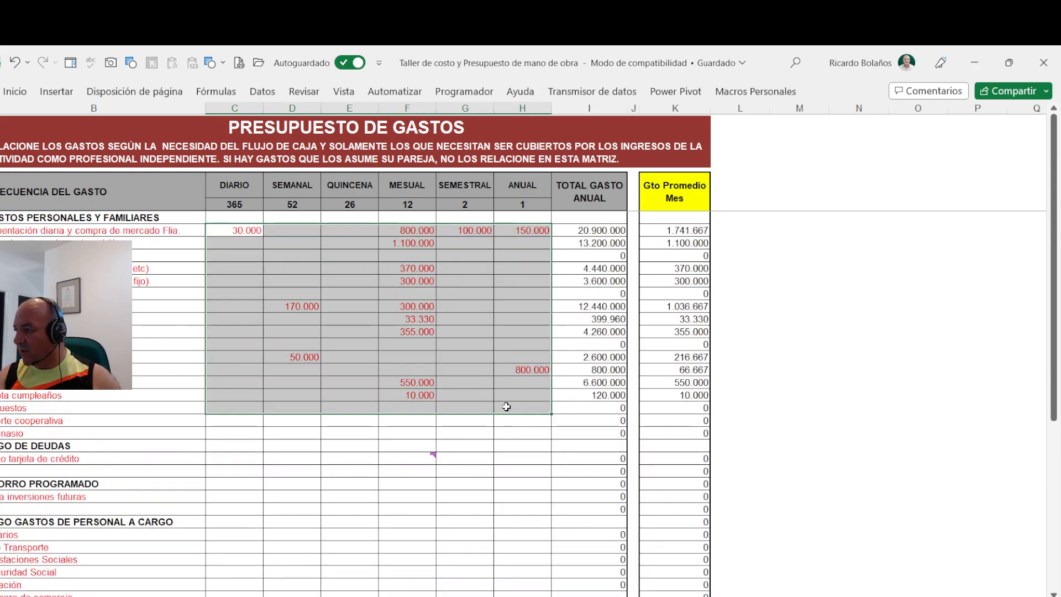
key(Delete)
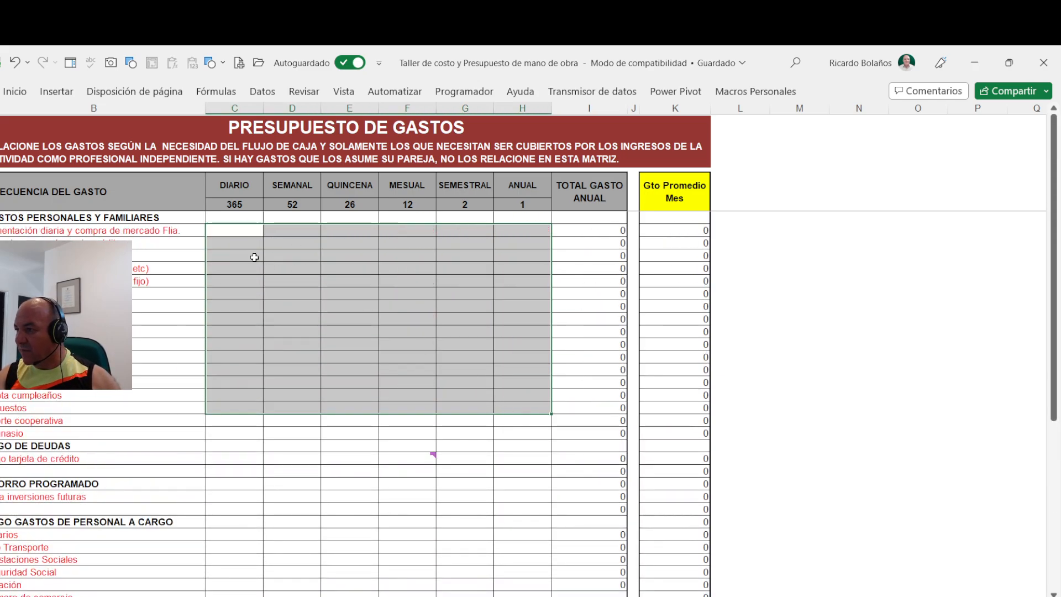
- Set the food and groceries expense to 30.000 daily and 100.000 weekly
click(232, 229)
text(3)
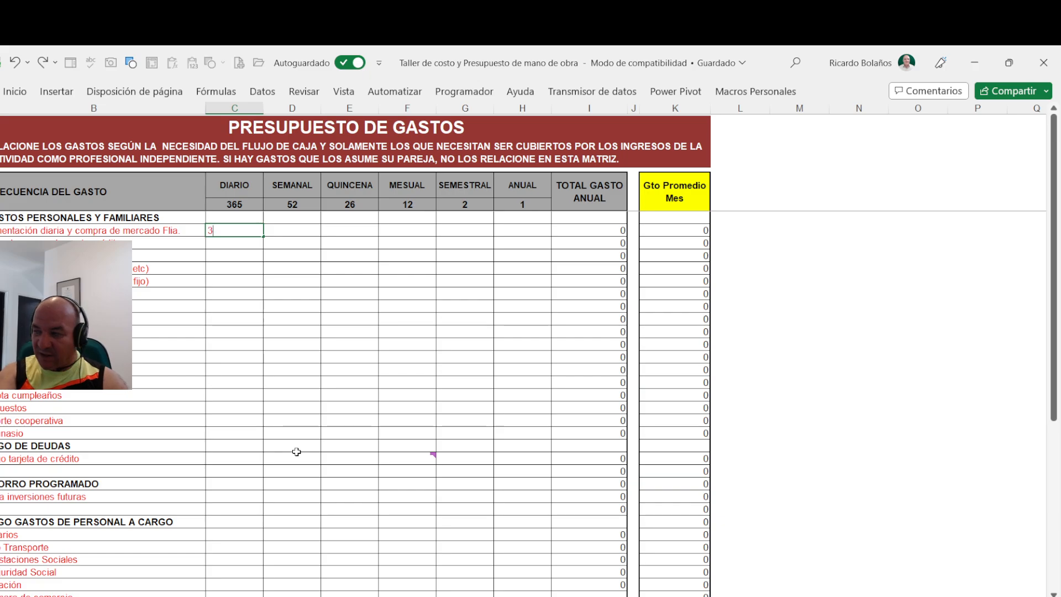
text(0.000000)
key(Tab)
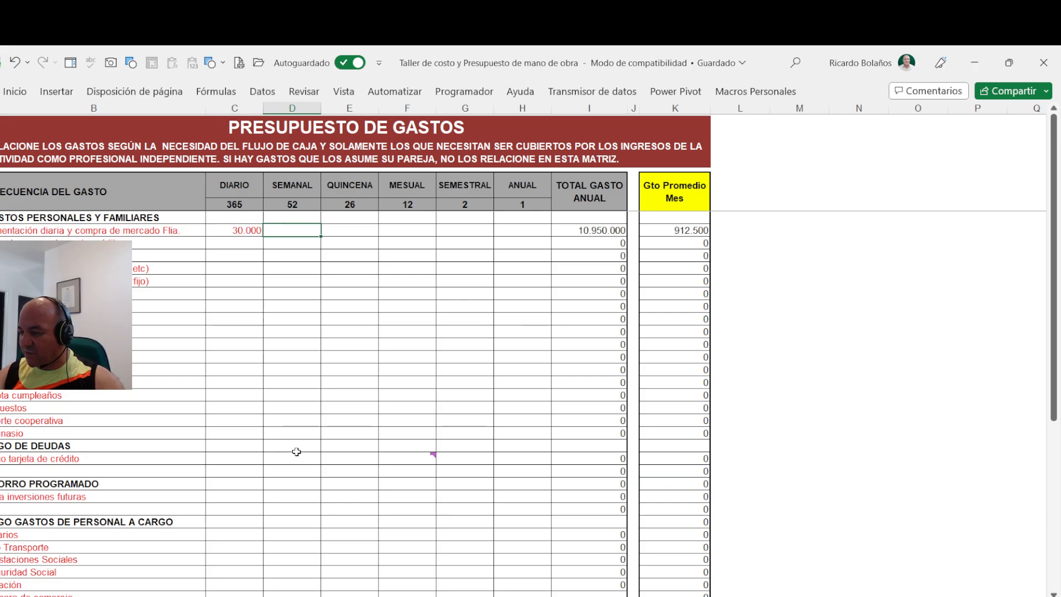
text(100)
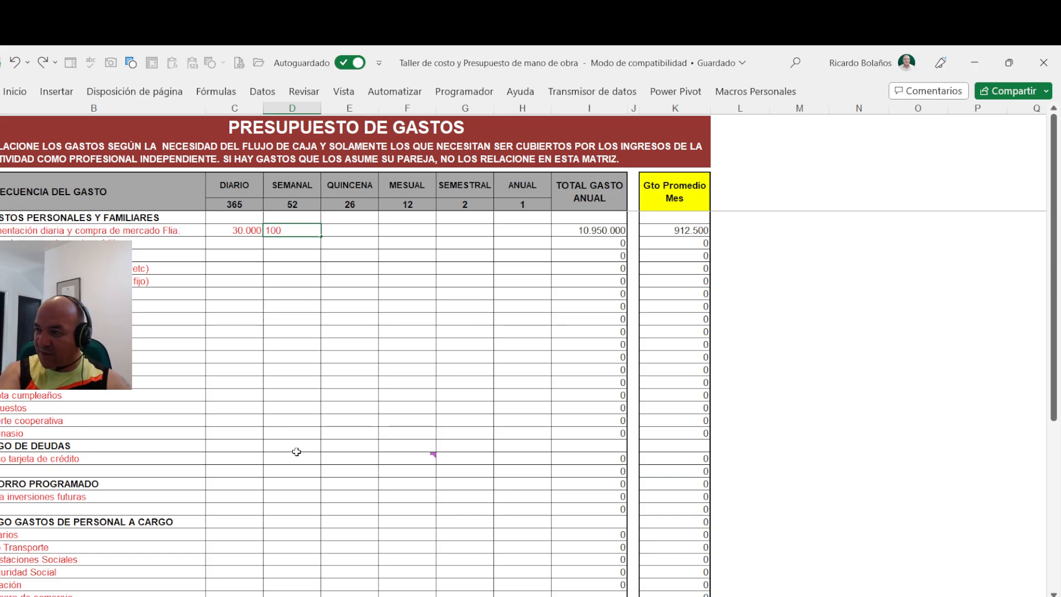
text(.00000)
key(Tab)
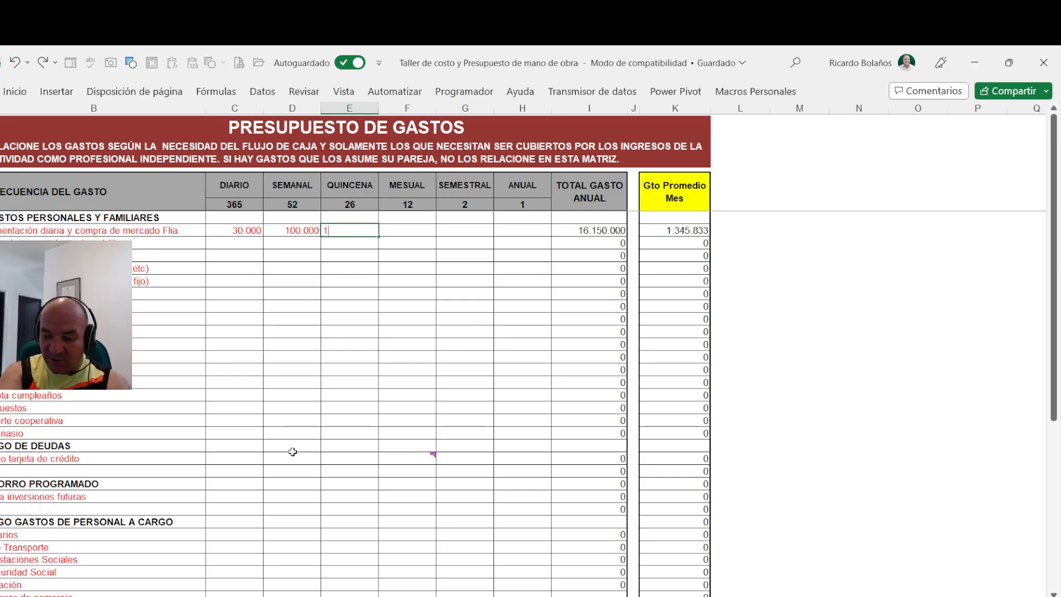
- Set the food and groceries expense to 120000 biweekly and 600000 monthly
text(120000)
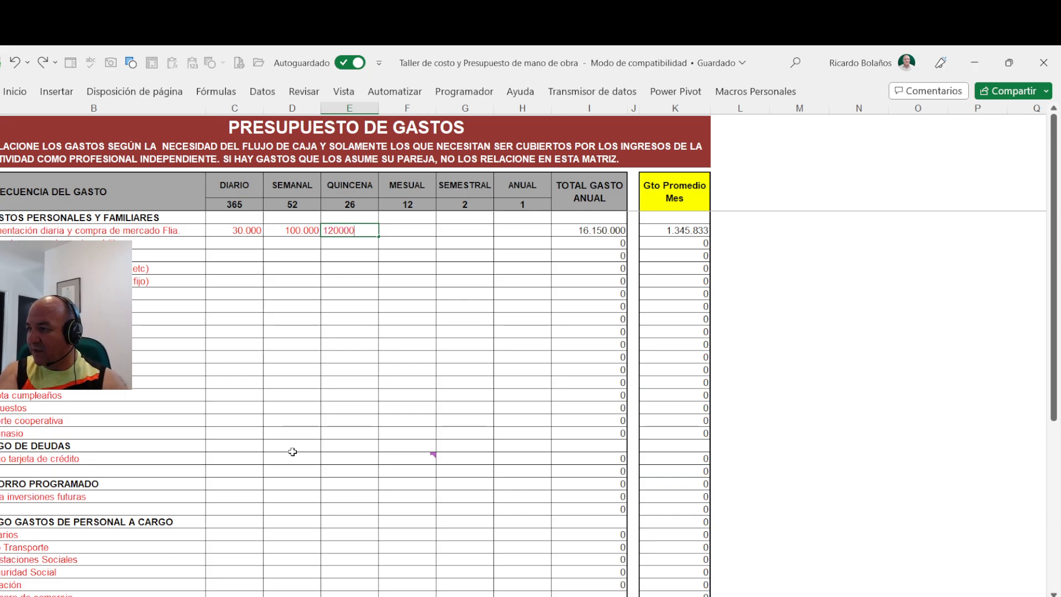
key(Tab)
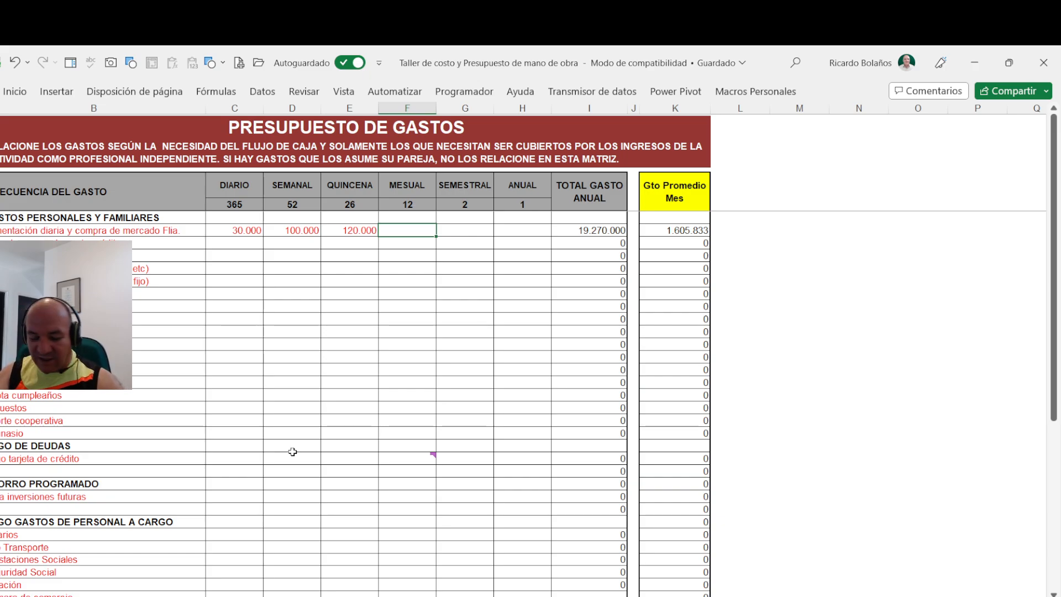
text(600000)
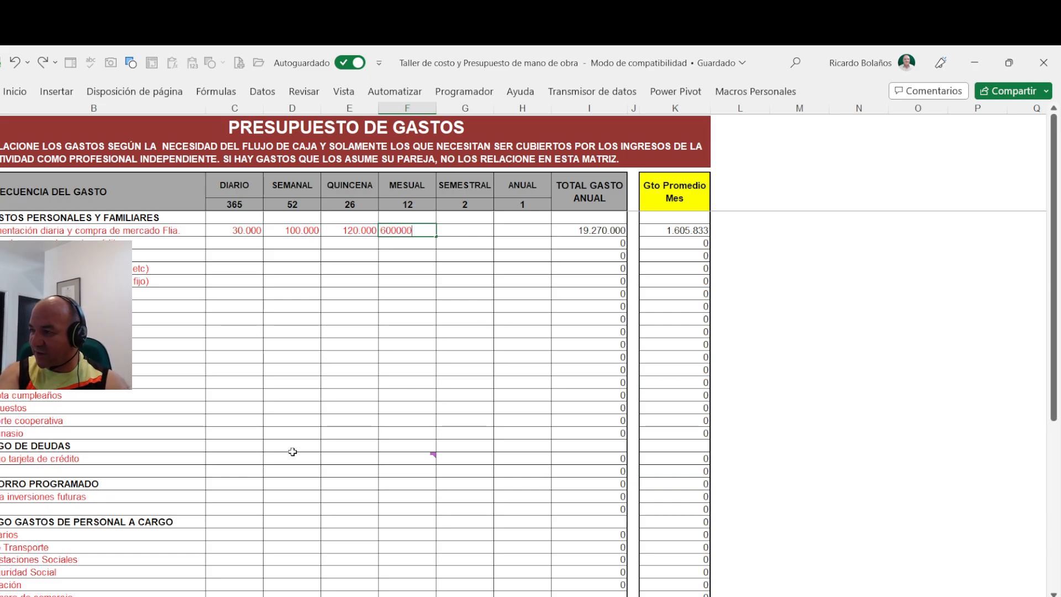
key(Return)
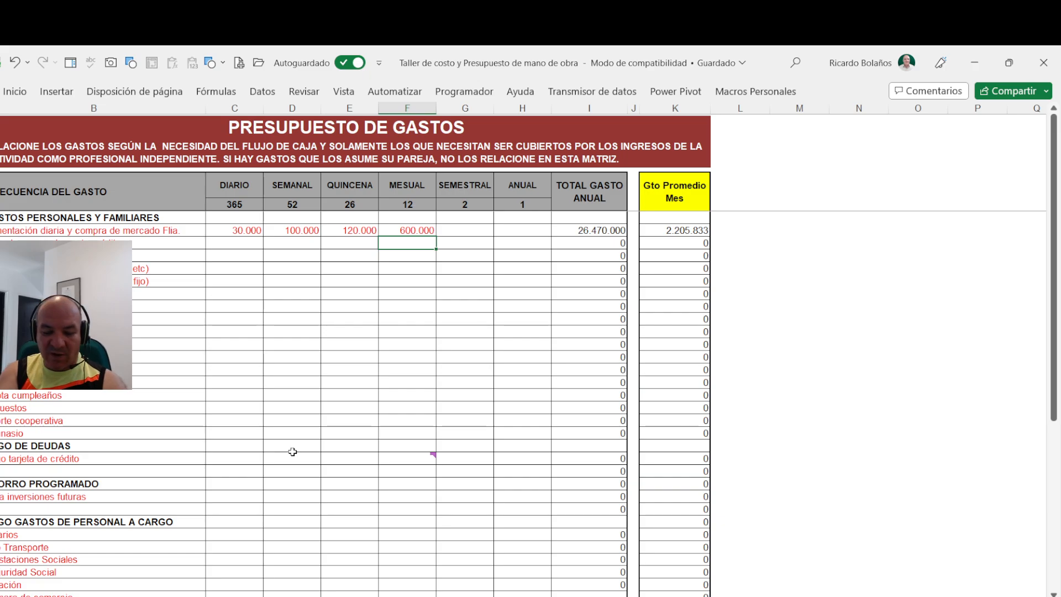
- Set the food and groceries expense to 200000 semiannually and 300000 annually, and check its annual total and monthly average
key(Up)
key(Right)
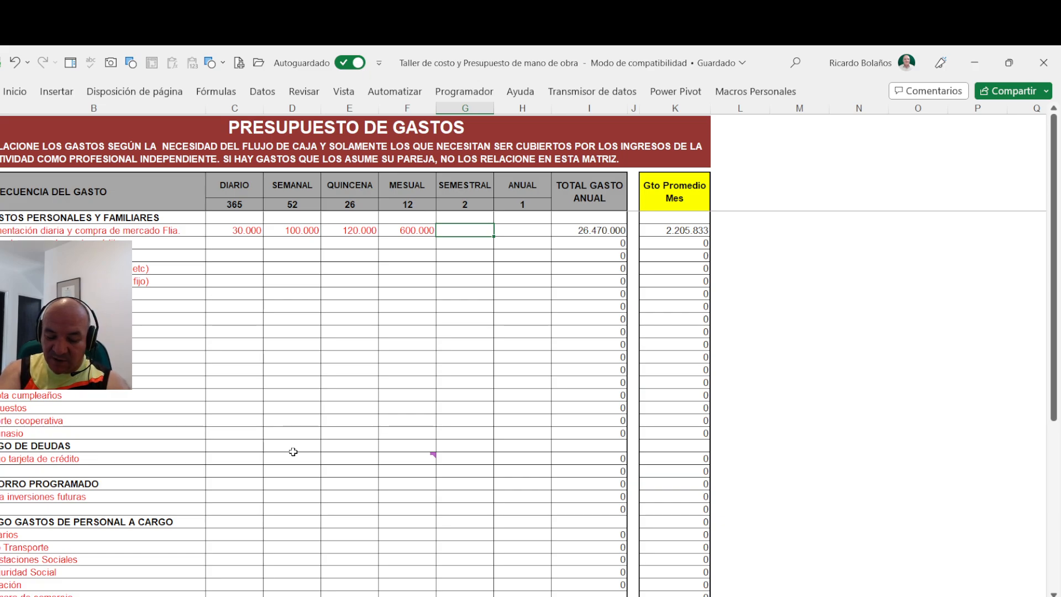
text(2000000)
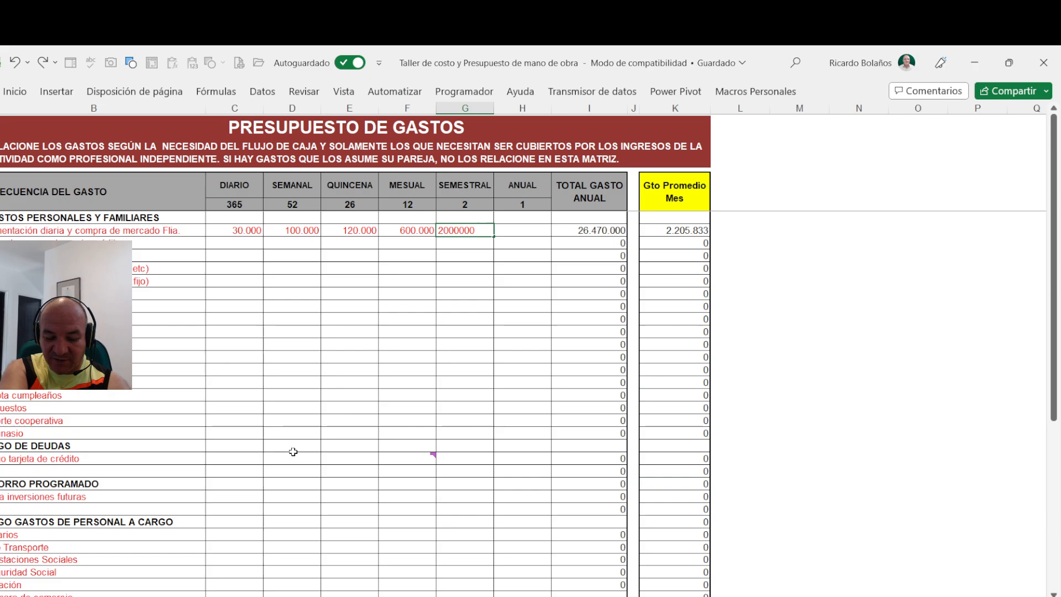
key(BackSpace)
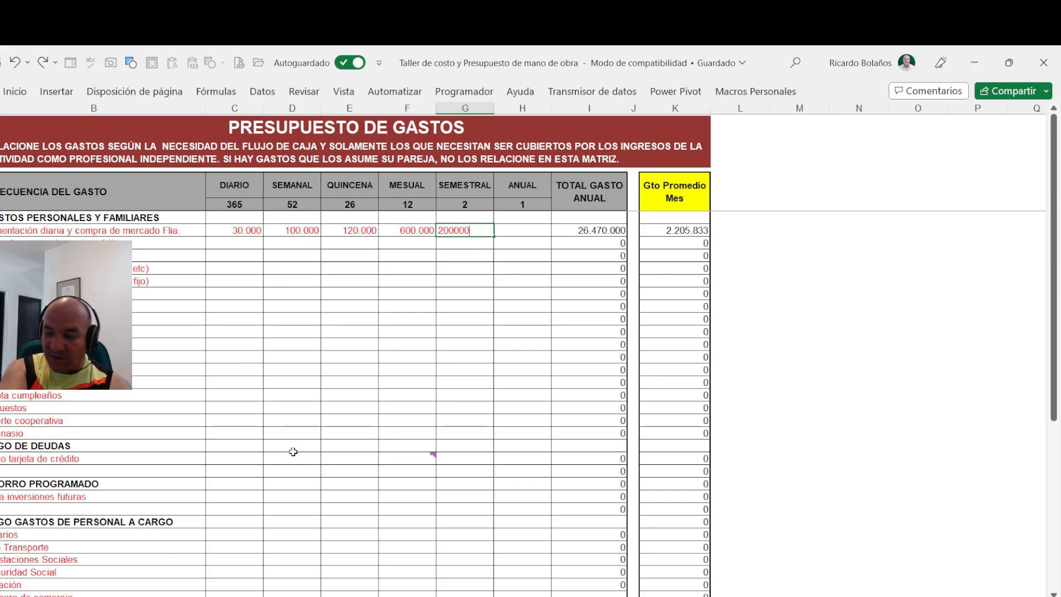
key(ctrl+Return)
key(Right)
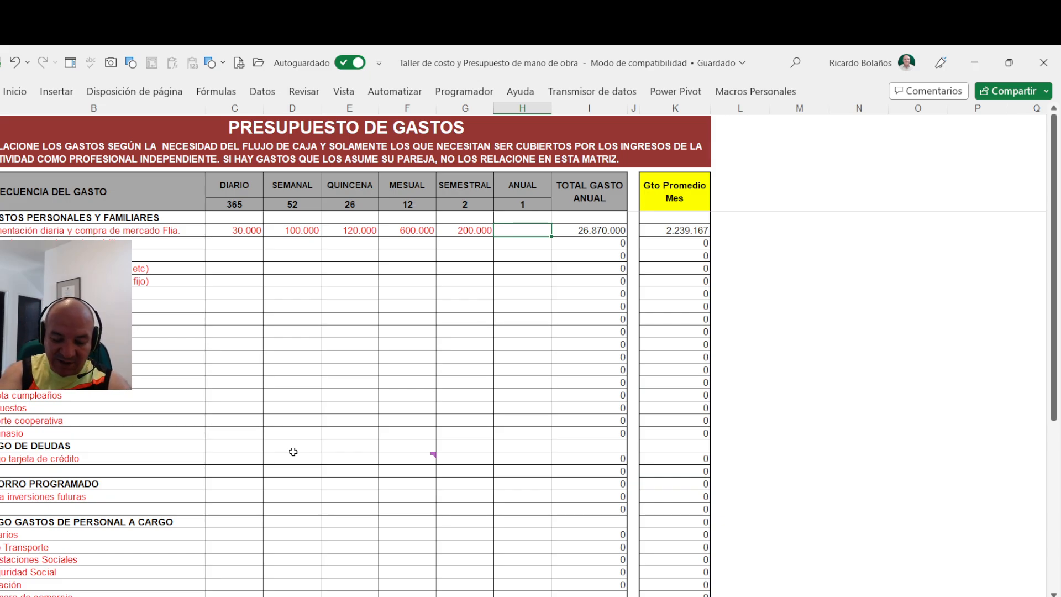
text(300000)
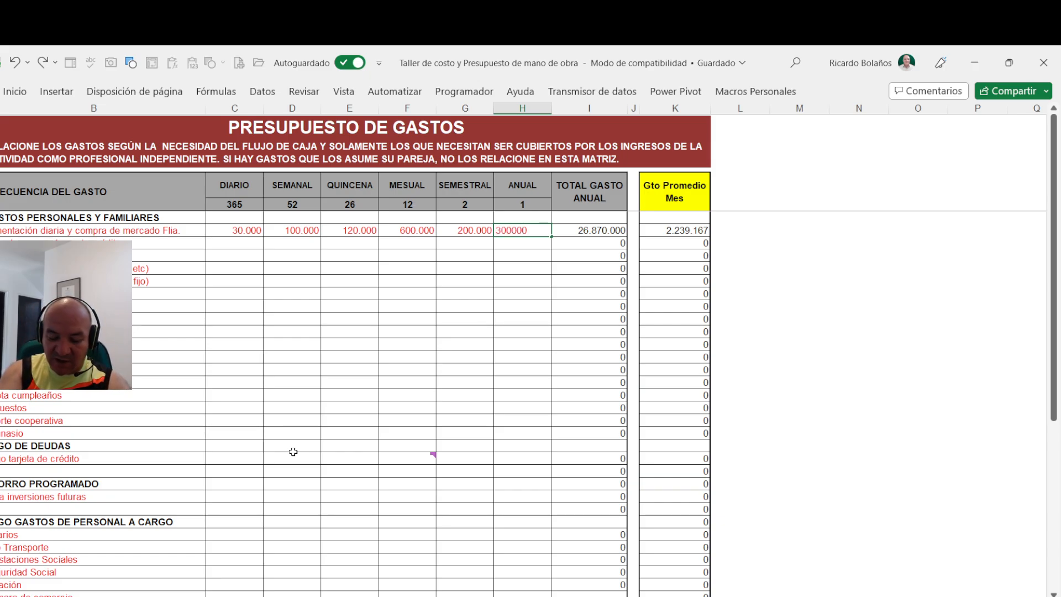
key(Return)
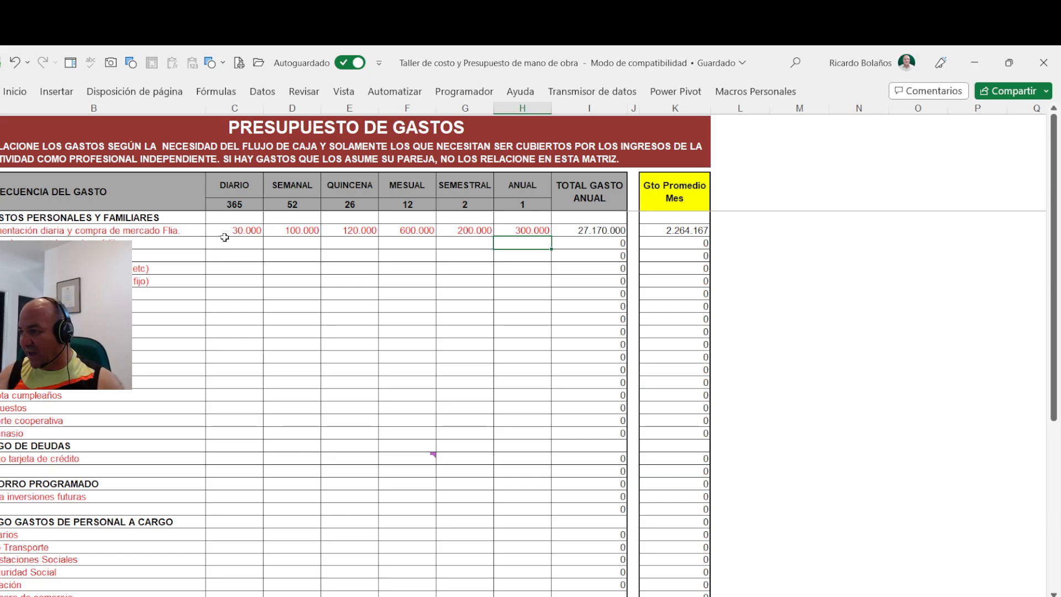
click(608, 231)
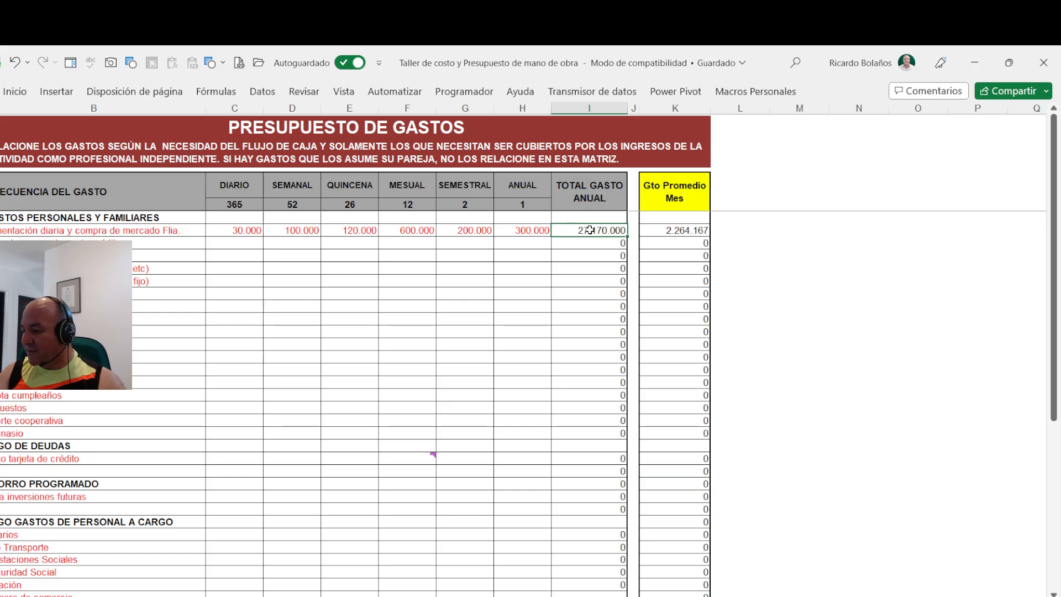
click(672, 232)
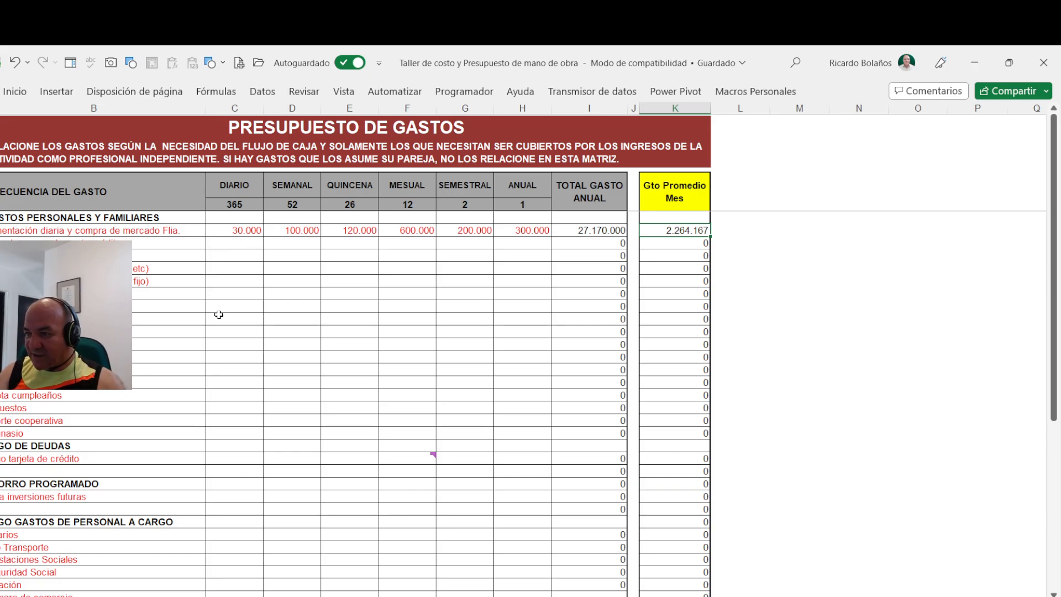
- Set the monthly expense to 1200000 in the first row below food and groceries and to 300000 in the second
click(220, 241)
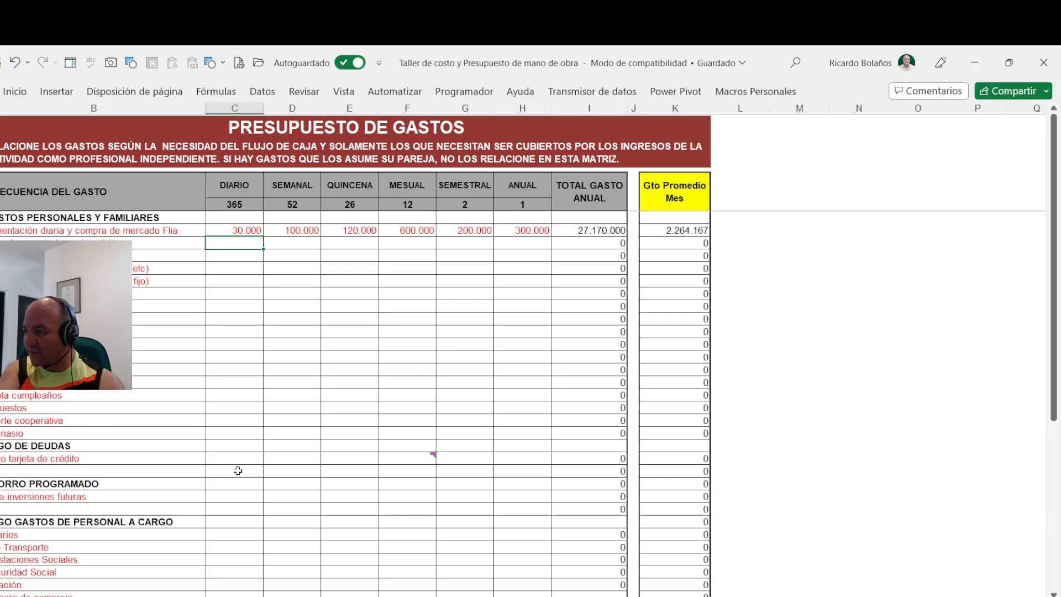
key(Right)
key(Right)
key(Right)
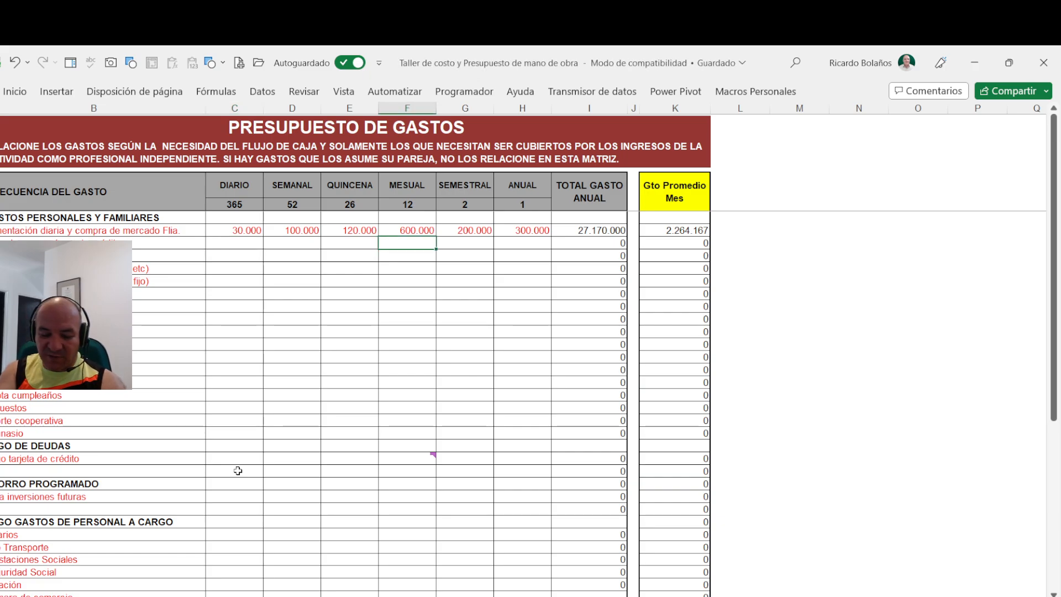
text(1200000)
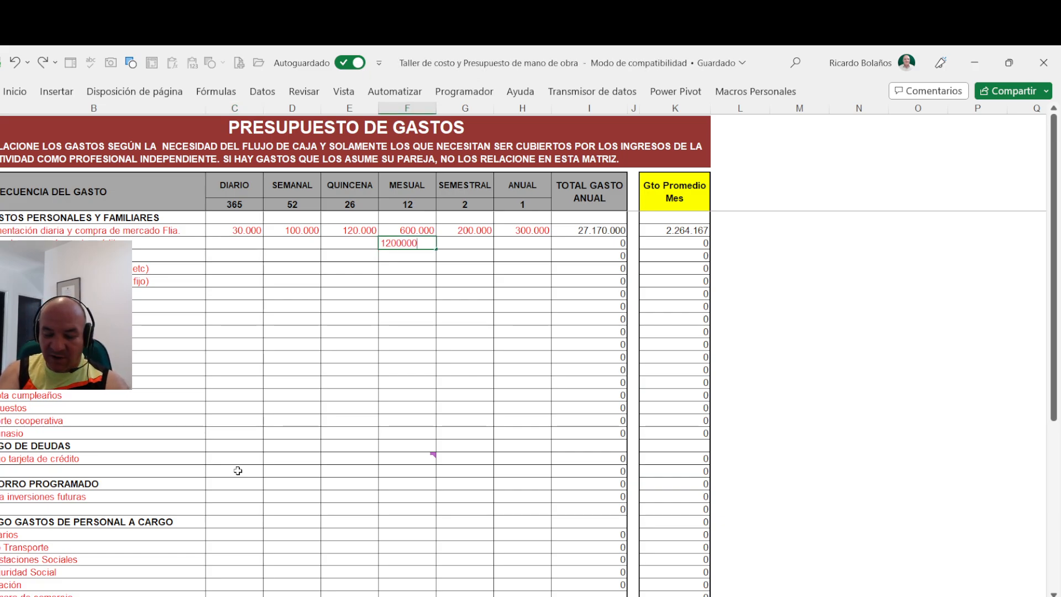
key(Return)
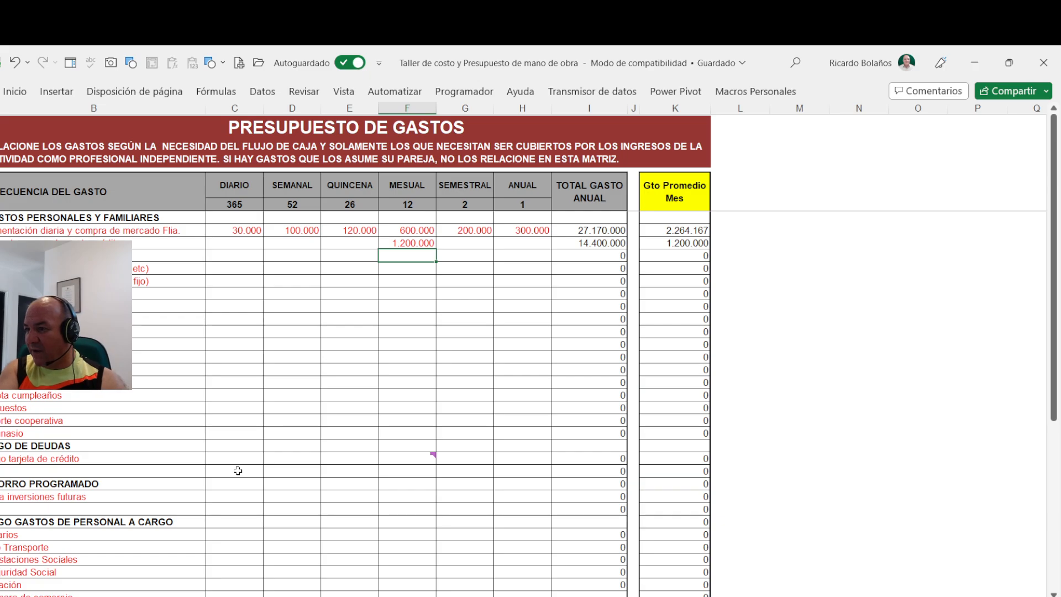
text(300000)
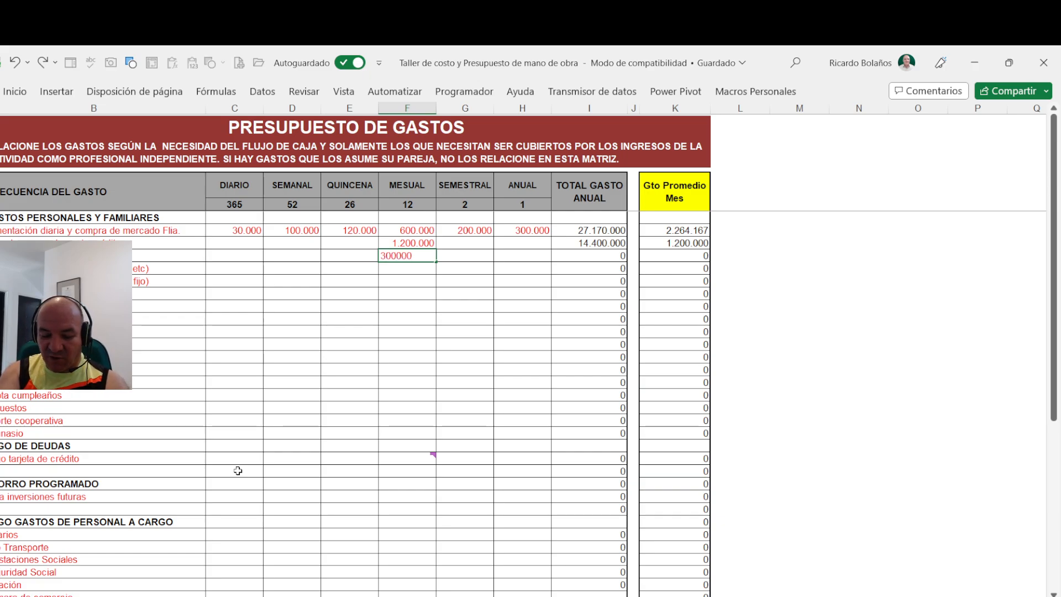
key(Return)
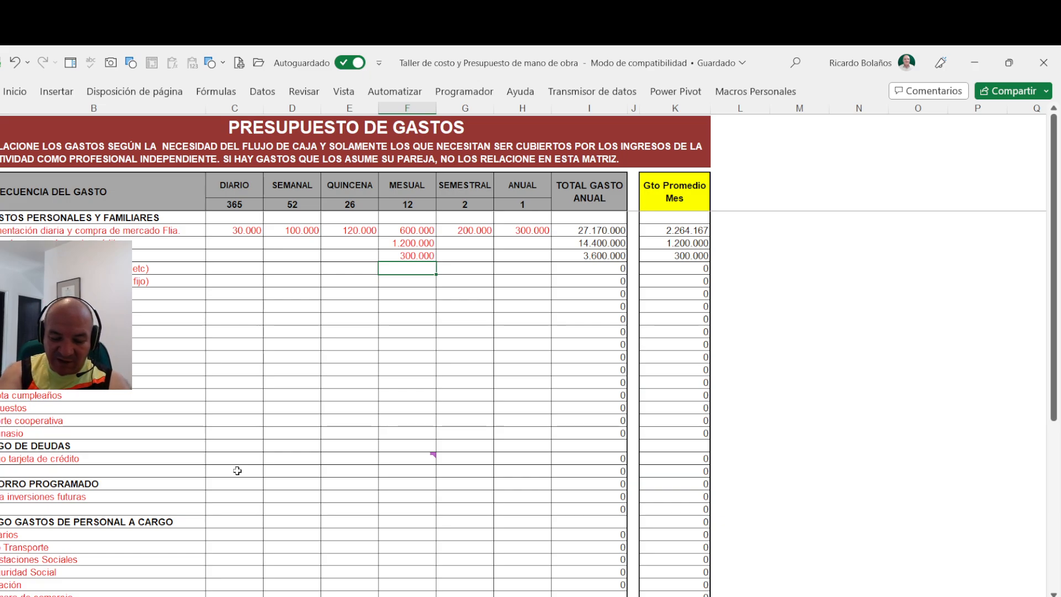
- Set the monthly expense to 350000 in the row ending in "etc)" and to 300000 in the row ending in "fijo)"
text(350)
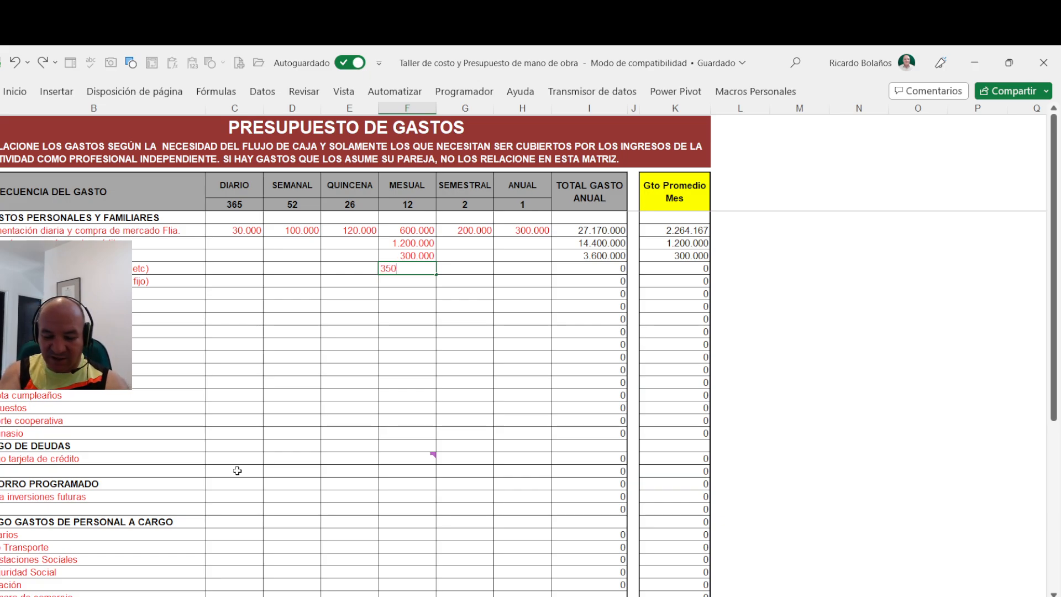
key(Return)
key(Up)
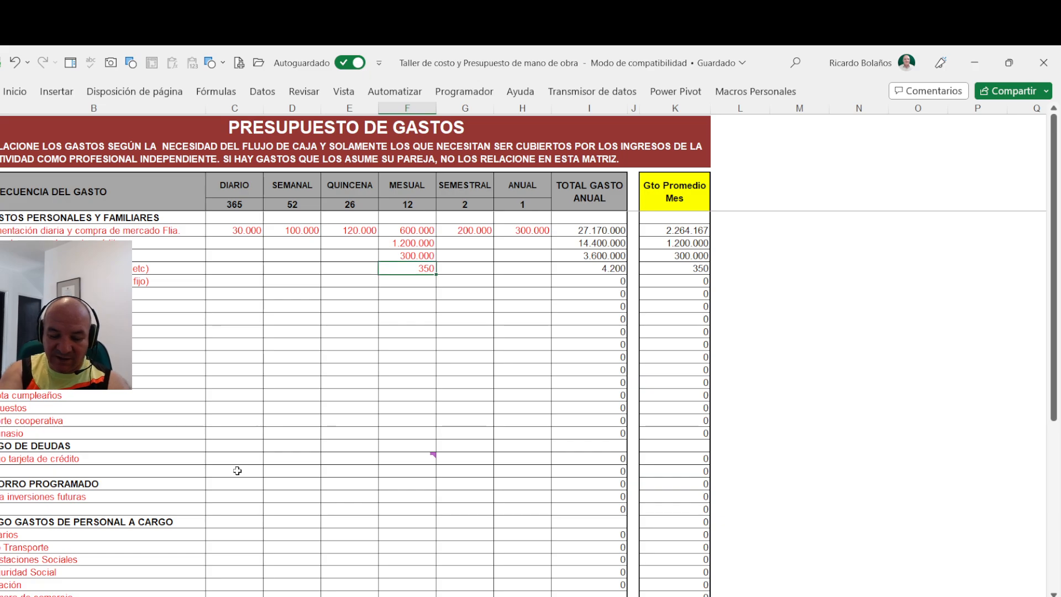
key(F2)
key(BackSpace)
text(0000)
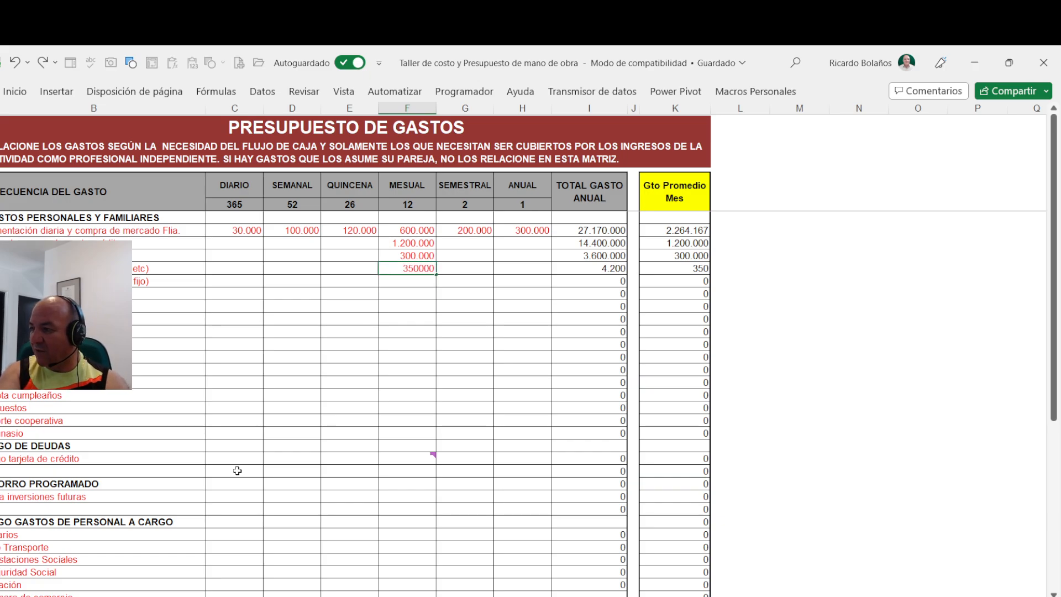
key(Return)
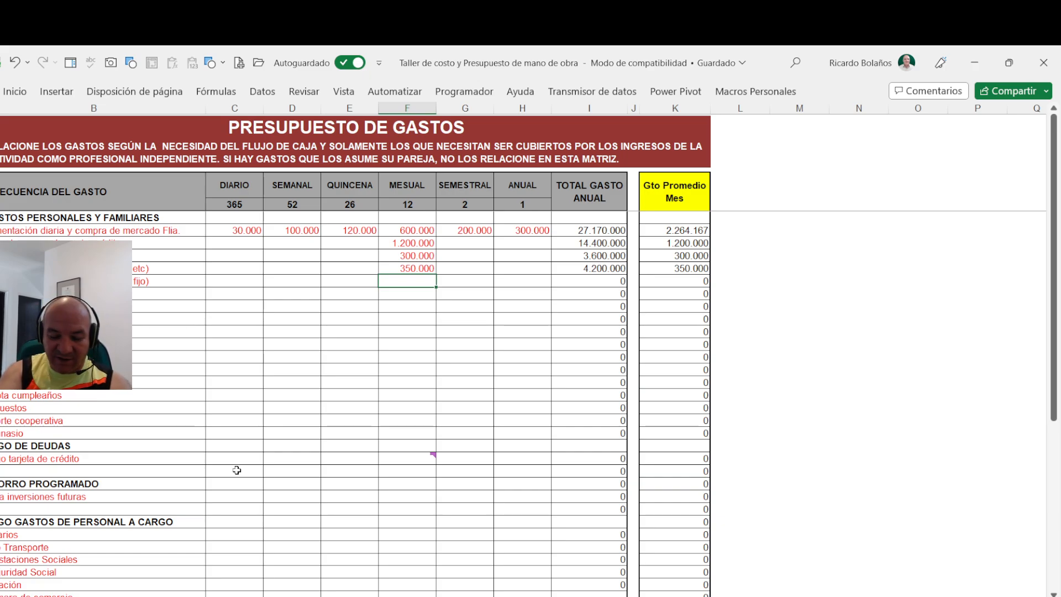
text(300.00)
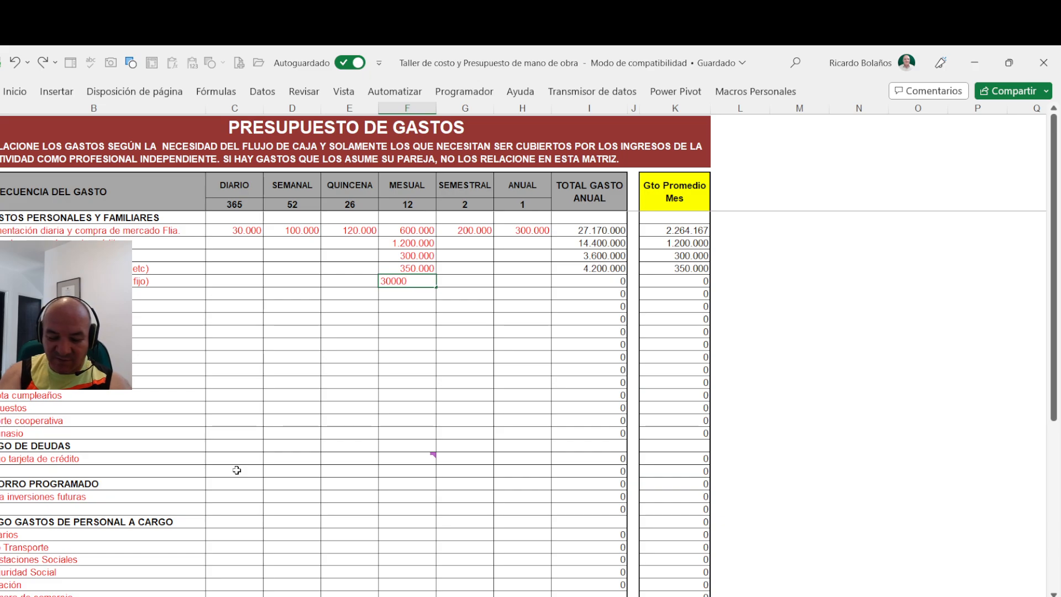
text(0)
key(Return)
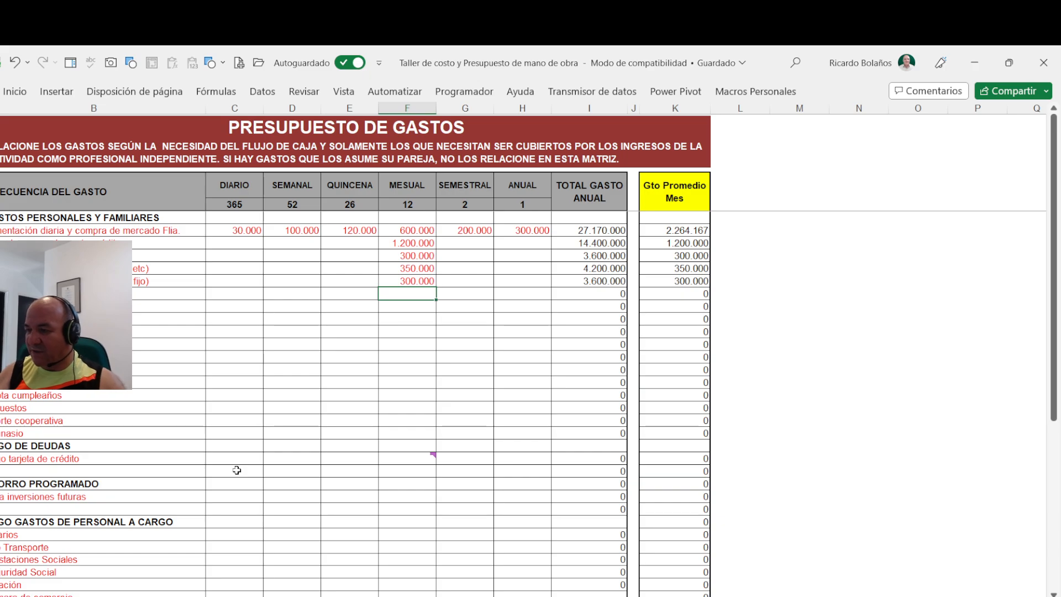
- Set the weekly expense to 140000 in the first row below the one ending in "fijo)"
key(Left)
key(Left)
key(Left)
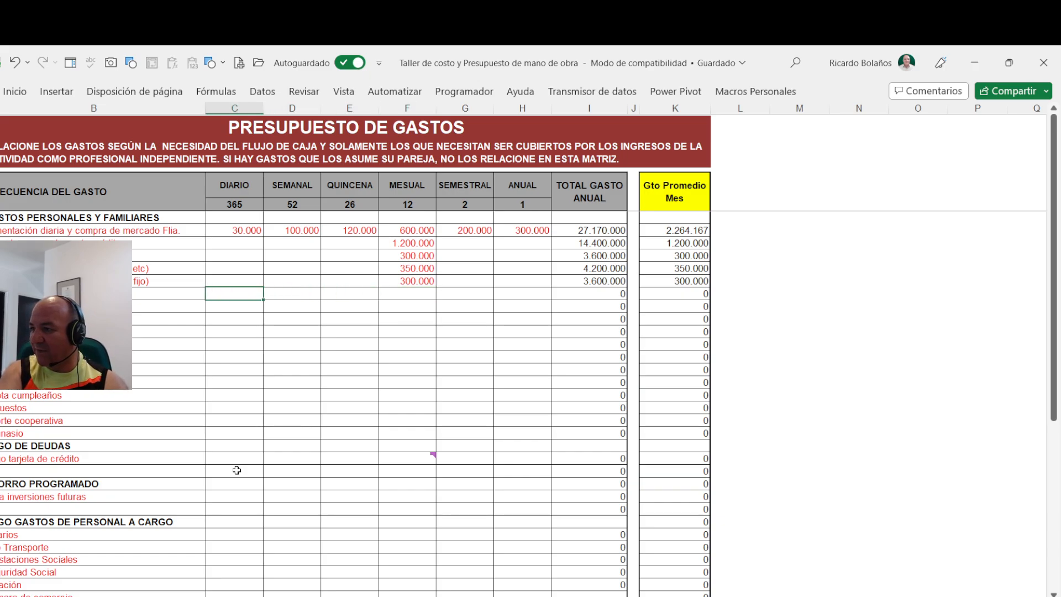
key(Right)
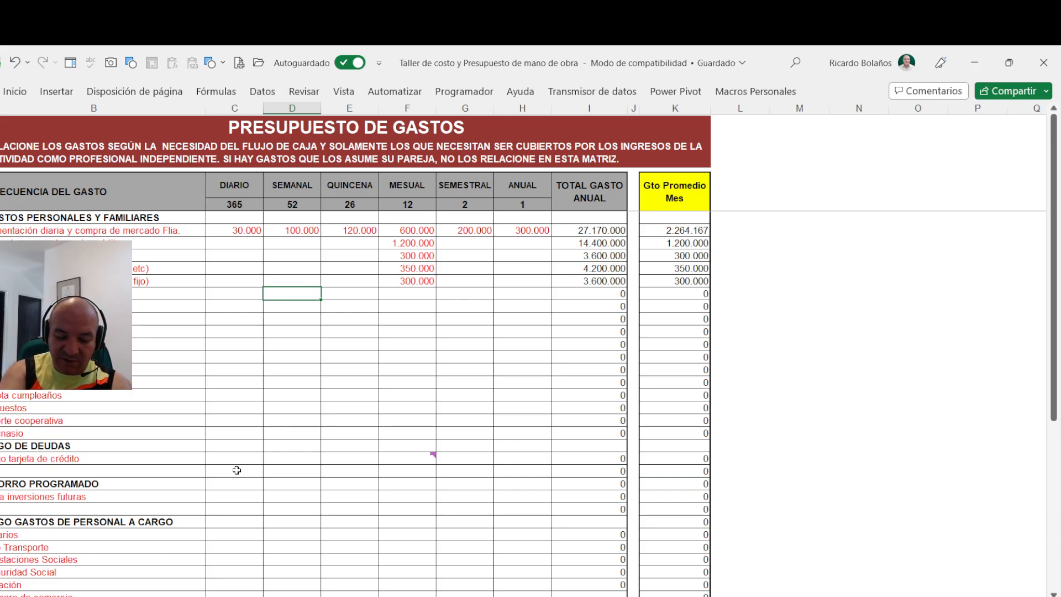
text(140.000)
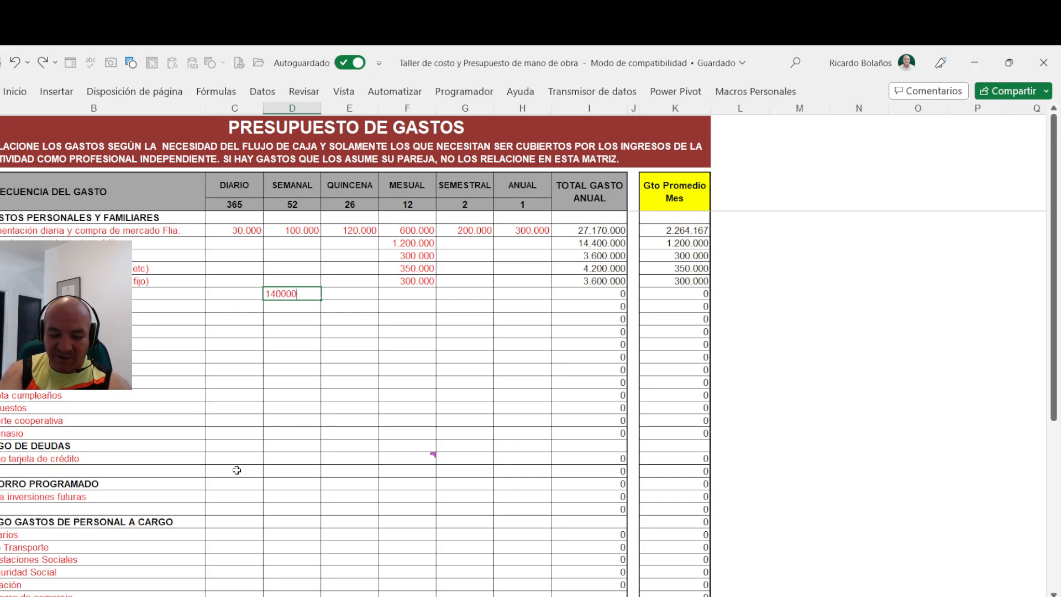
key(Return)
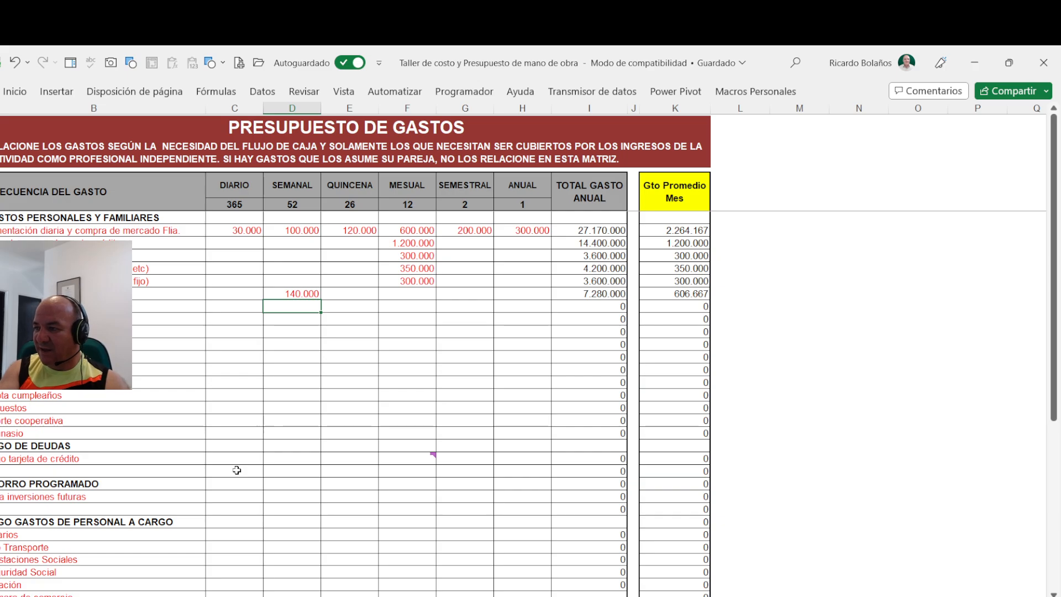
- Set the daily expense to 15000 in the second row below the one ending in "fijo)"
key(Left)
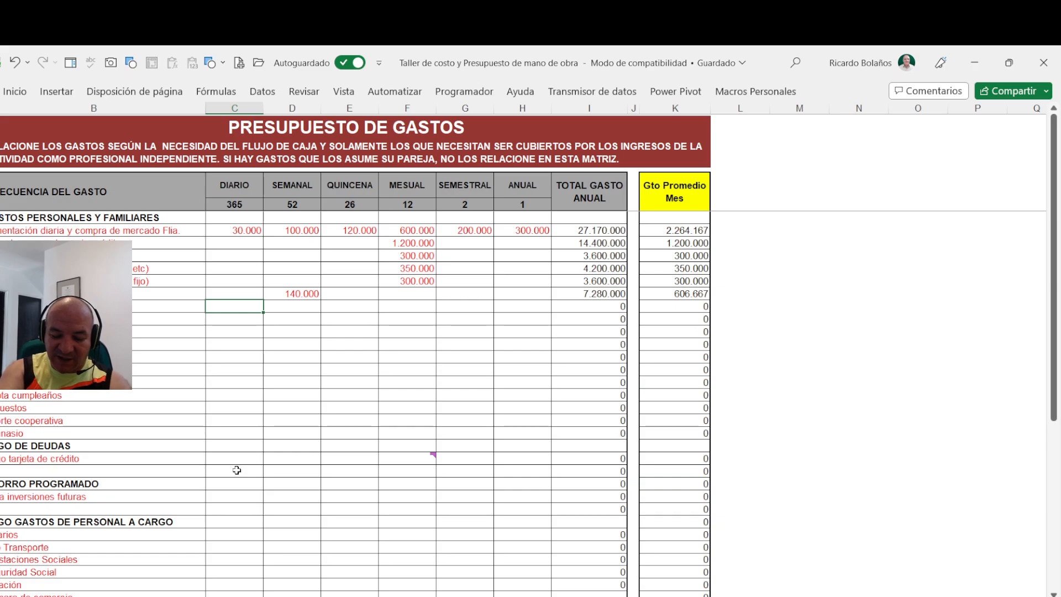
text(150000)
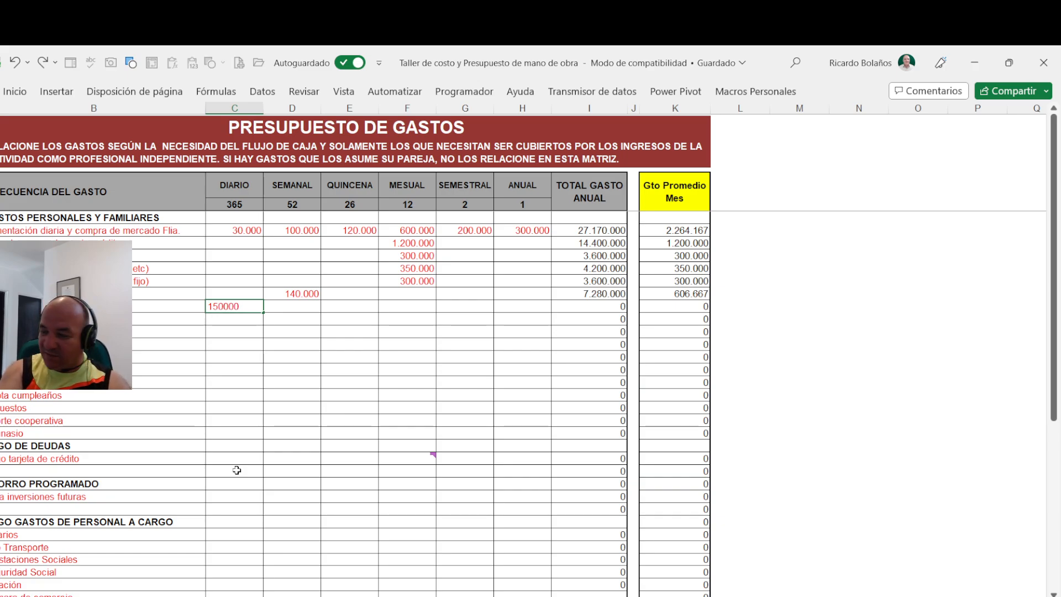
key(Return)
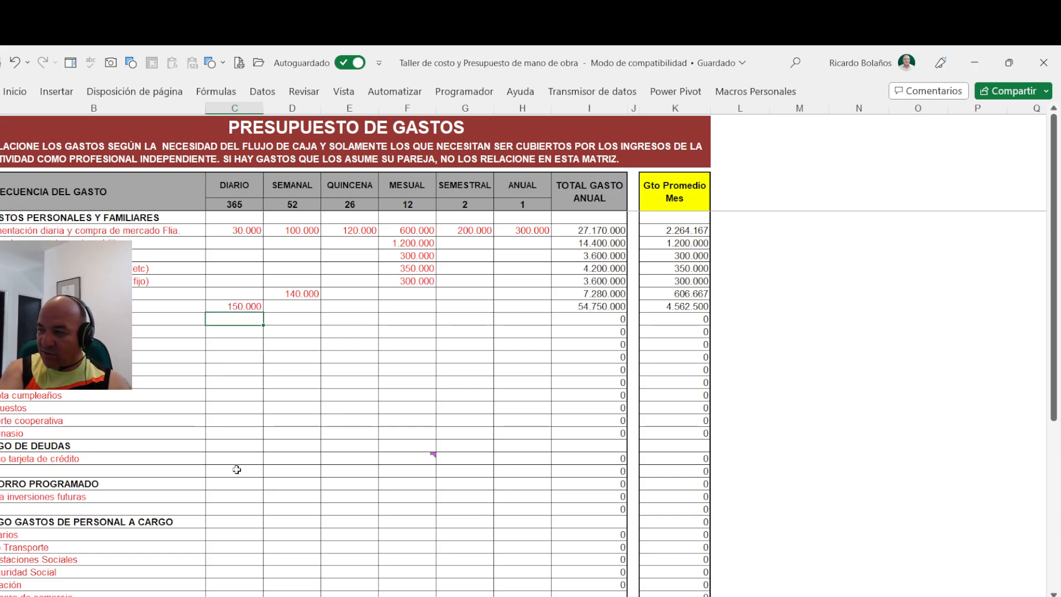
key(Up)
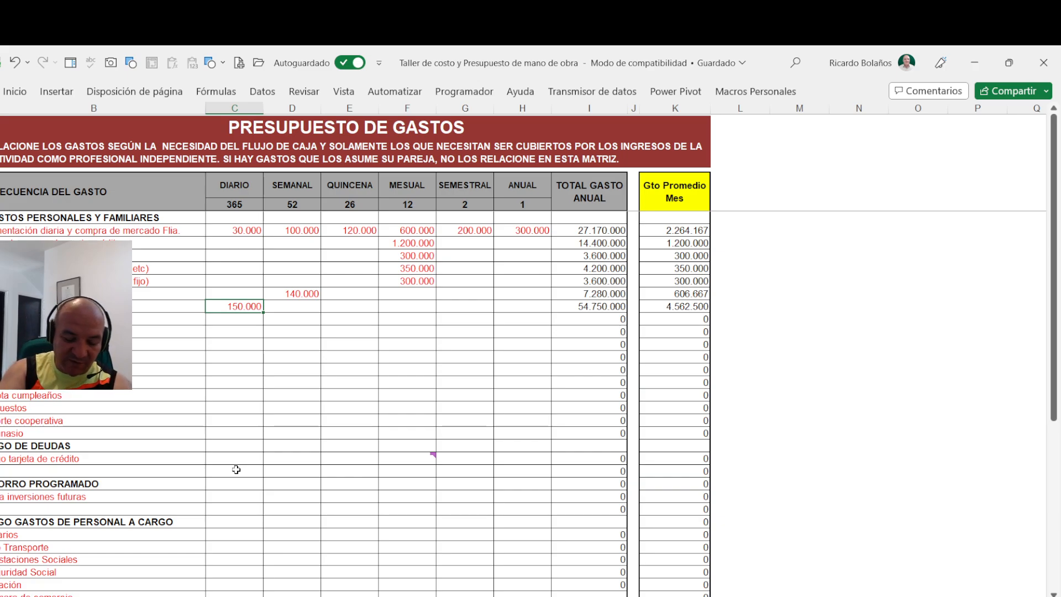
text(15000)
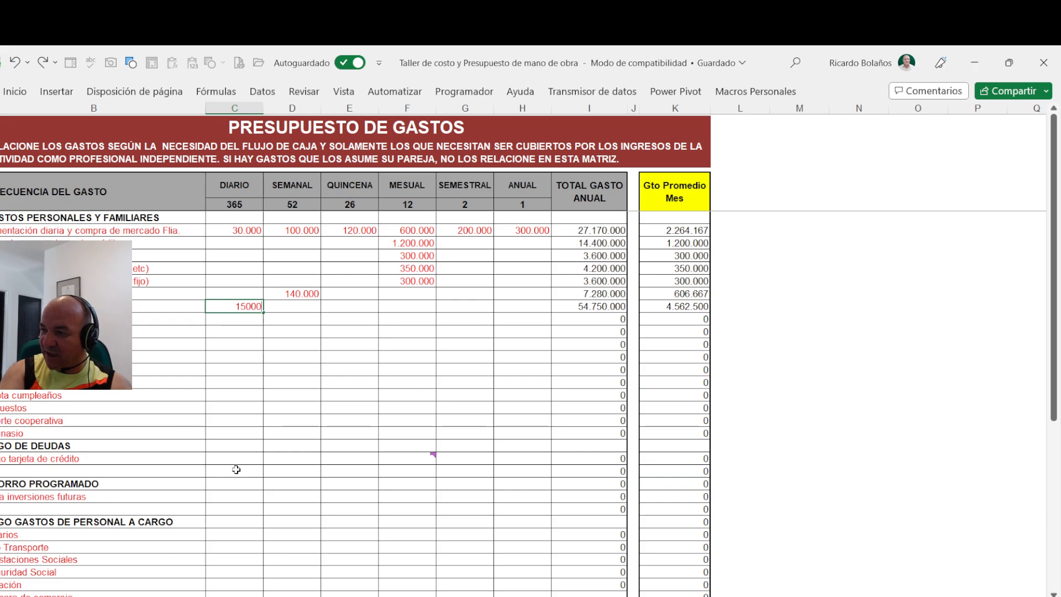
key(Tab)
key(Tab)
key(Tab)
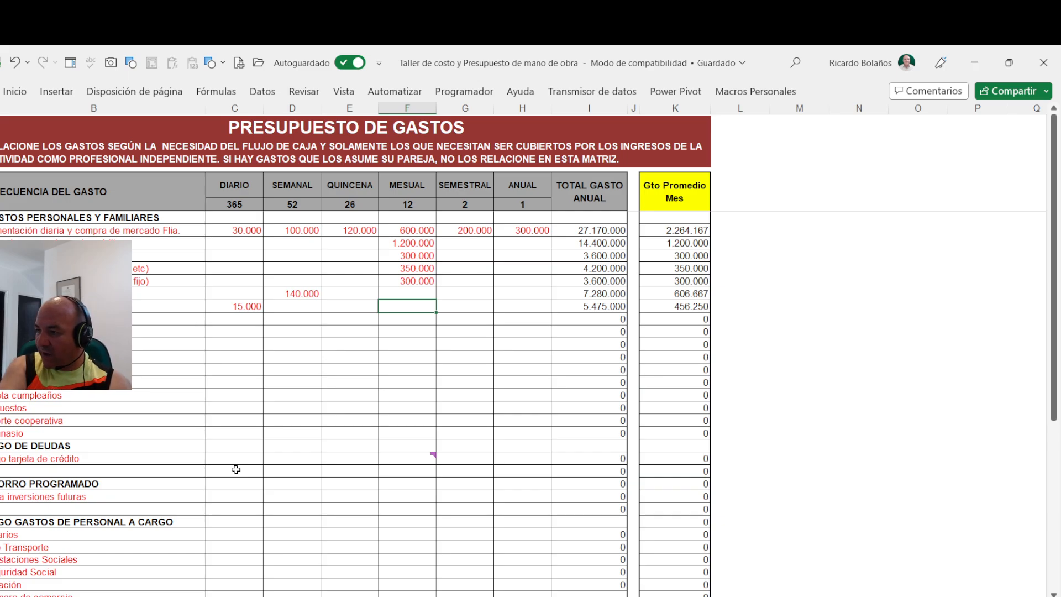
- Add a weekly expense of 50000 and a semiannual expense of 800000 to the row with the 15.000 daily amount
key(Left)
key(Left)
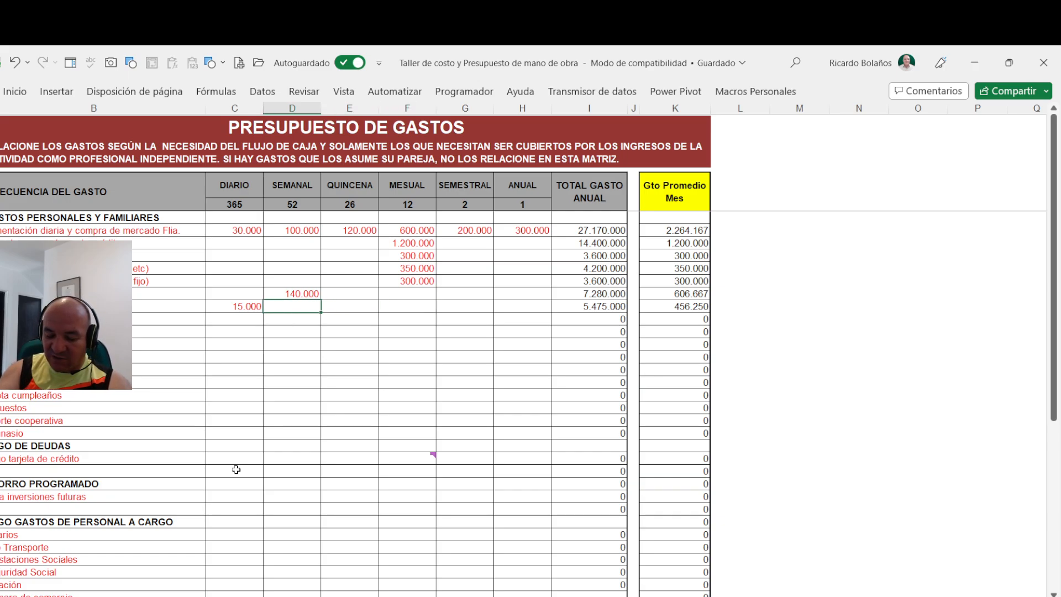
text(50000)
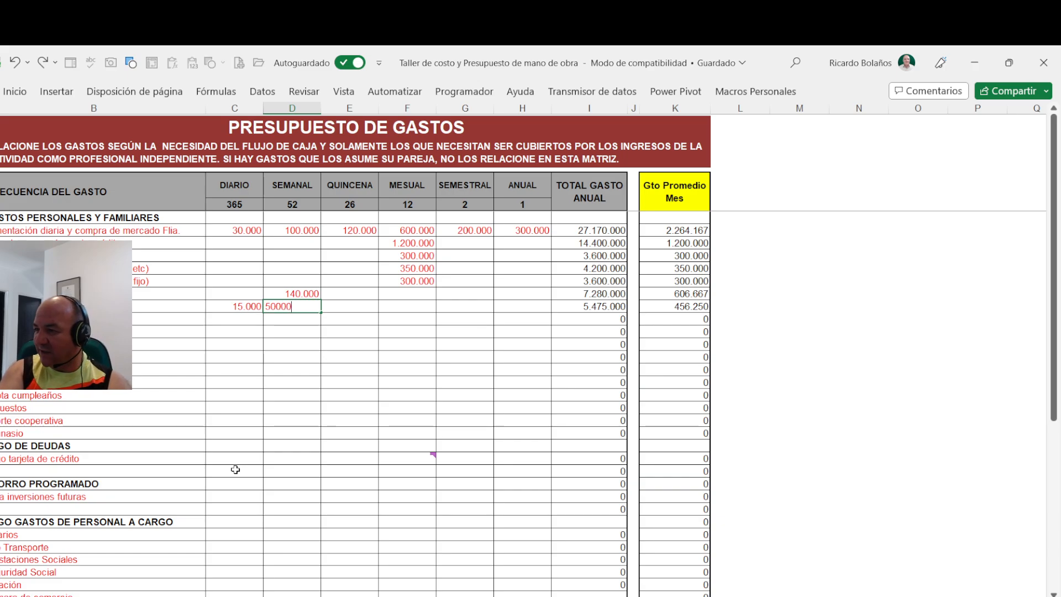
key(Right)
key(Right)
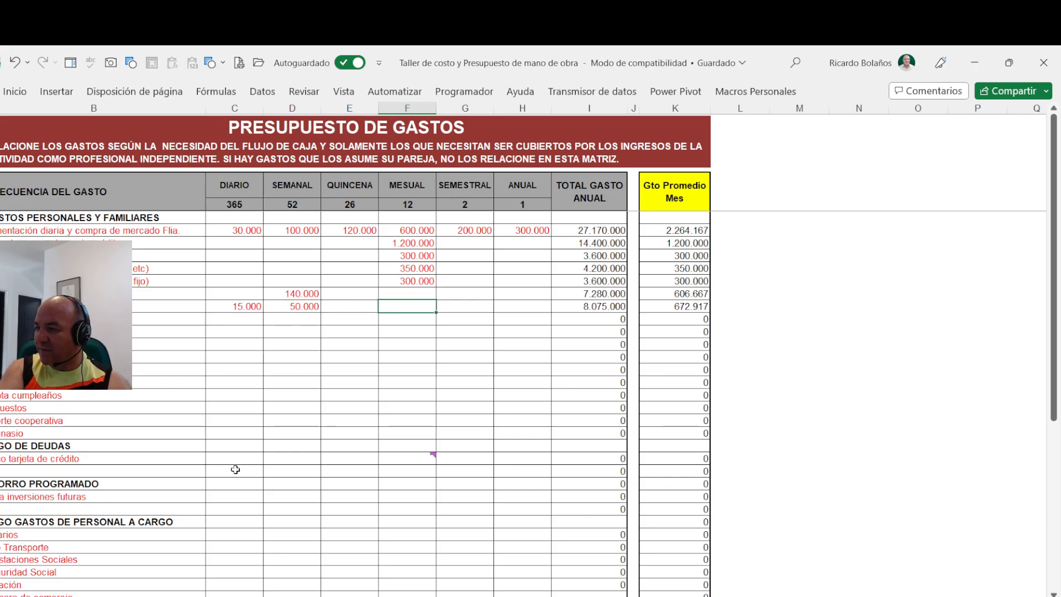
key(Right)
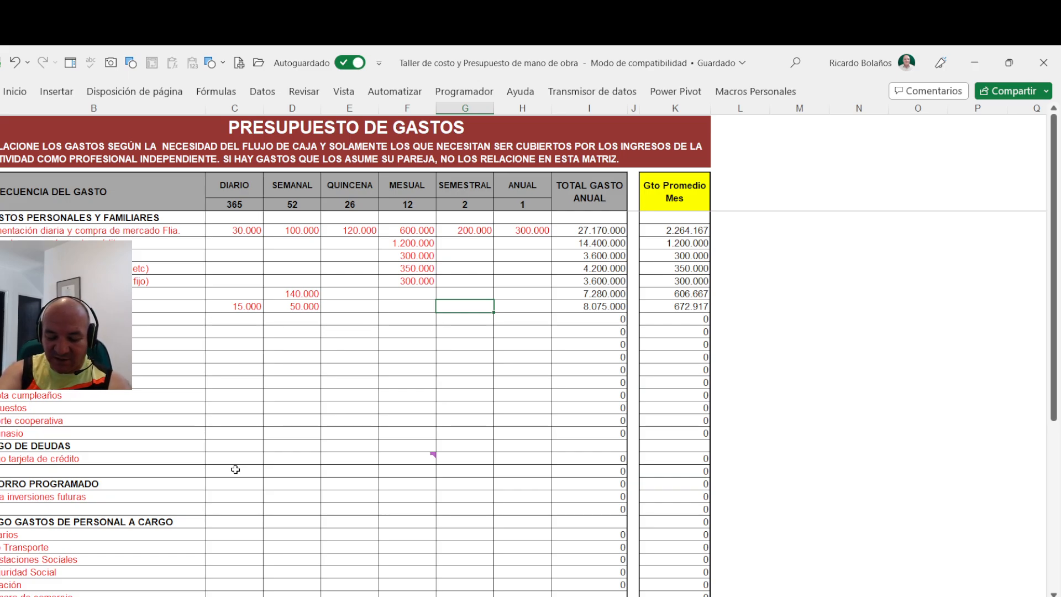
text(800000)
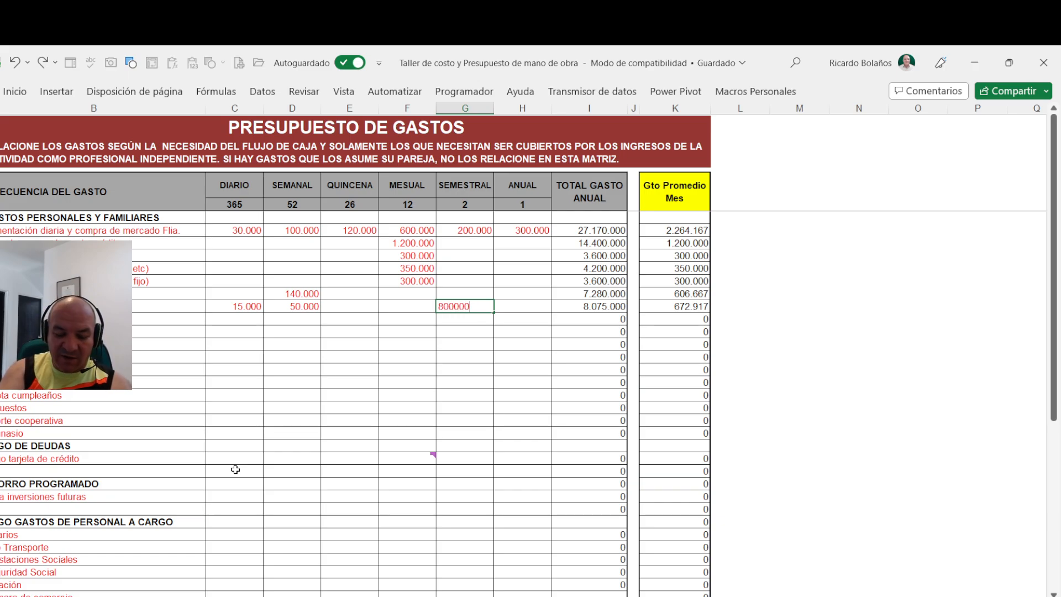
key(Return)
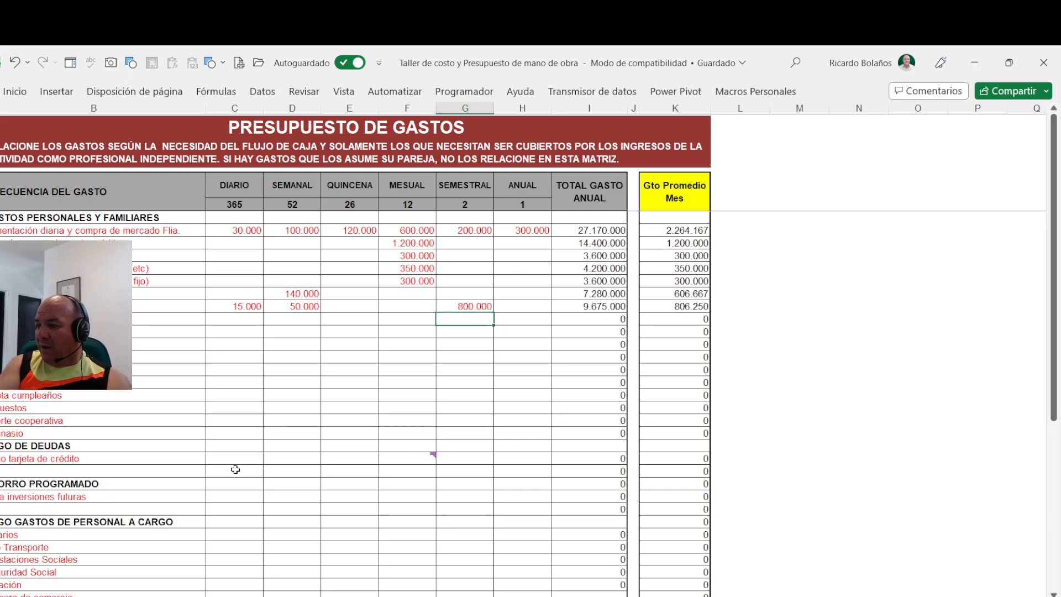
- Set the annual expense to 1500000 in the third row below the one ending in "fijo)"
key(Left)
key(Left)
key(Left)
key(Left)
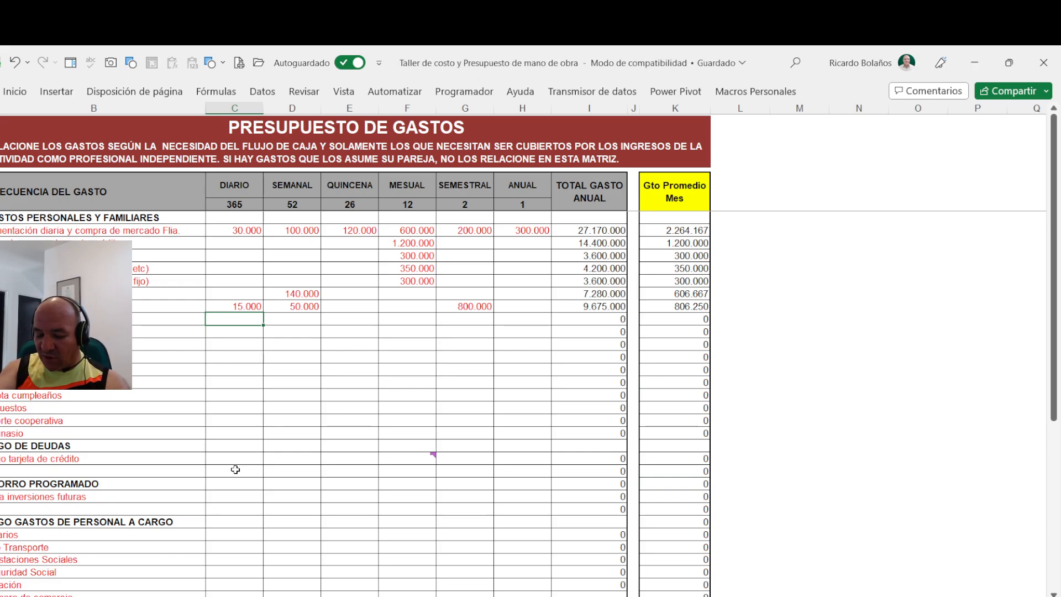
key(Right)
key(Right)
key(Right)
key(Right)
key(Right)
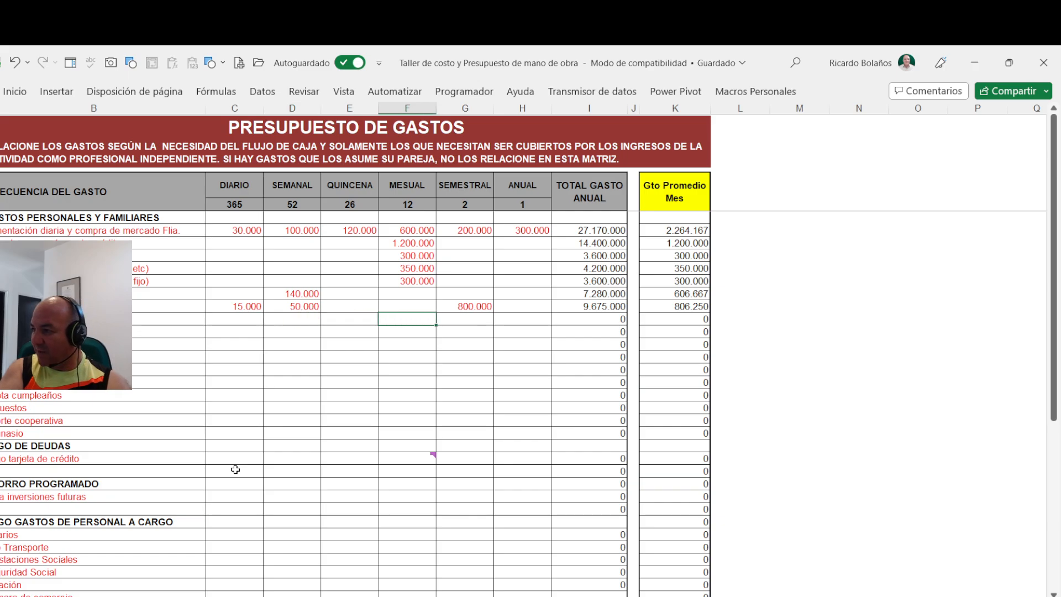
text(1.500.)
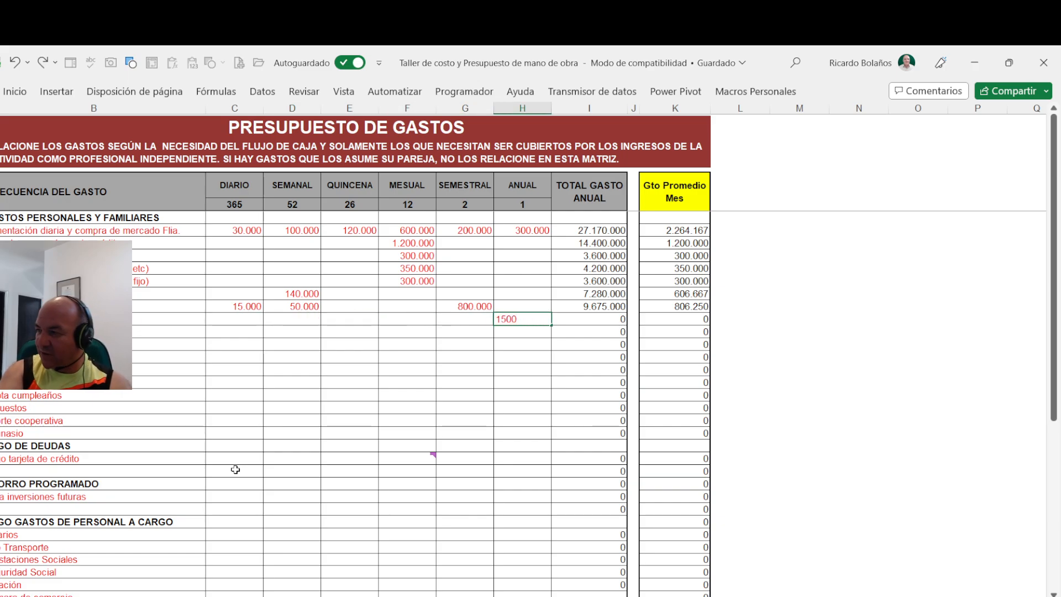
text(000)
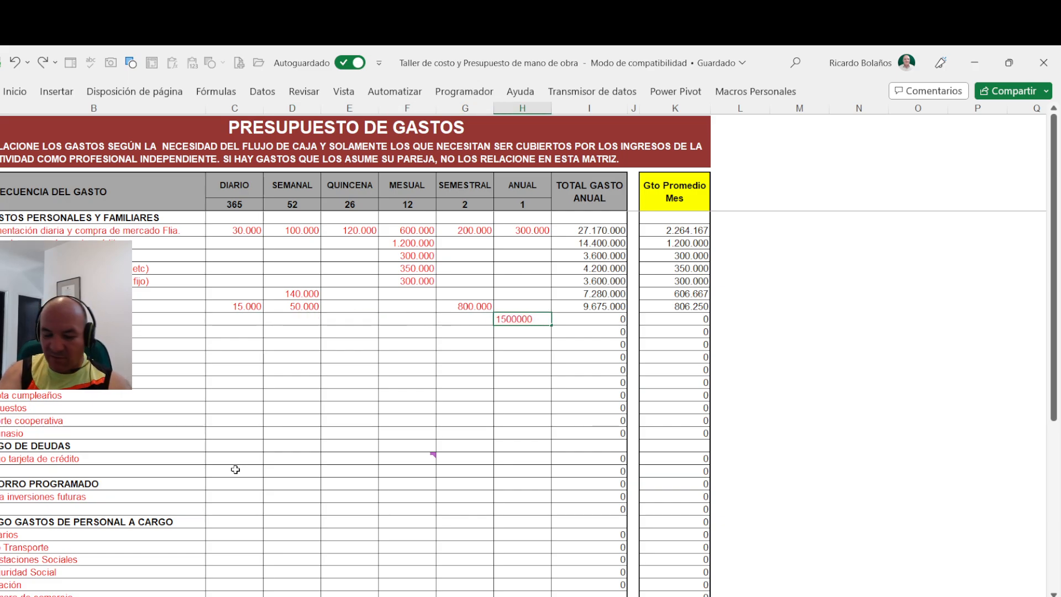
key(ctrl+Return)
- Set the monthly expense to 250000 in the fourth row below the one ending in "fijo)"
key(Down)
key(Left)
key(Left)
key(Left)
key(Left)
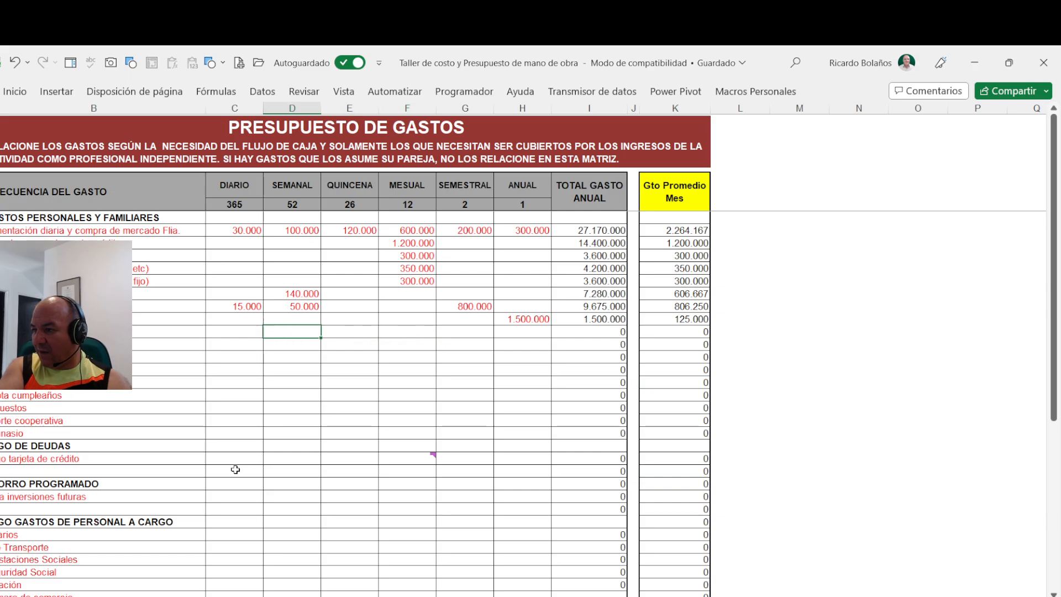
key(Right)
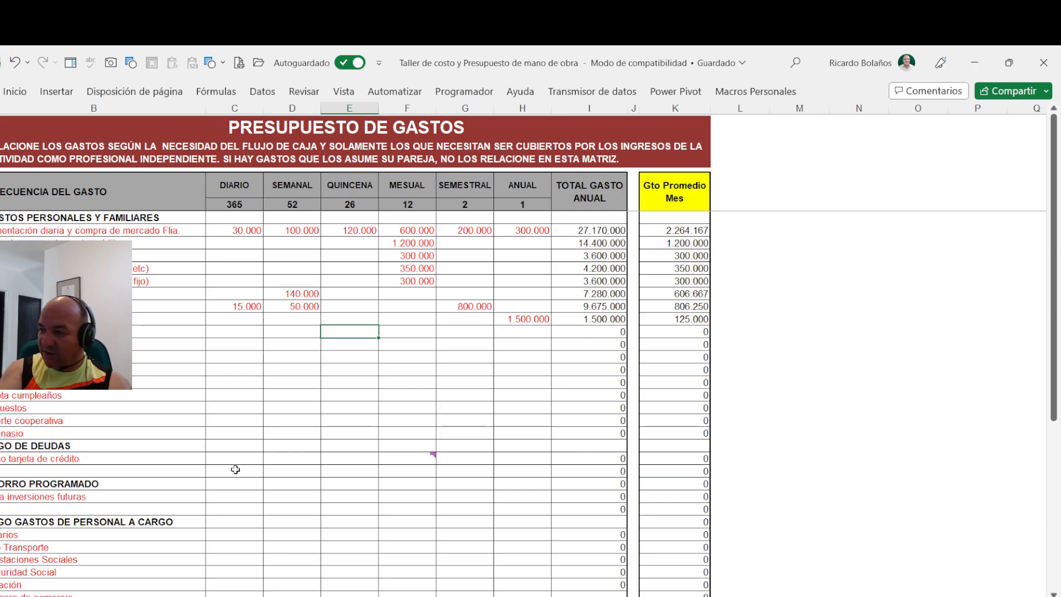
key(Right)
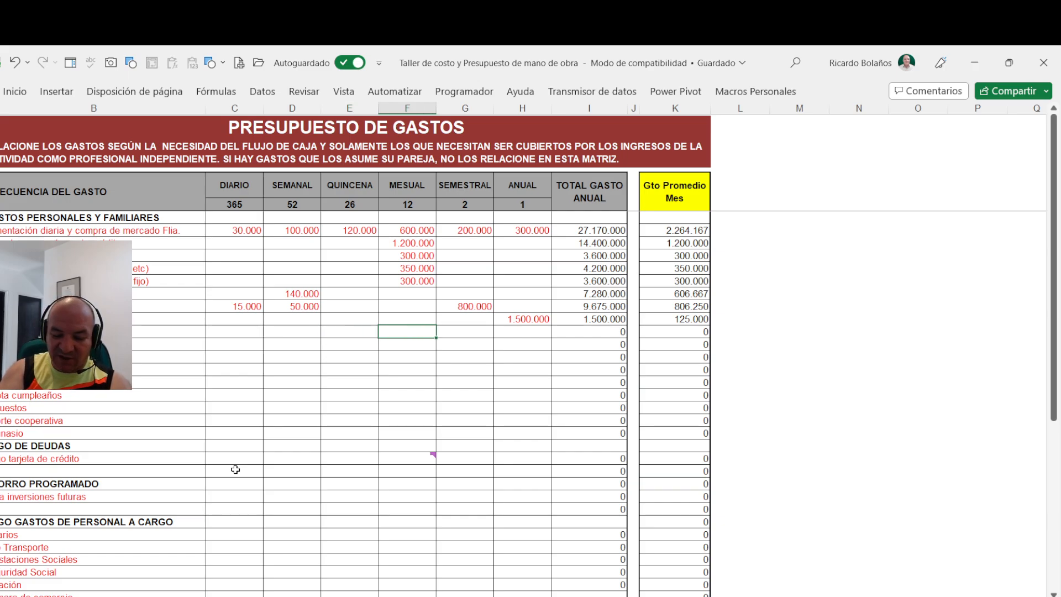
text(2500000)
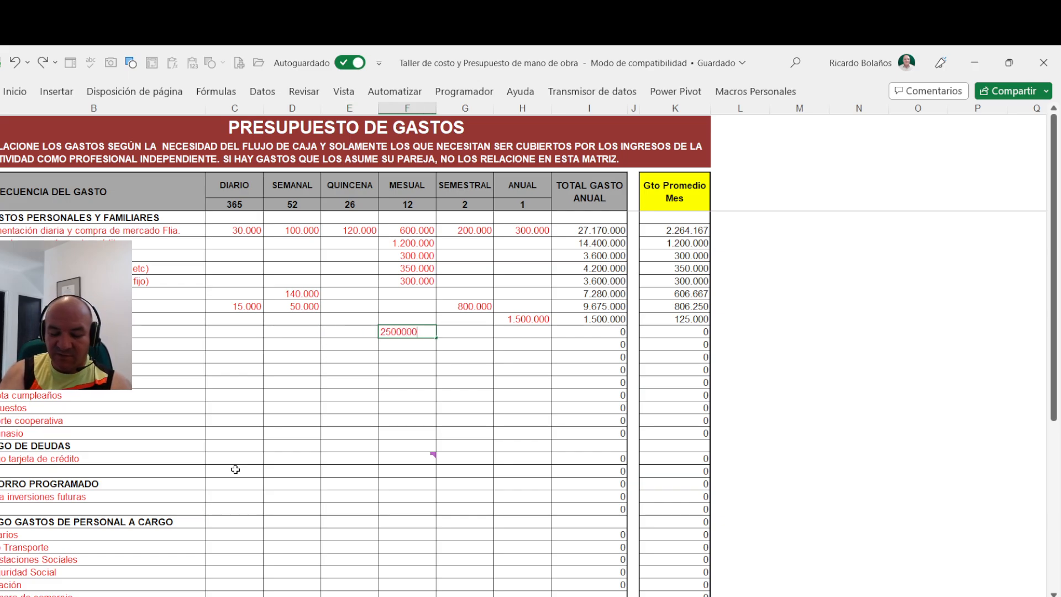
key(Return)
key(Up)
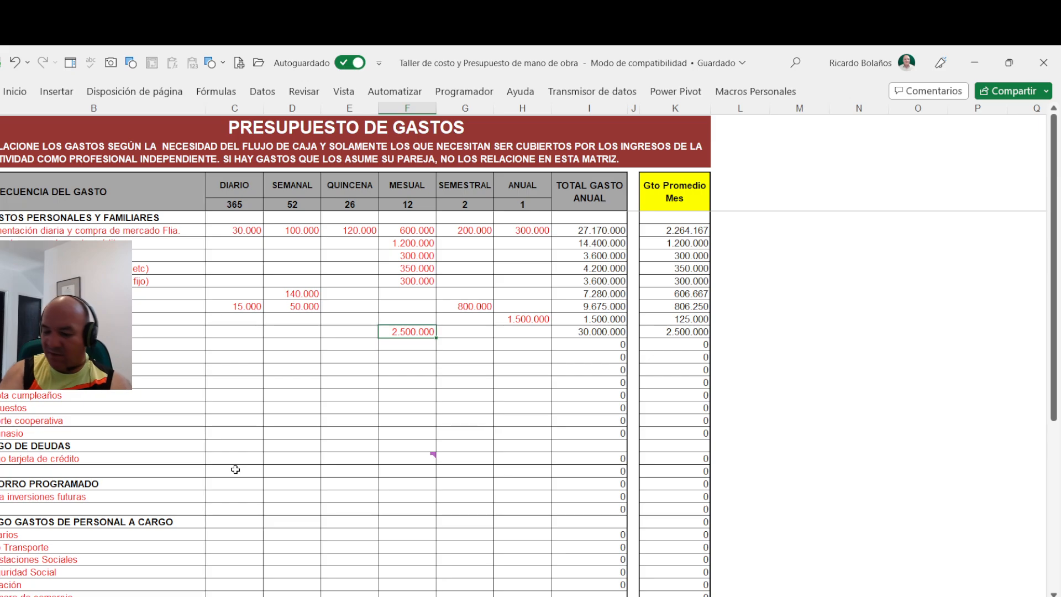
text(250000)
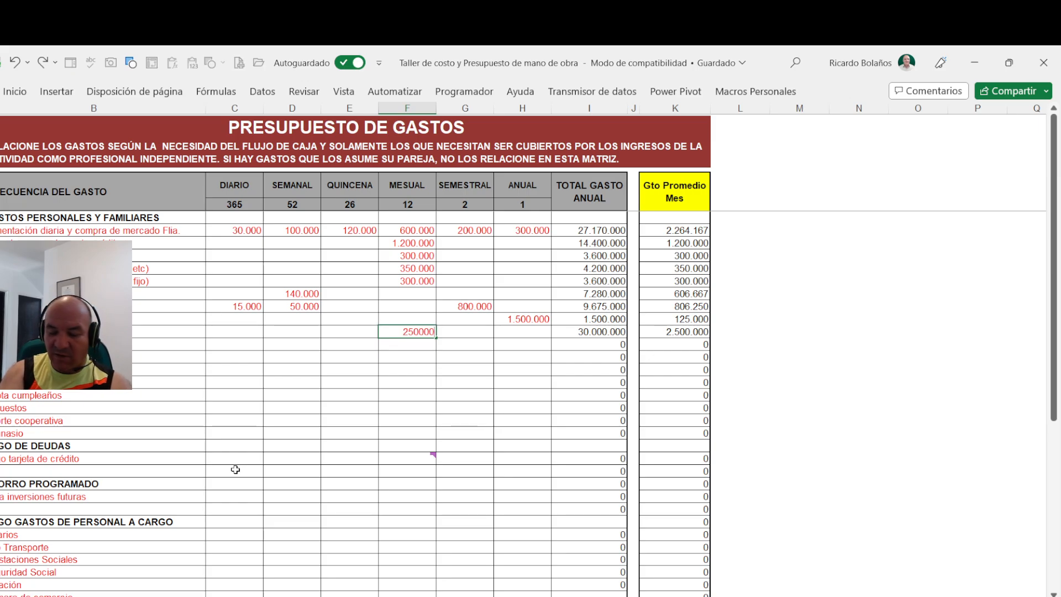
key(Return)
- Set the semiannual expense to 500000 in the fifth row below the one ending in "fijo)"
key(Left)
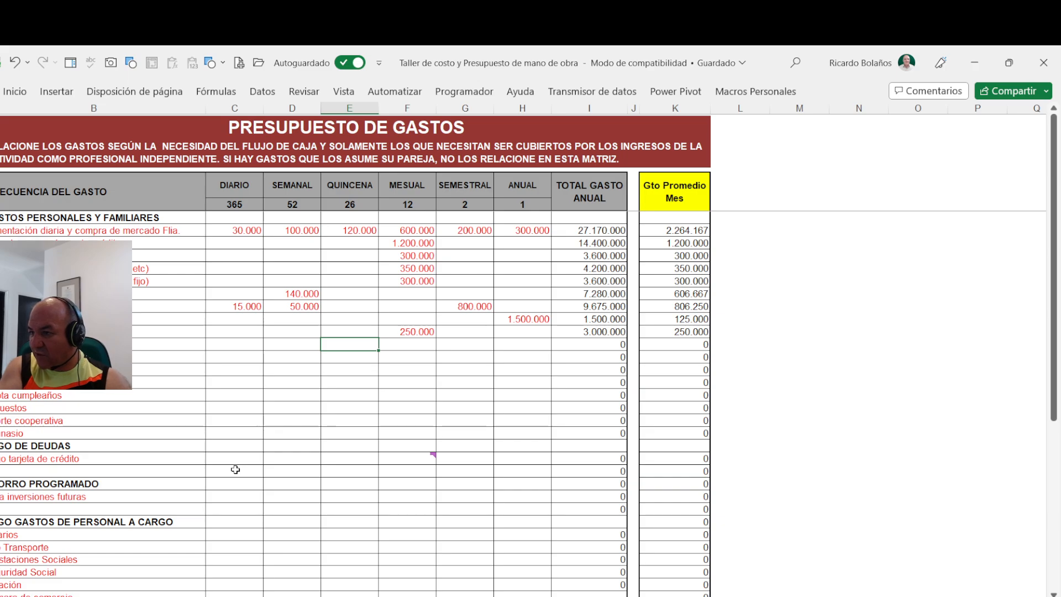
key(Right)
key(Right)
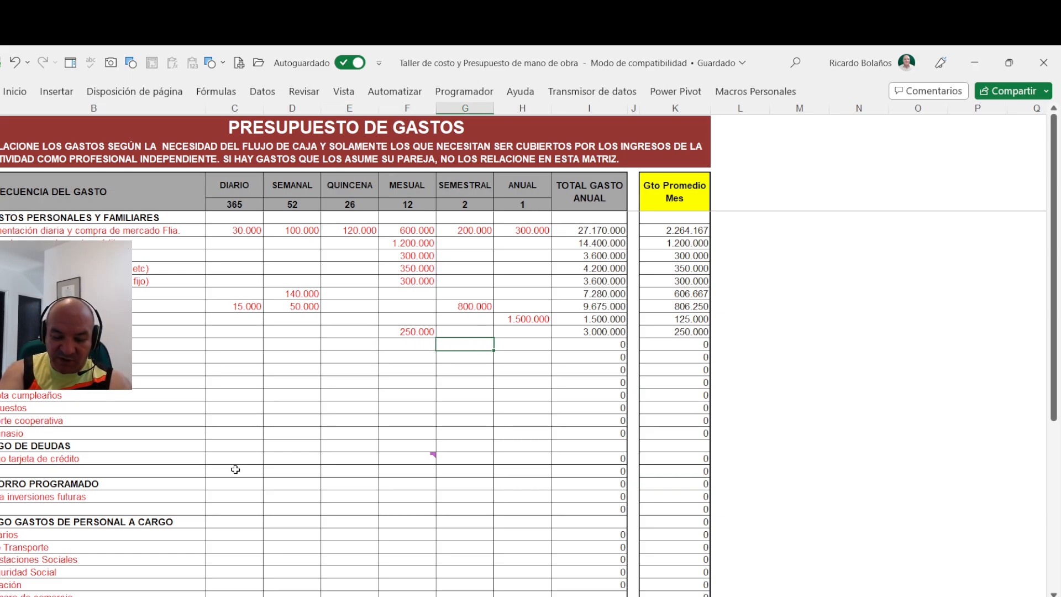
text(500.000)
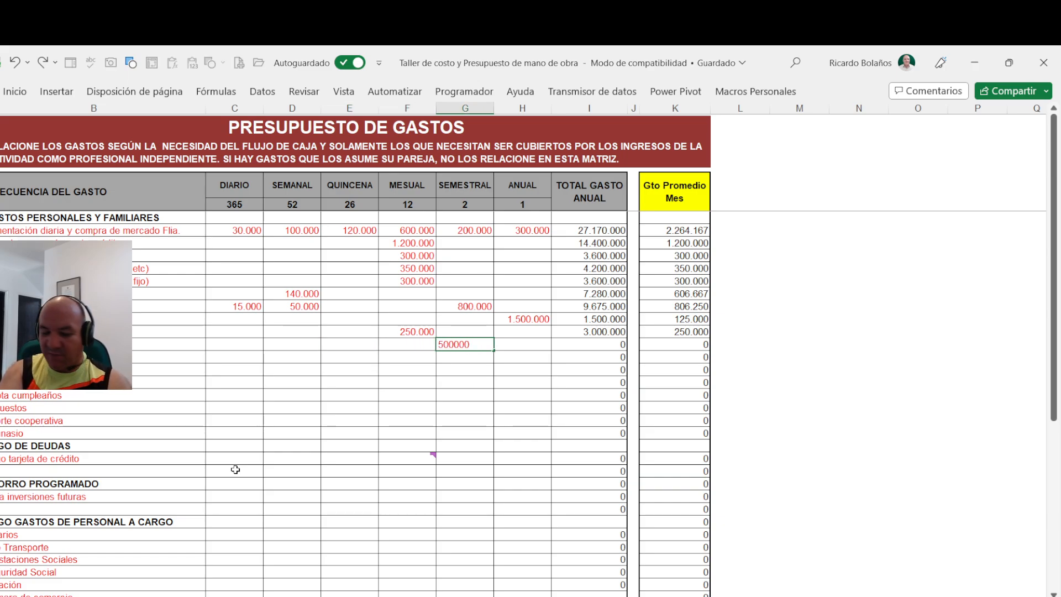
key(Return)
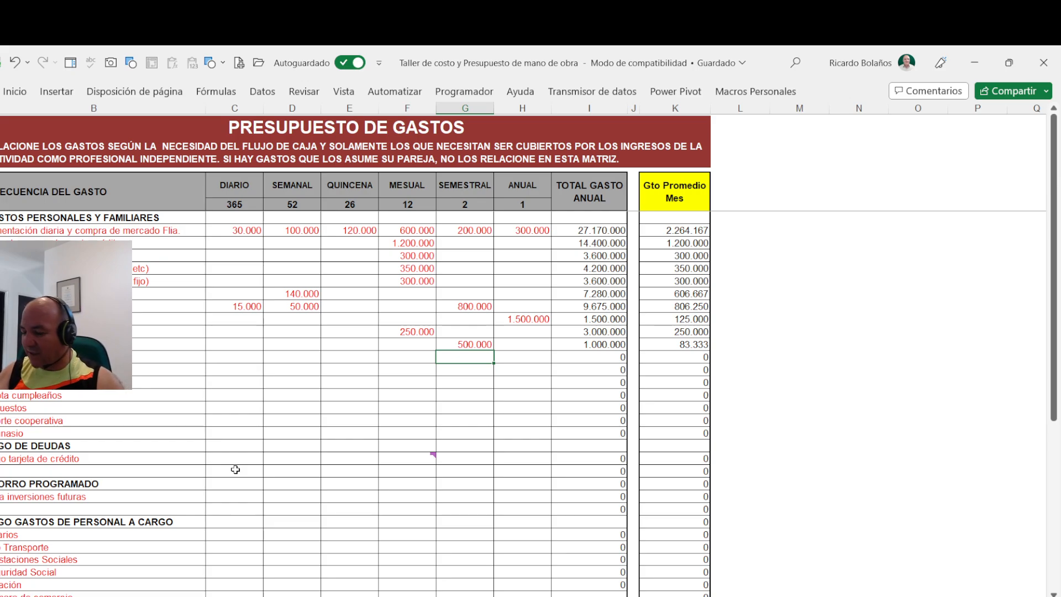
- Set the monthly expense to 200000 in the sixth row below the one ending in "fijo)"
key(Left)
key(Left)
key(Left)
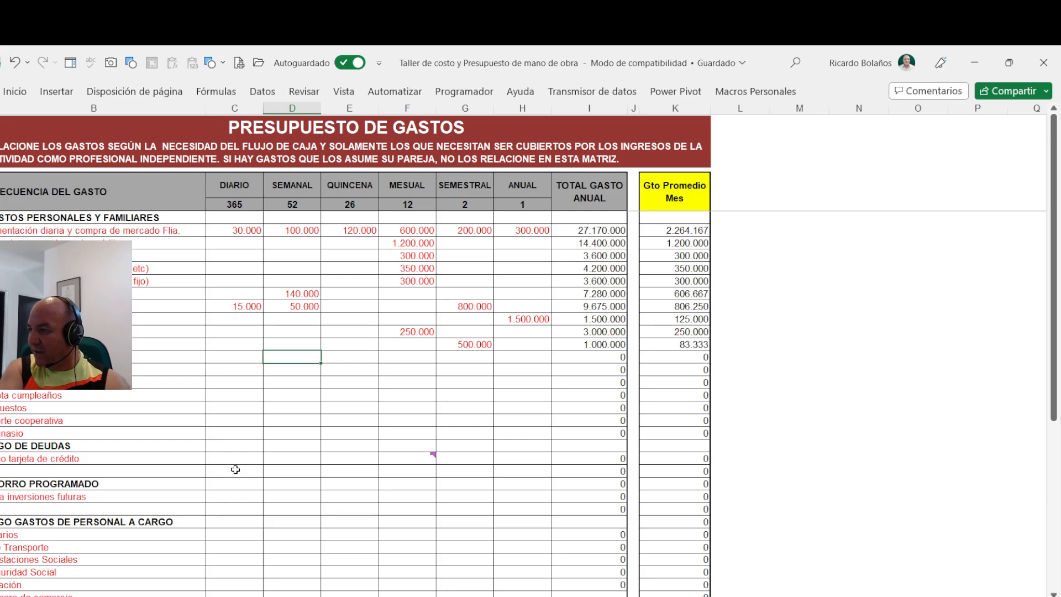
key(Right)
key(Right)
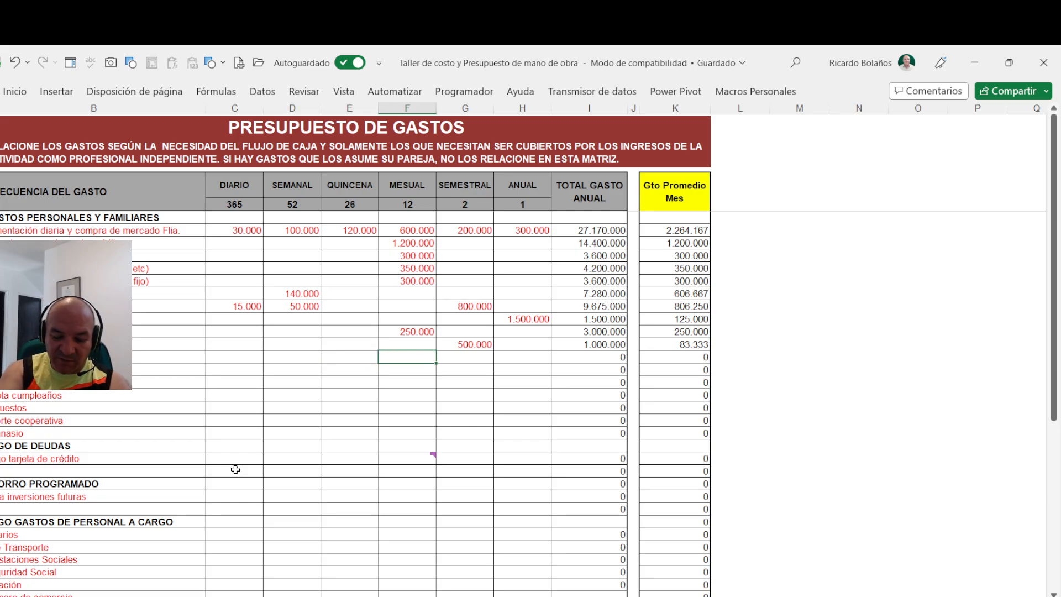
text(5)
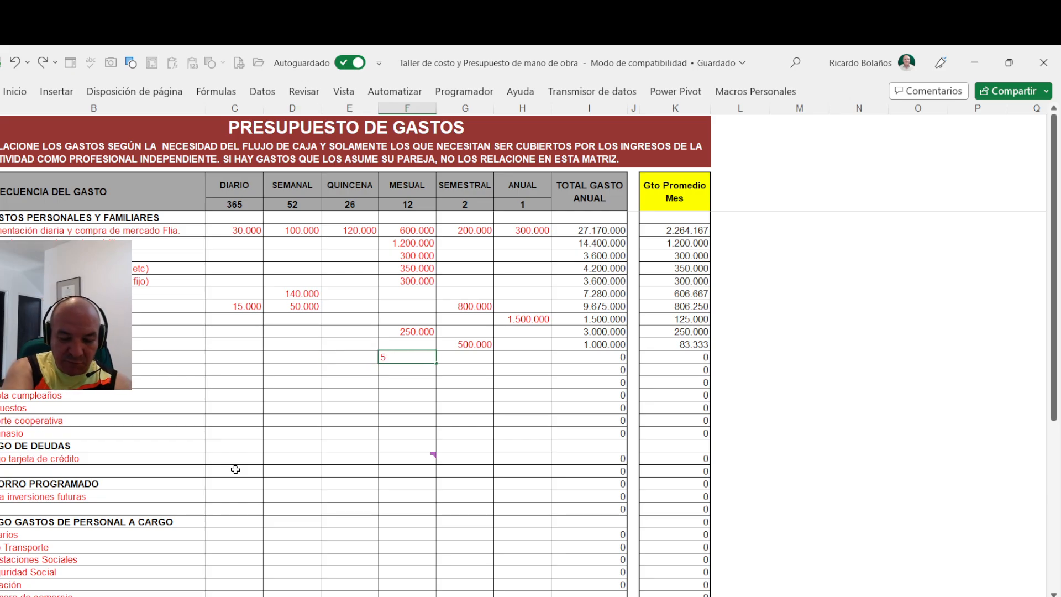
key(BackSpace)
text(2.000.0)
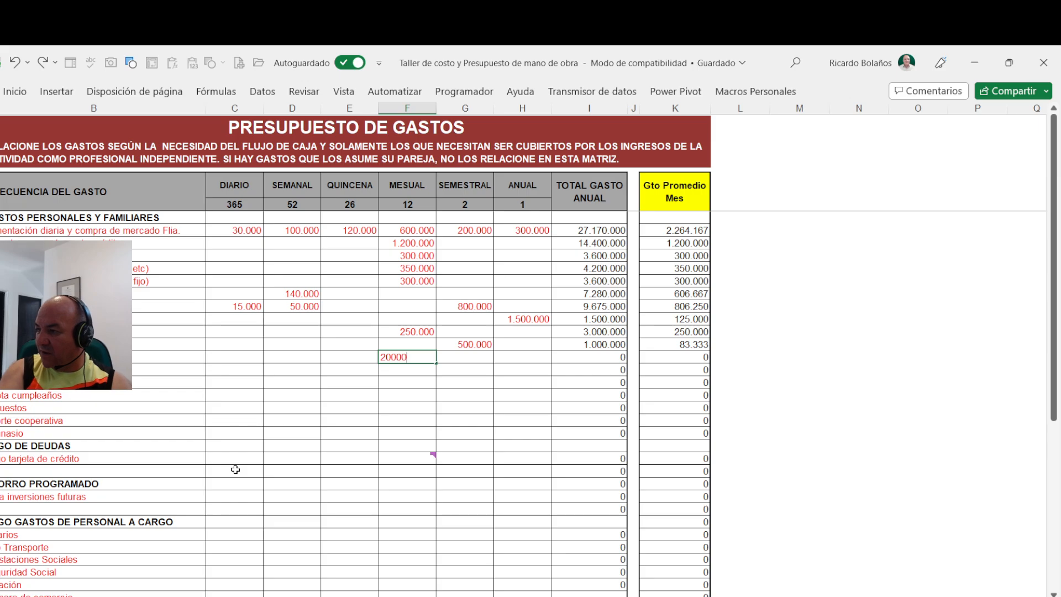
text(00)
key(Tab)
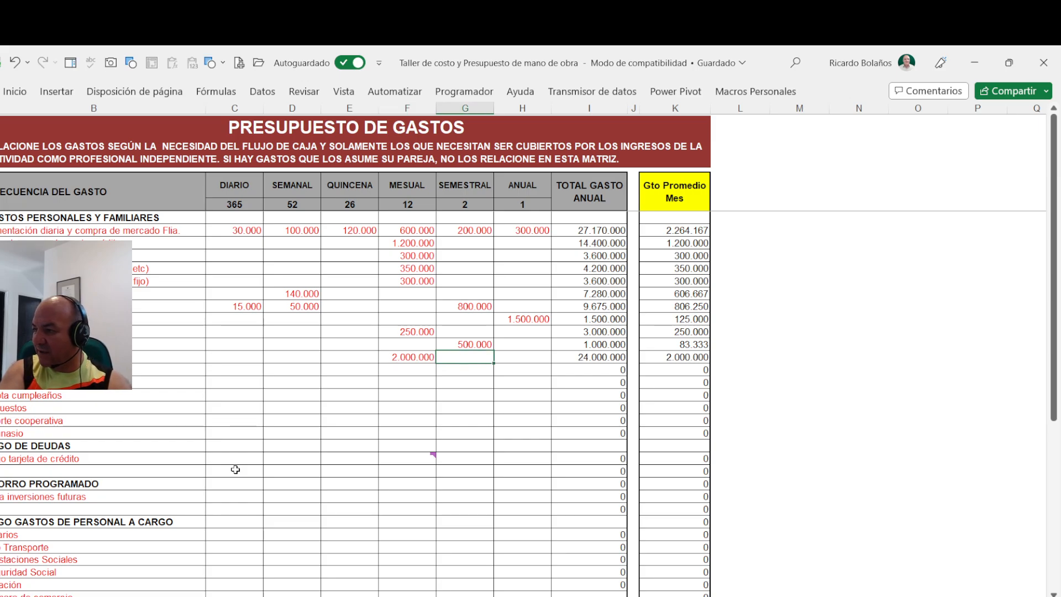
key(Left)
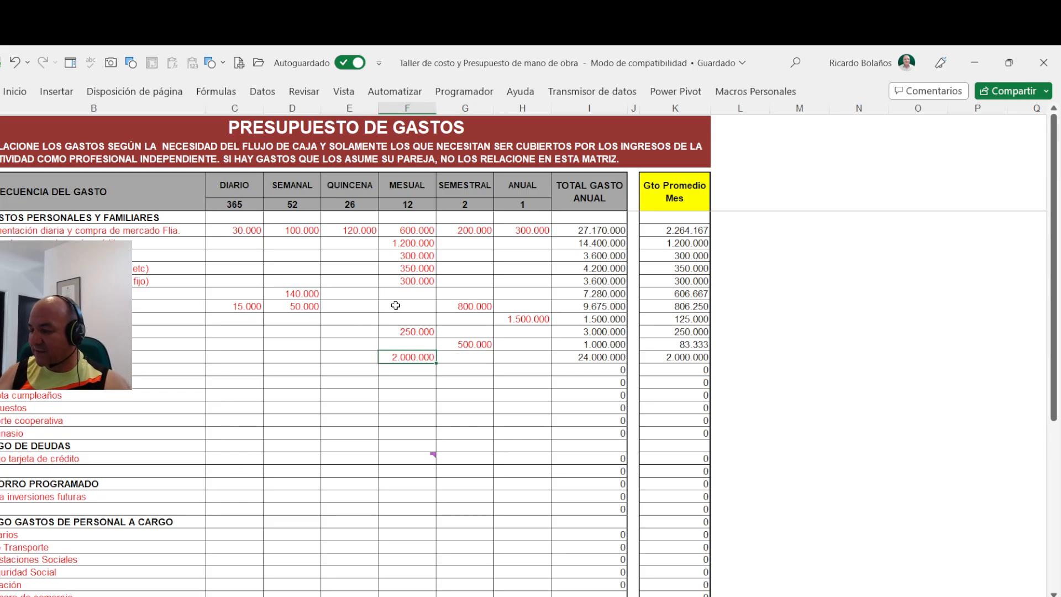
text(200000)
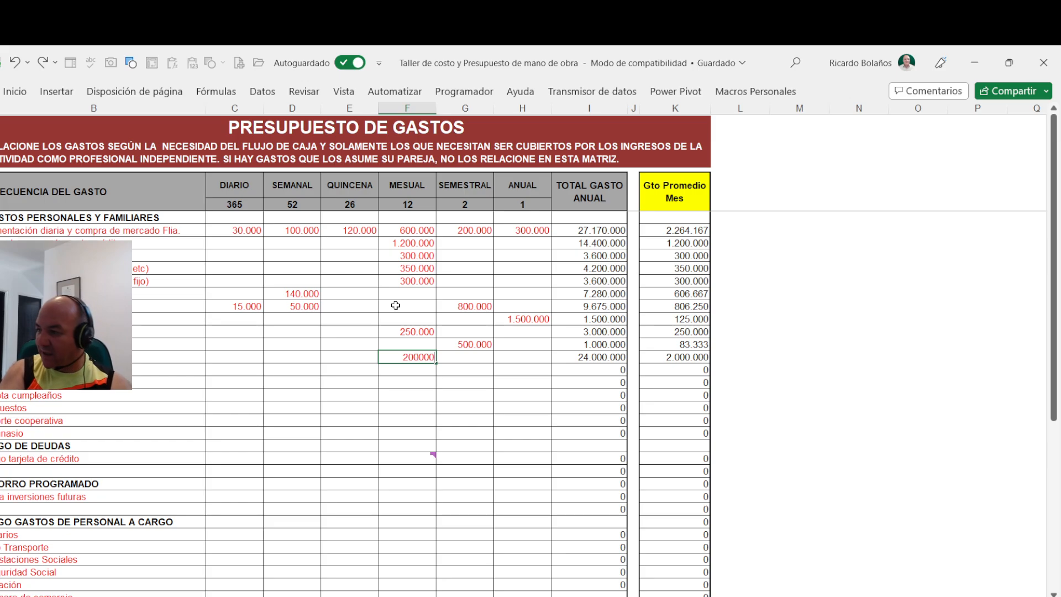
- Add an annual expense of 3000000 to the row with the 200.000 monthly amount
key(Right)
key(Right)
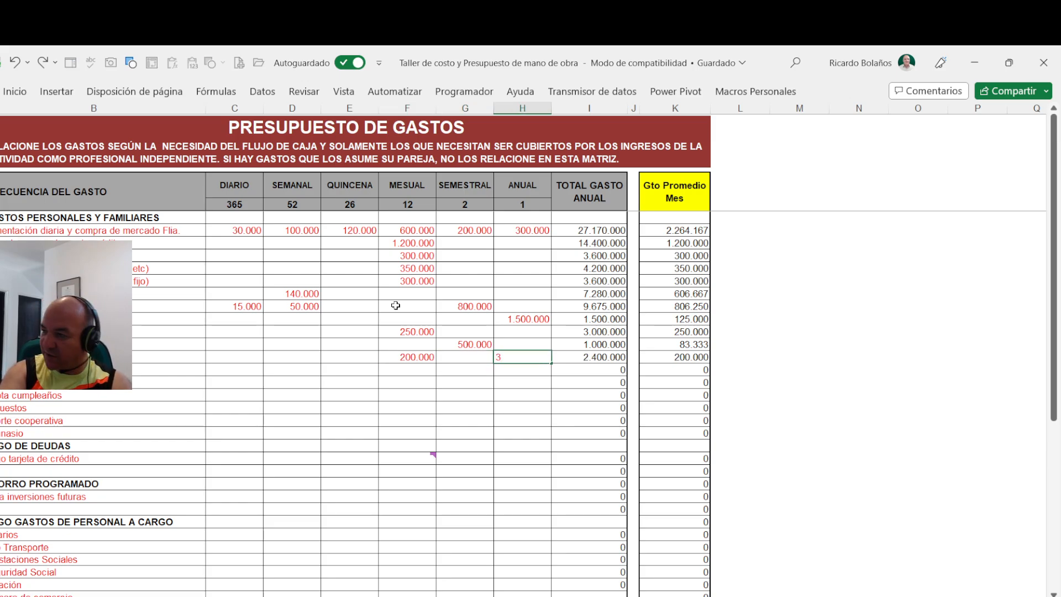
text(3.000.0)
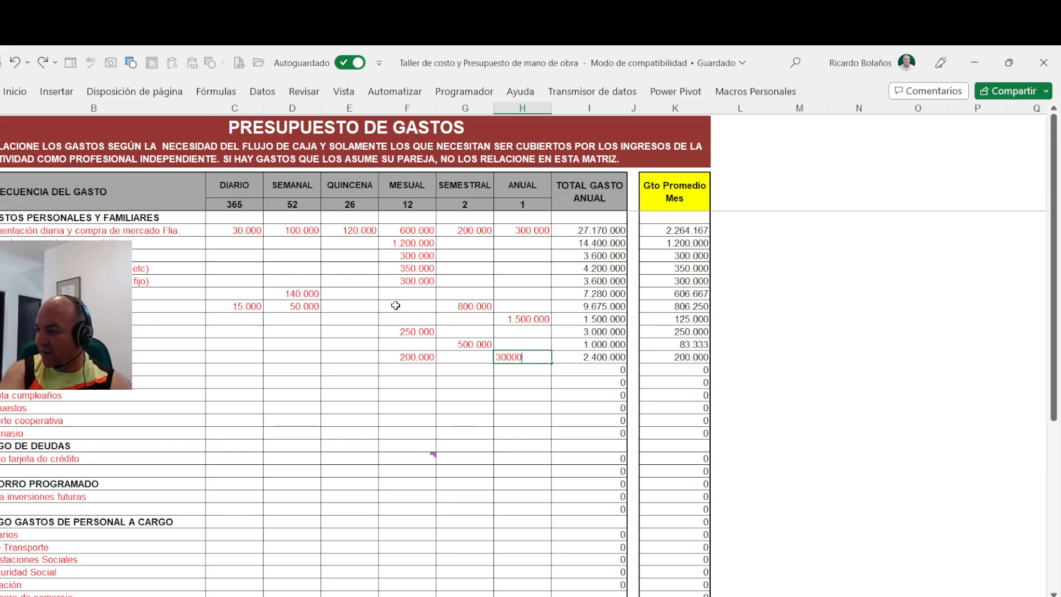
text(00)
key(Return)
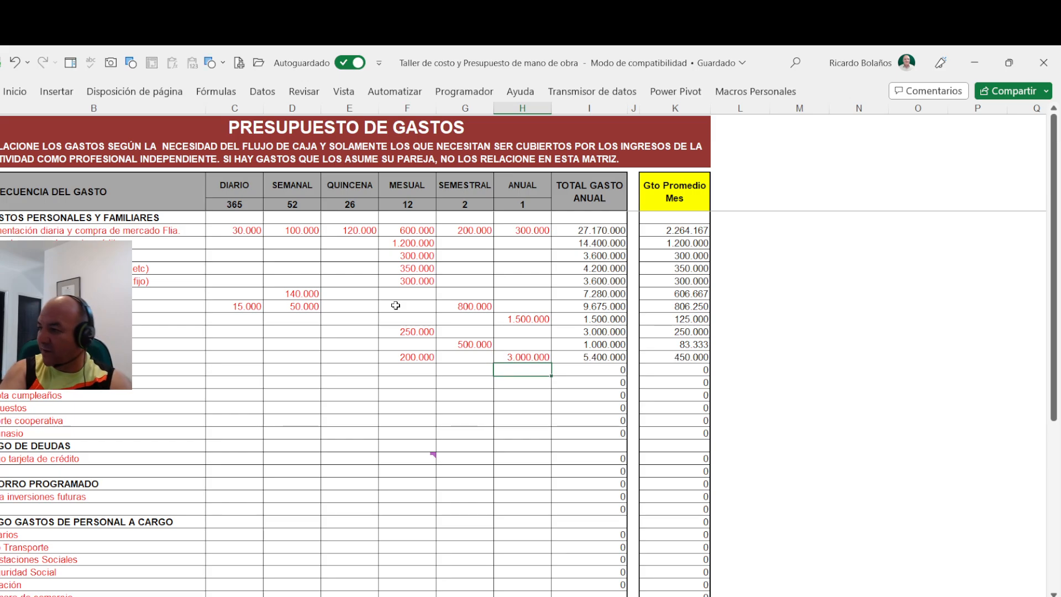
- Set the semiannual expense to 500000 in the second row above the one ending in "cumpleaños"
key(Left)
key(Left)
key(Left)
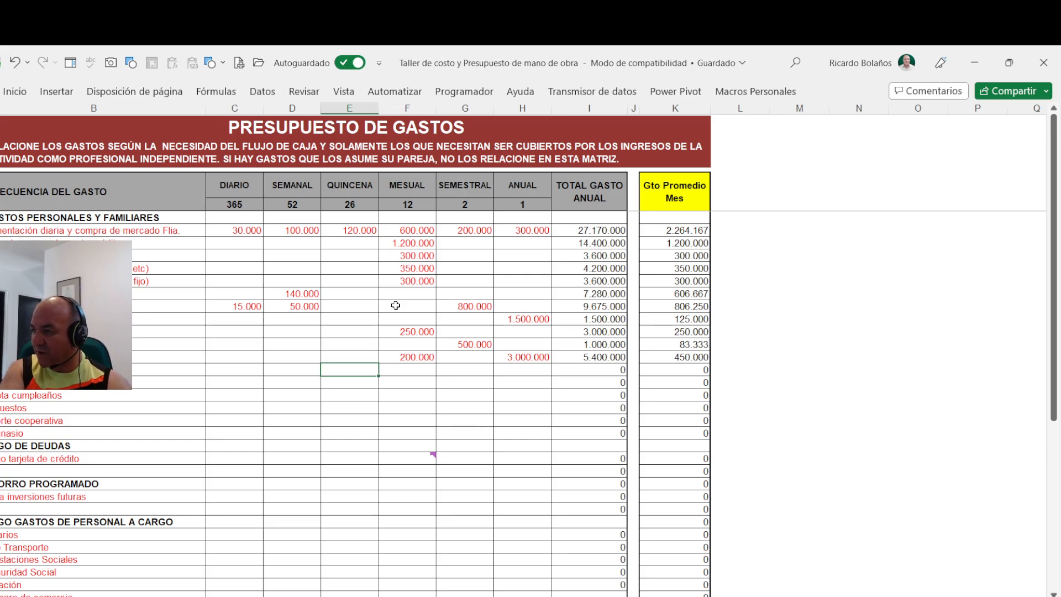
key(Right)
key(Right)
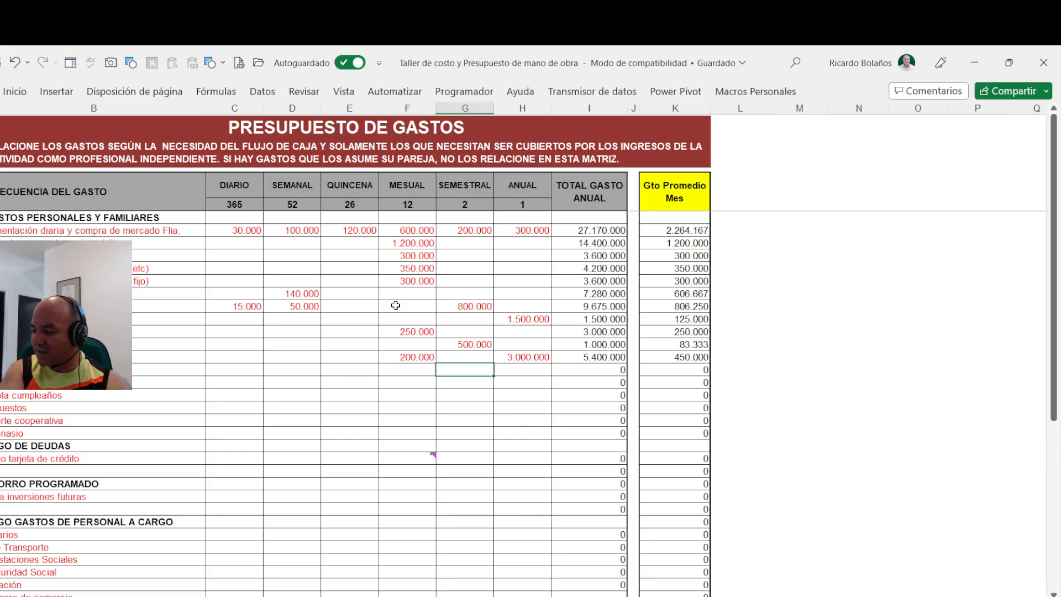
text(500.00)
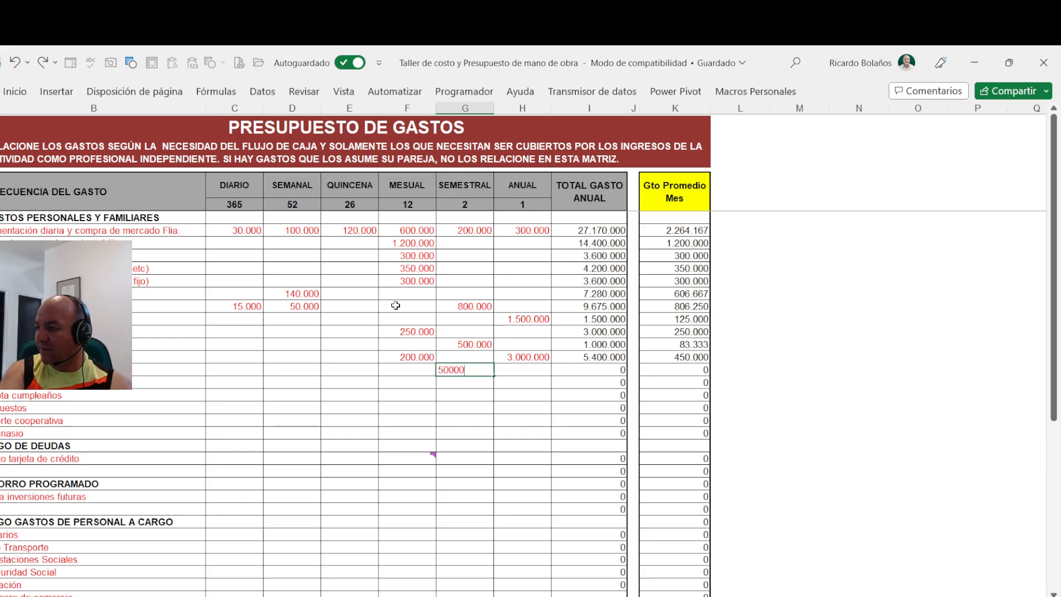
text(0)
key(Return)
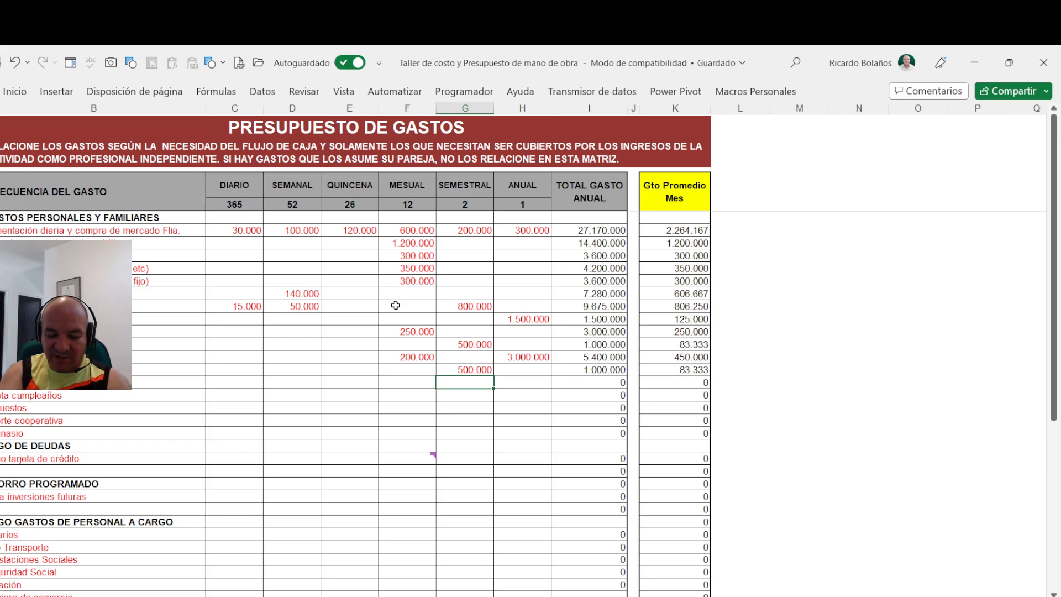
- Set the monthly expense to 2000000 in the row directly above the one ending in "cumpleaños"
key(Left)
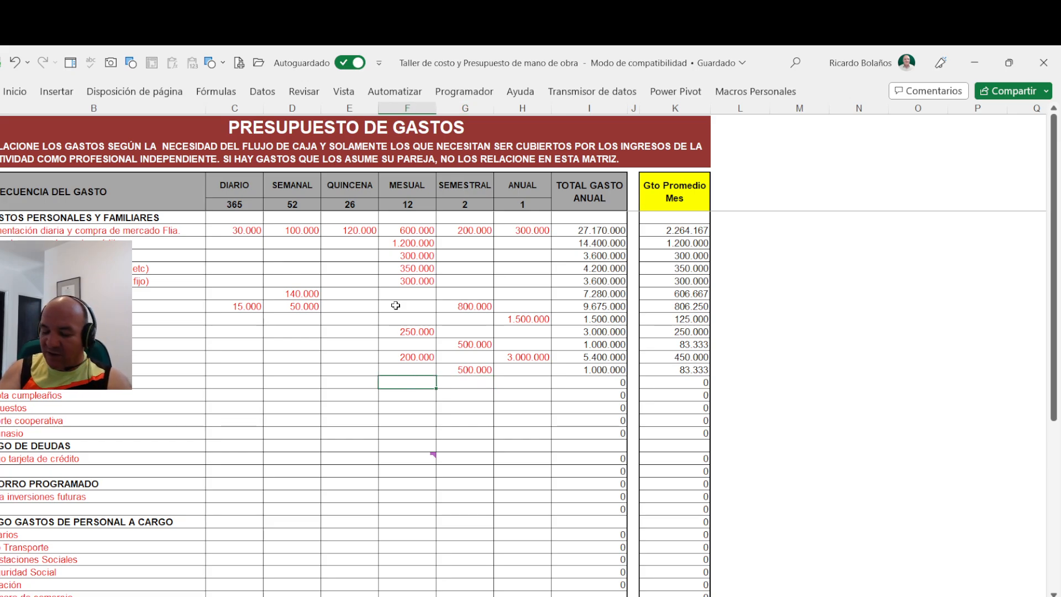
text(2.000.0)
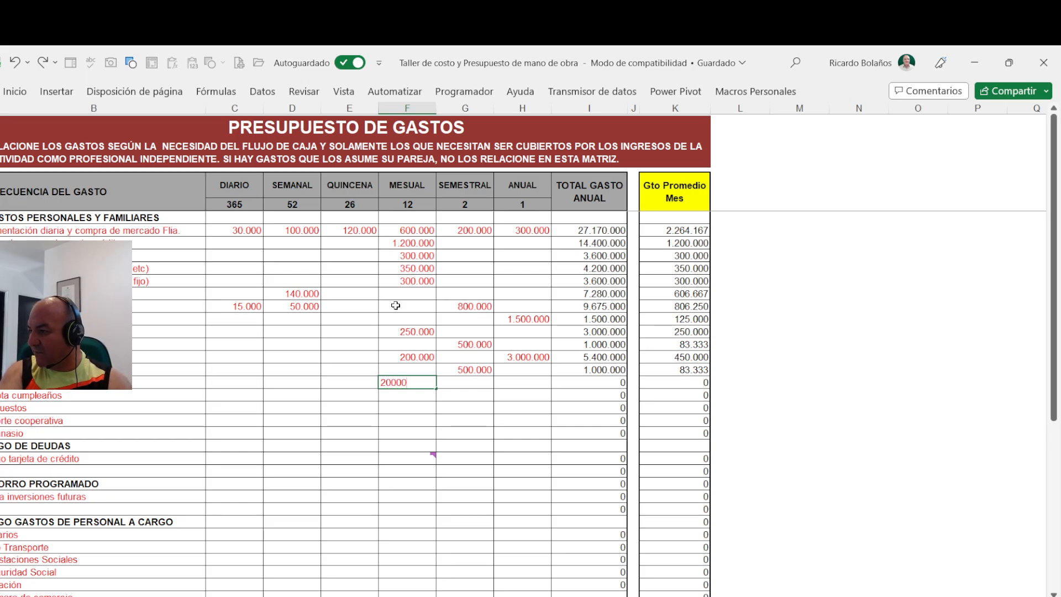
text(00)
key(Tab)
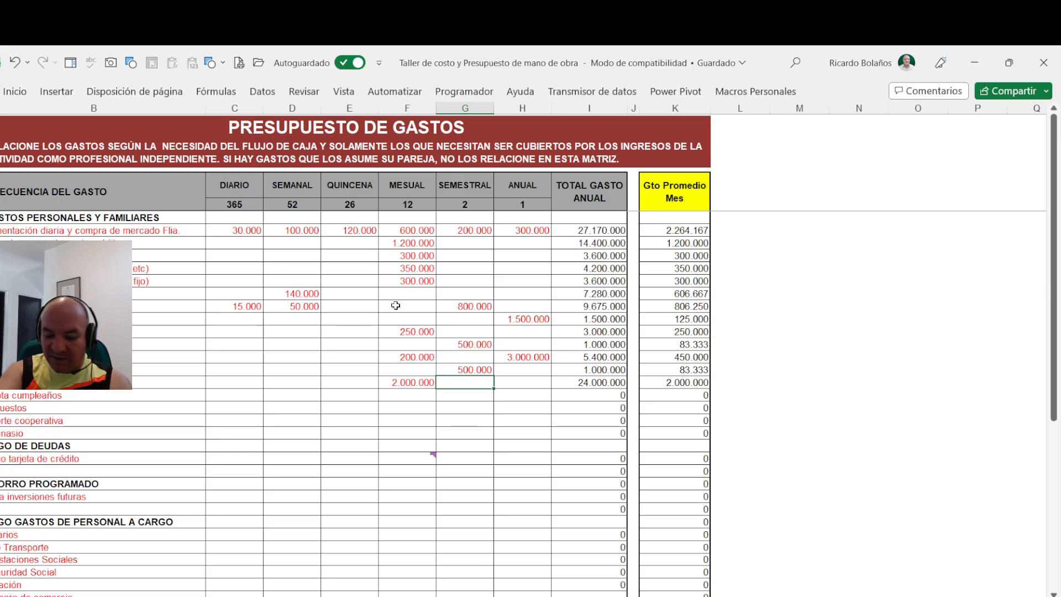
- Add a semiannual expense of 10000000 to the row with the 2.000.000 monthly amount
text(10000)
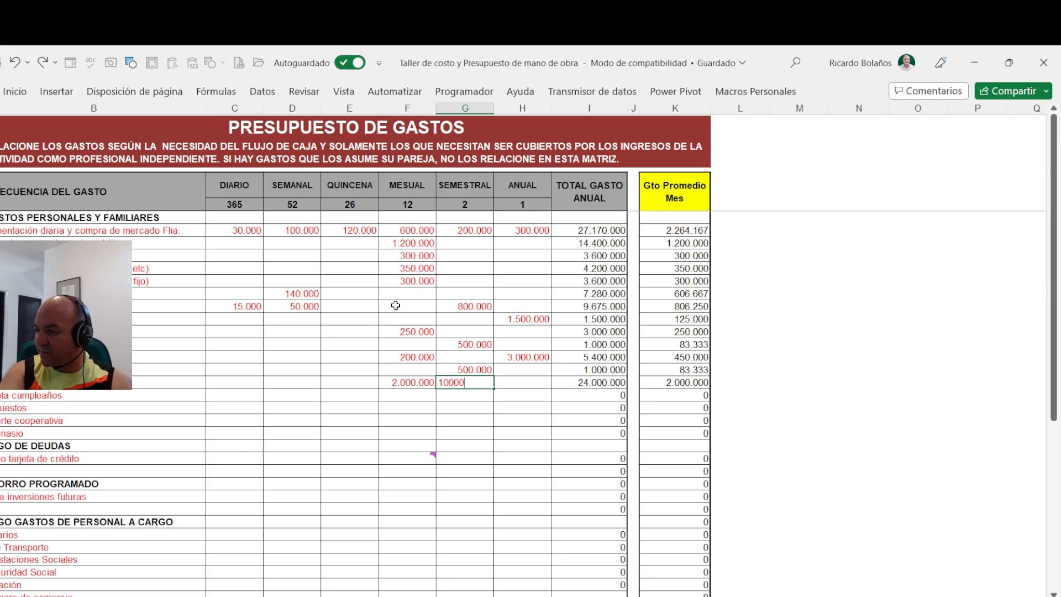
text(00)
key(Return)
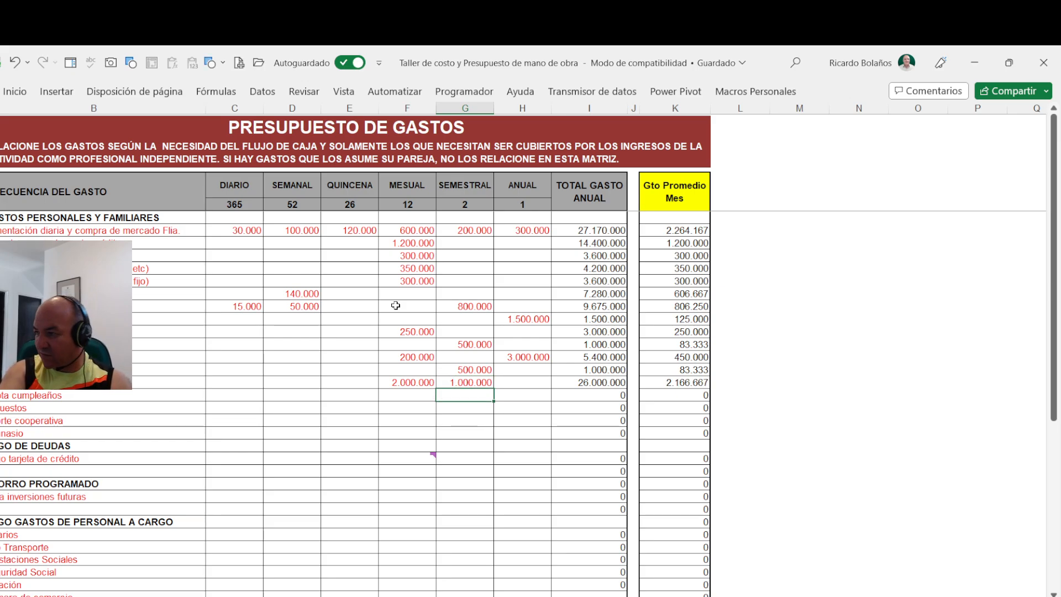
key(Up)
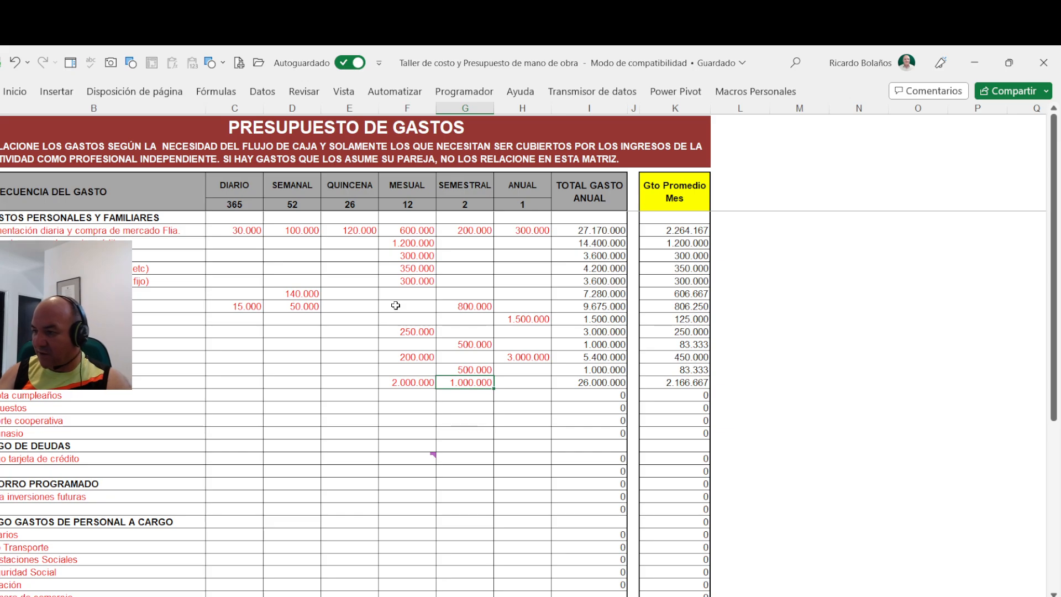
text(10.000.0)
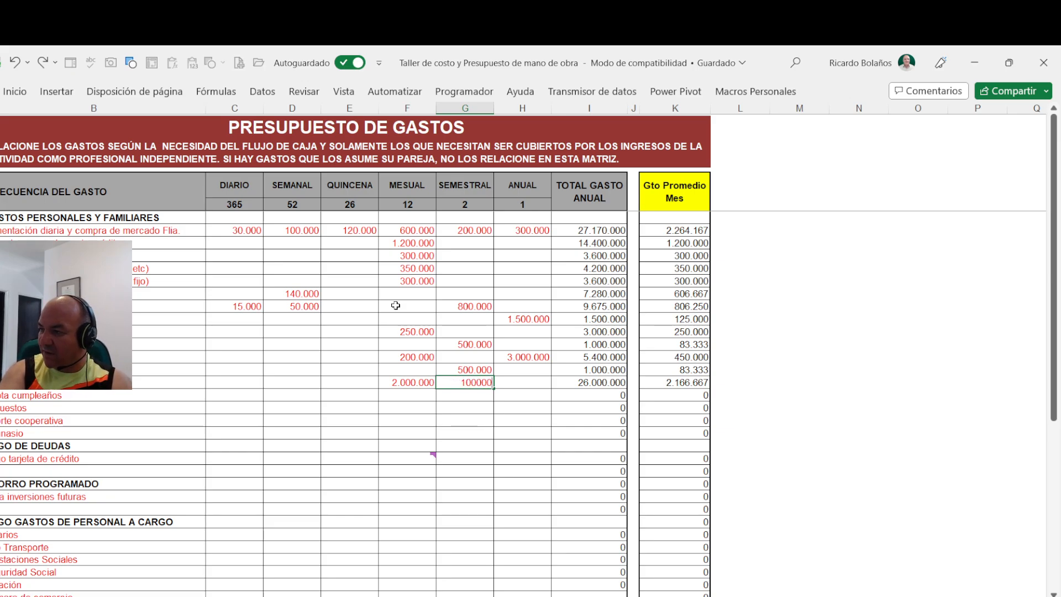
text(00)
key(Return)
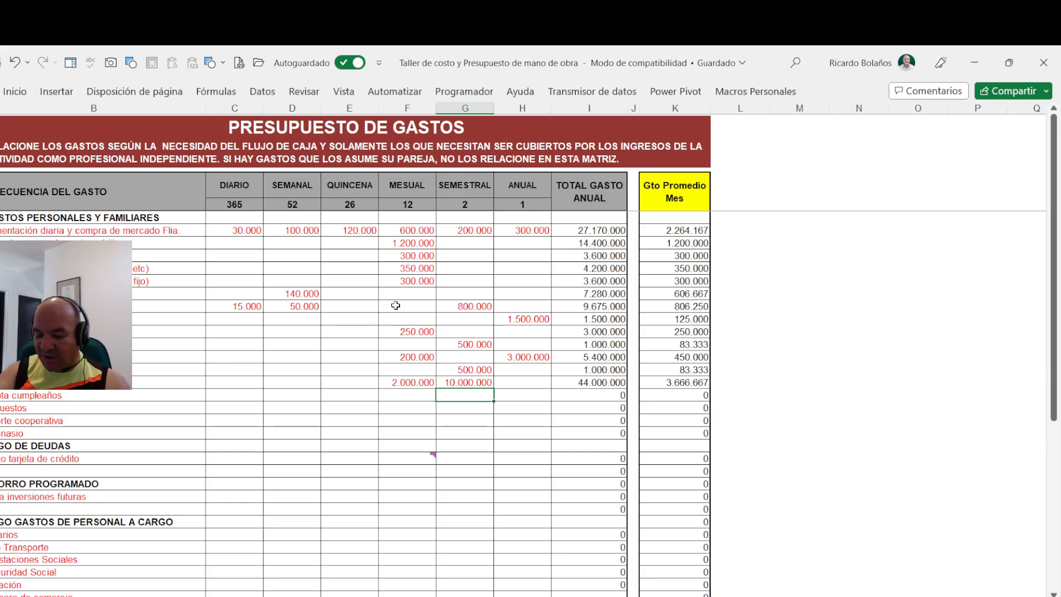
- Set the monthly expense to 200000 in the row ending in "cumpleaños"
key(Left)
key(Left)
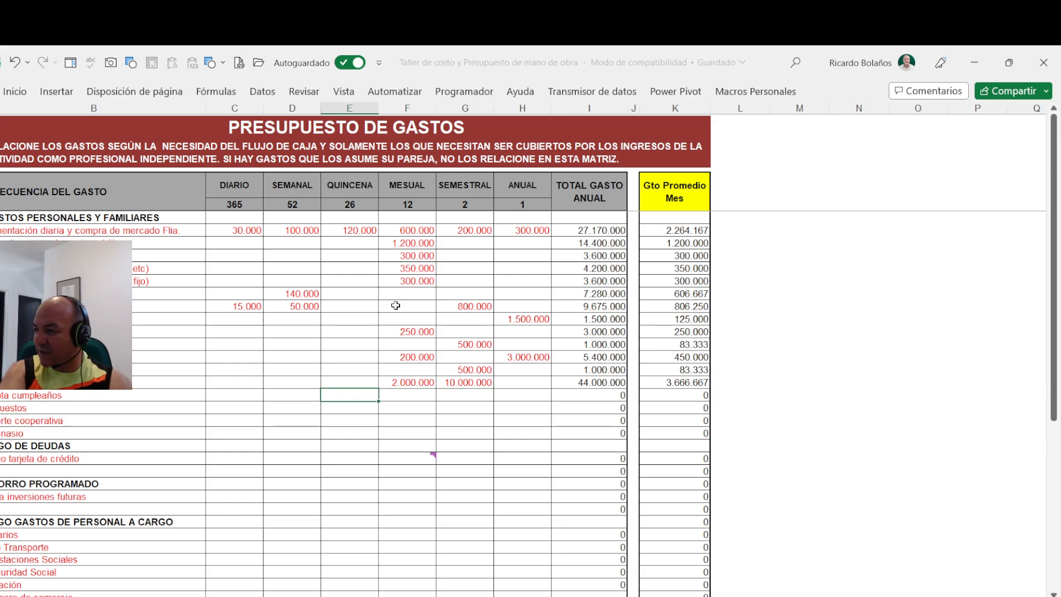
key(Right)
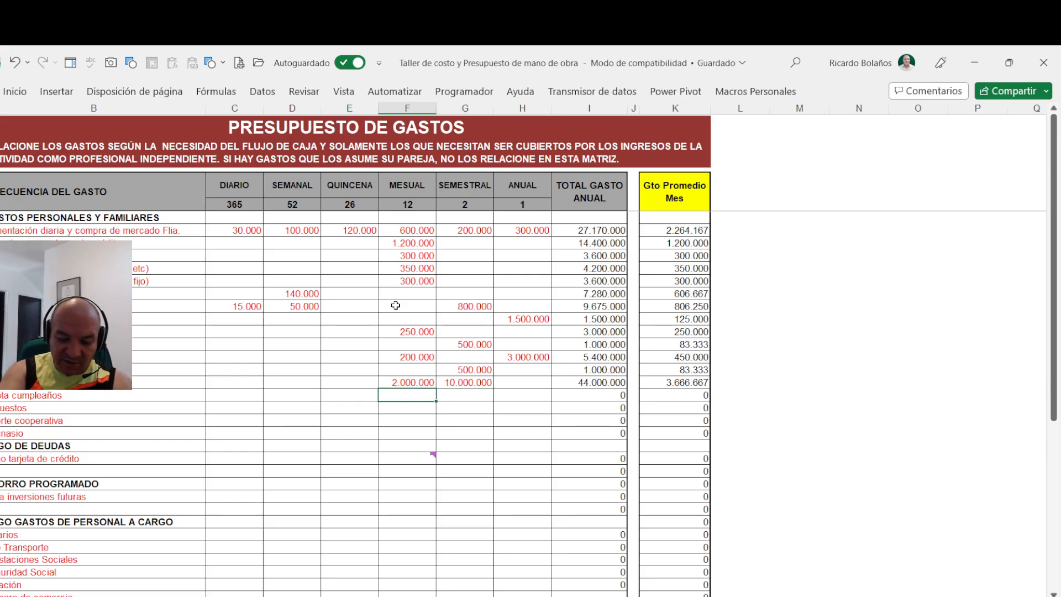
text(200000)
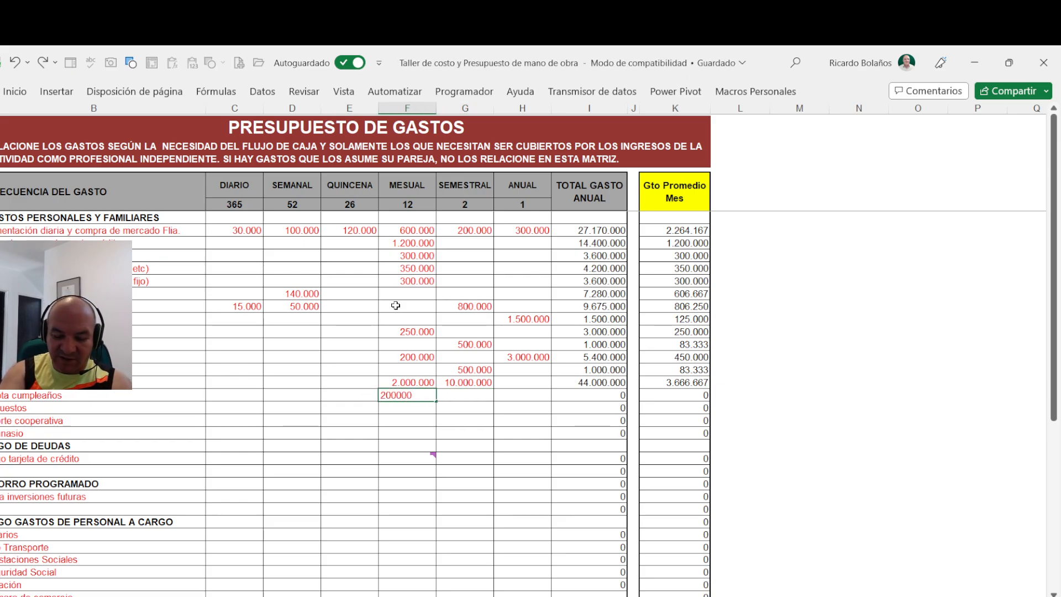
key(Return)
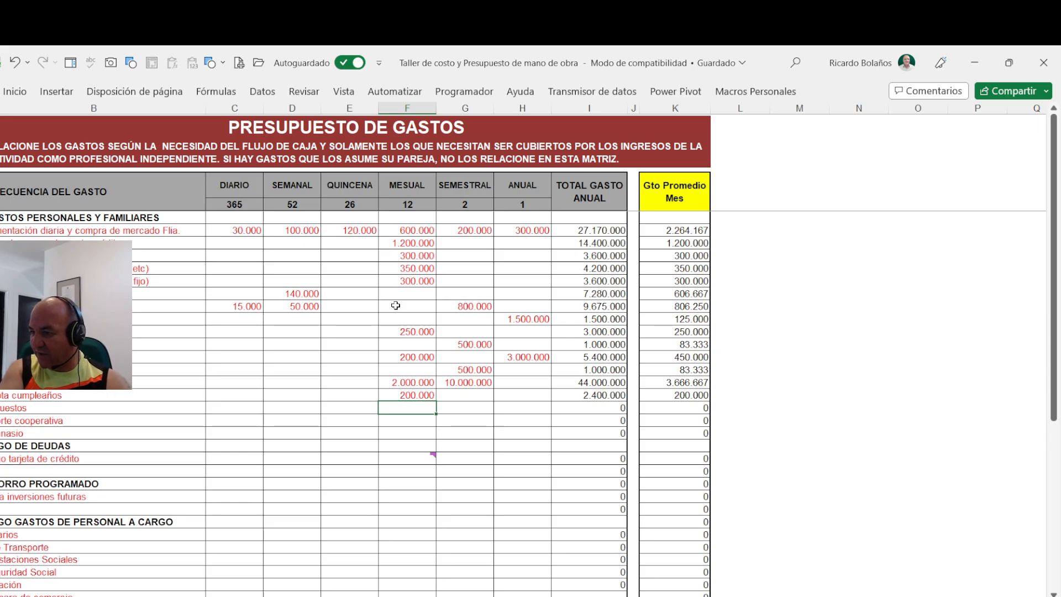
- Set the annual expense to 3000000 in the row directly below the one ending in "cumpleaños"
key(Right)
key(Right)
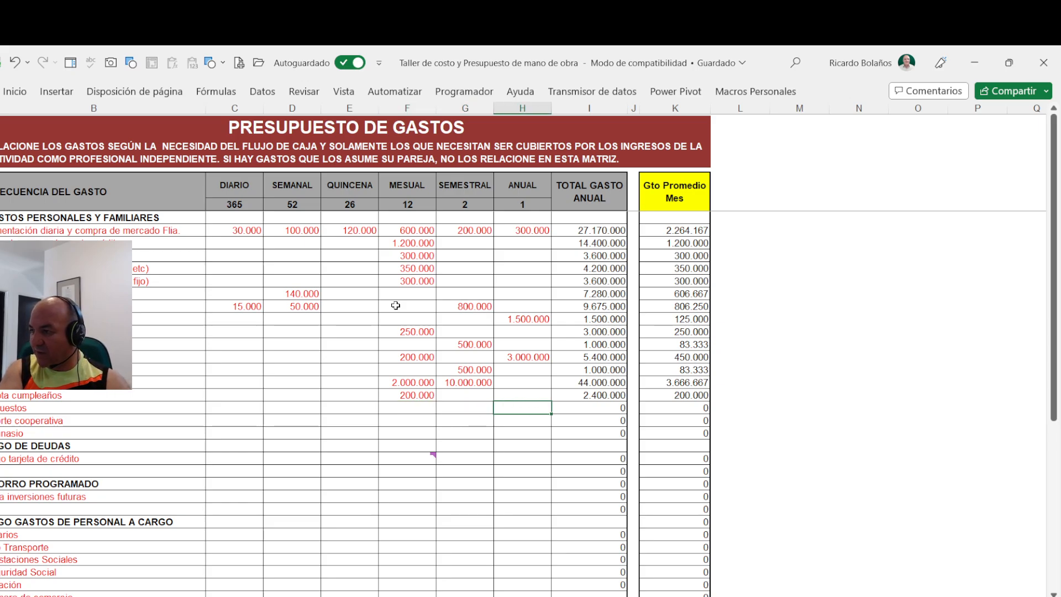
text(3.000.)
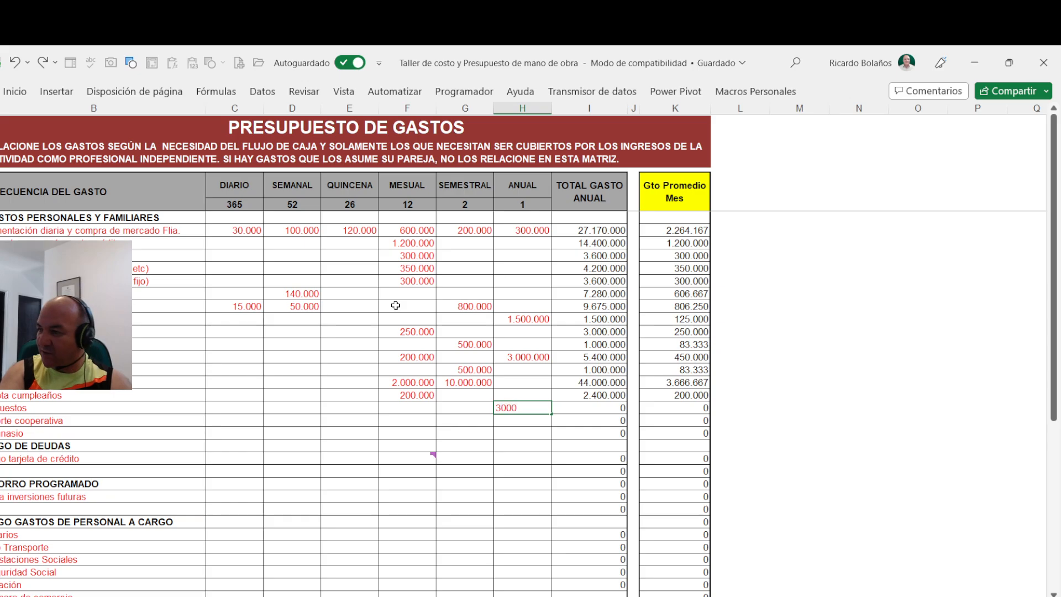
text(000)
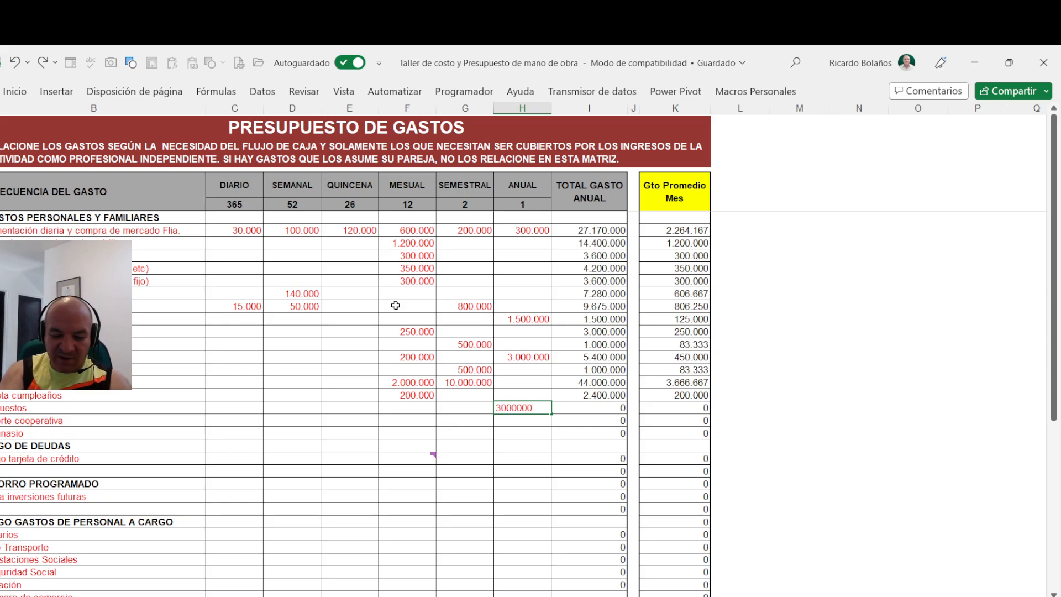
key(Return)
- Set the monthly expense to 150000 in the last row above the debt payments section, ending in "nasio"
key(Left)
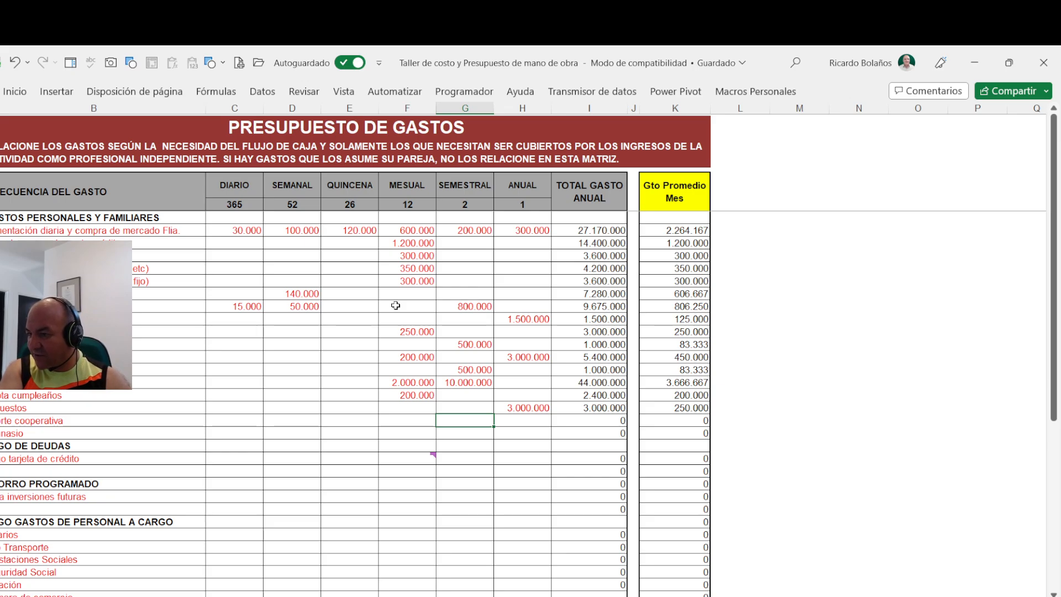
key(Down)
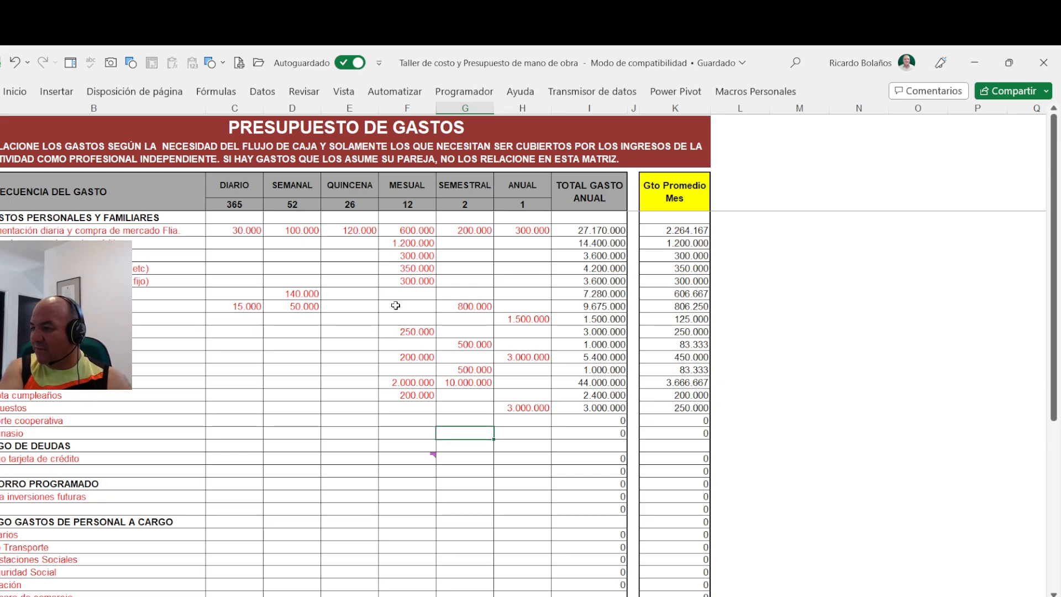
key(Left)
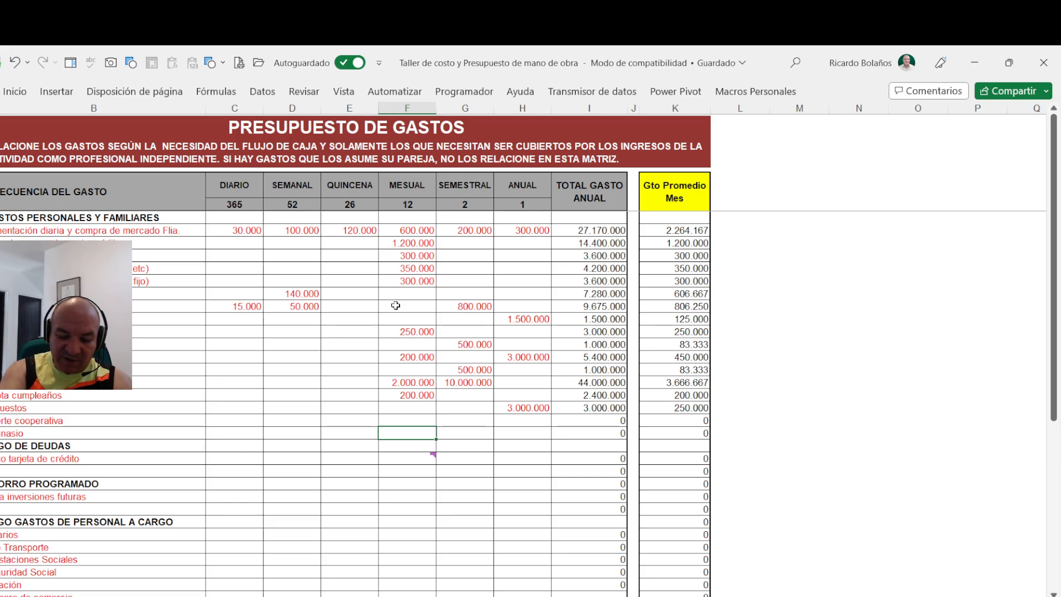
text(1500000)
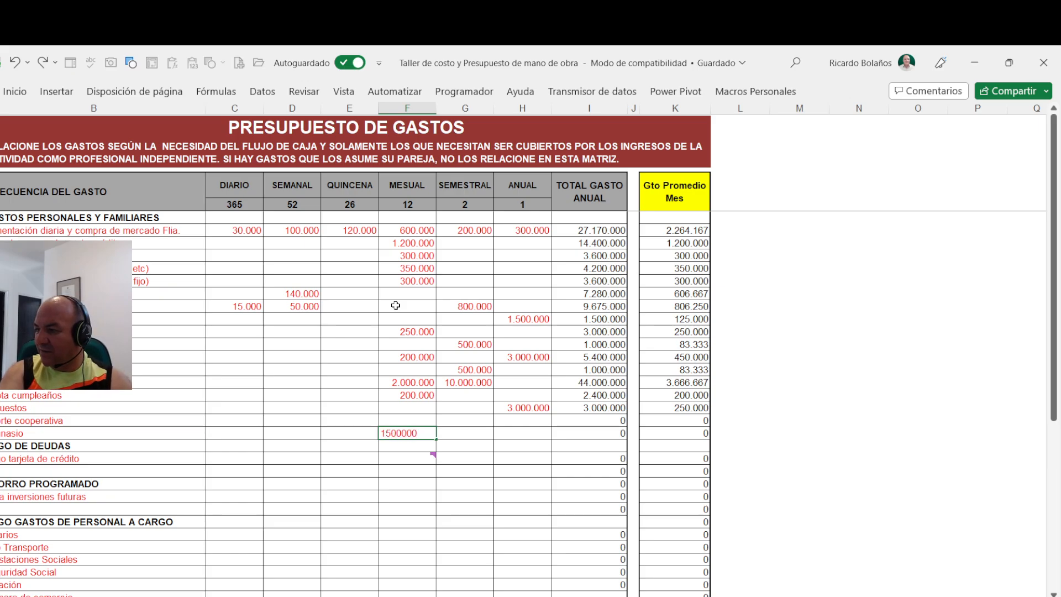
key(BackSpace)
key(Return)
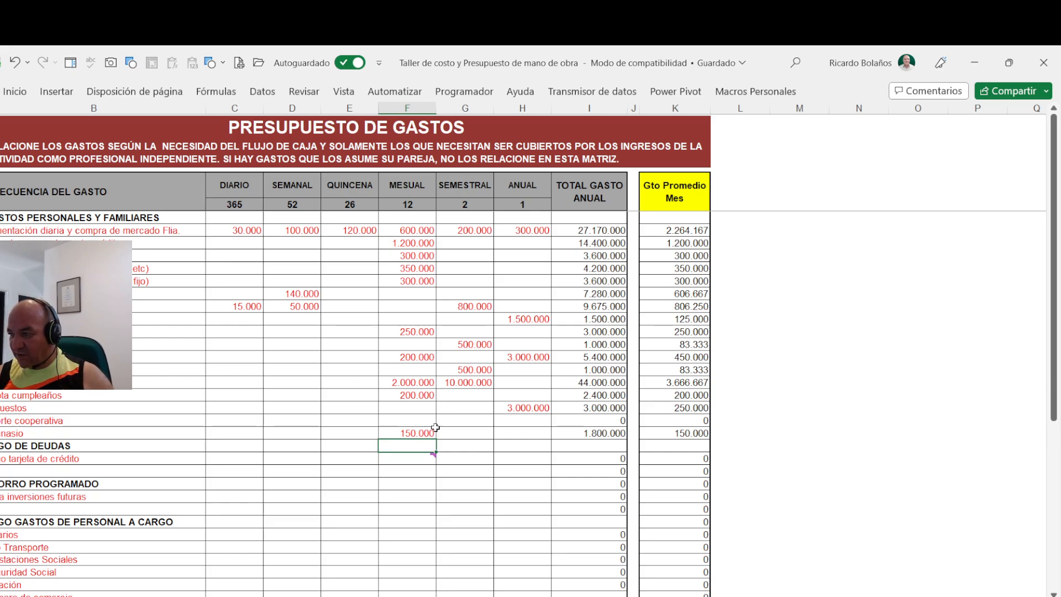
- Set the monthly expense to 1000000 in the "tarjeta de crédito" row of the debt payments section
mouse_move(424, 456)
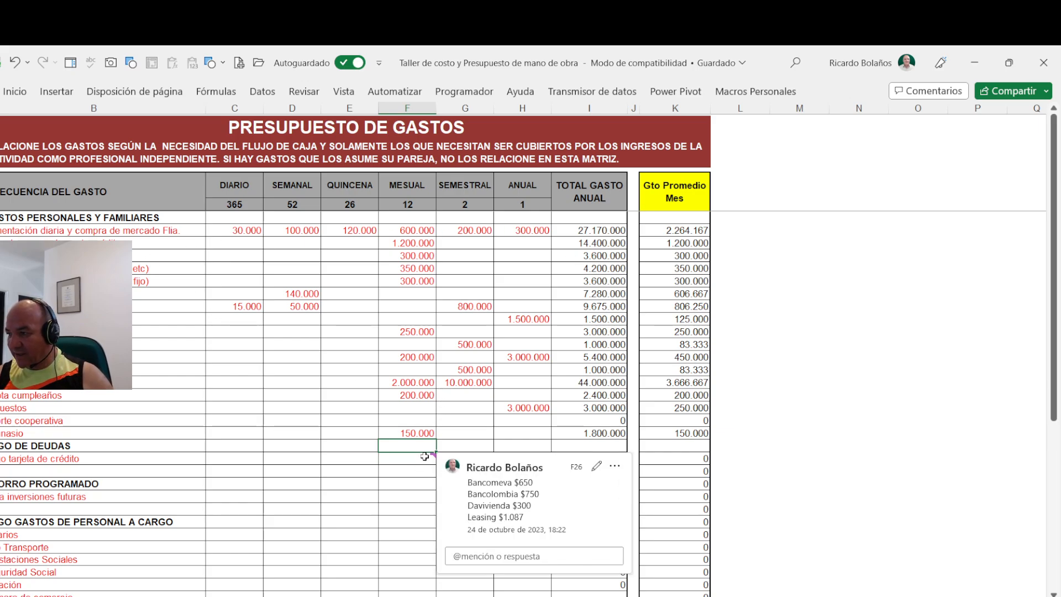
click(425, 456)
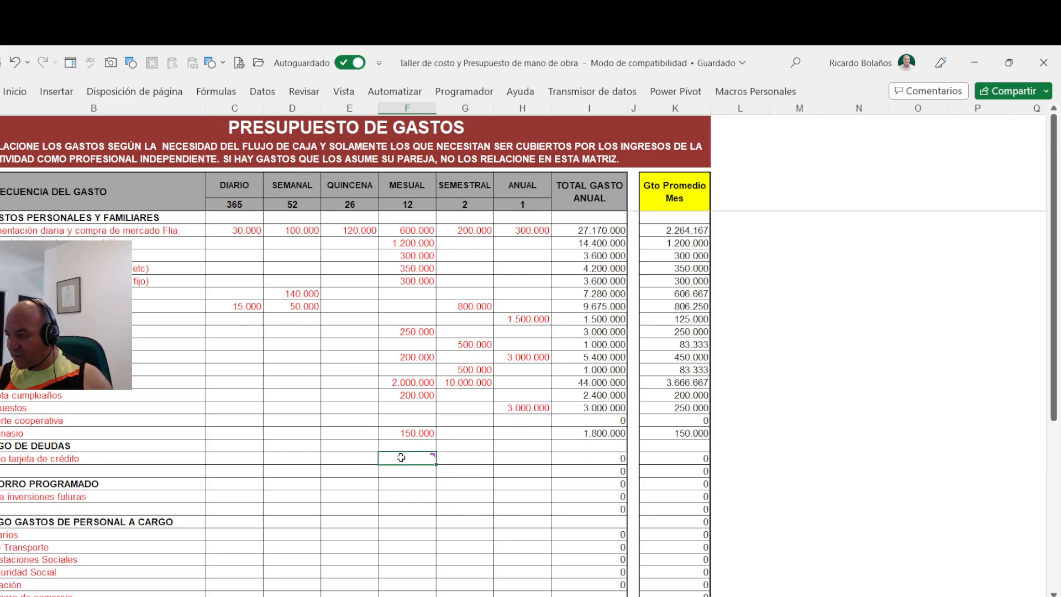
mouse_move(401, 457)
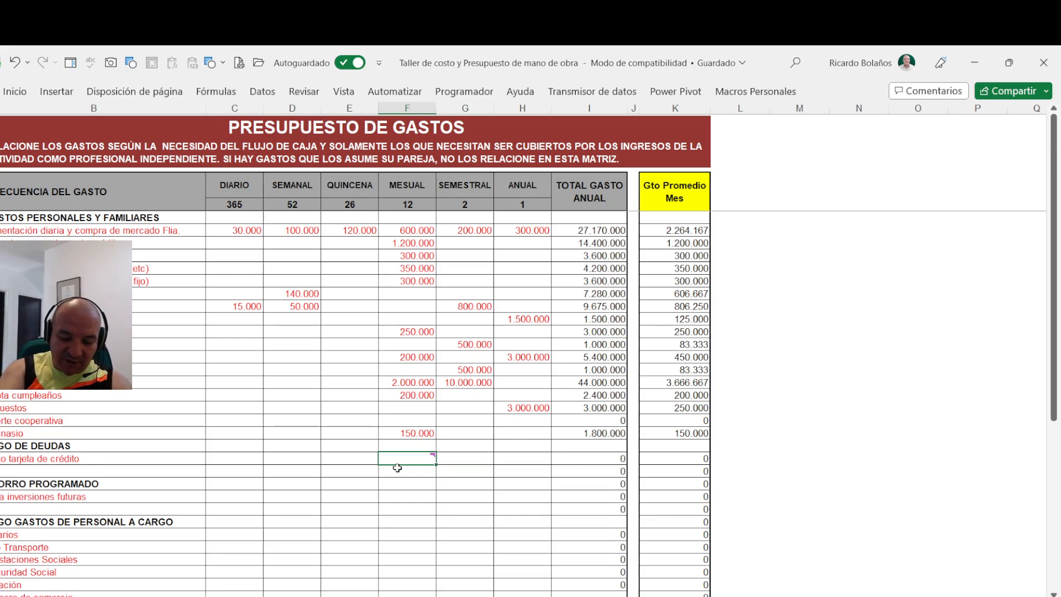
text(1000)
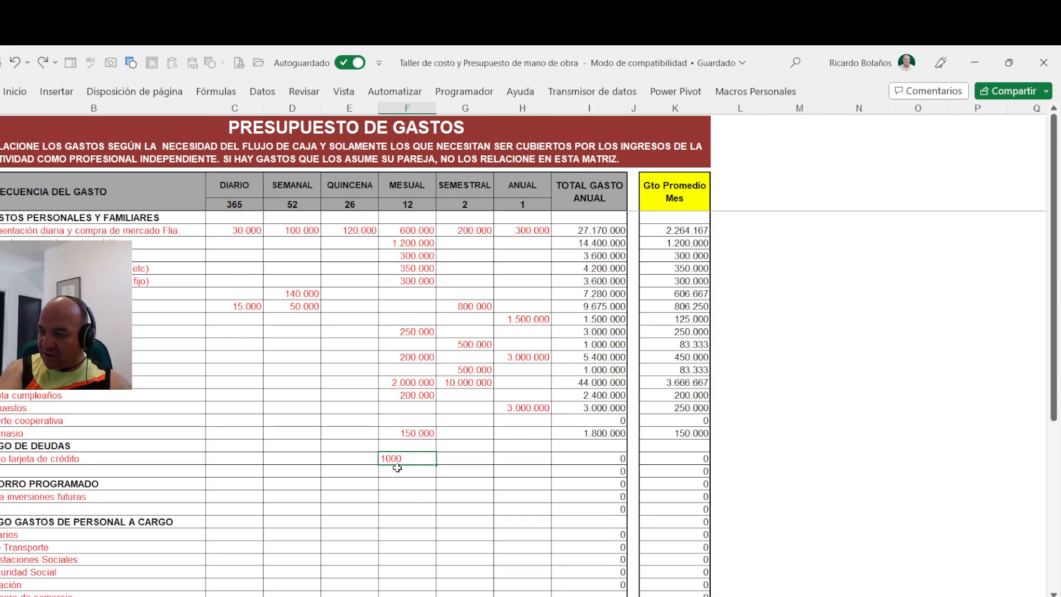
text(000)
key(Return)
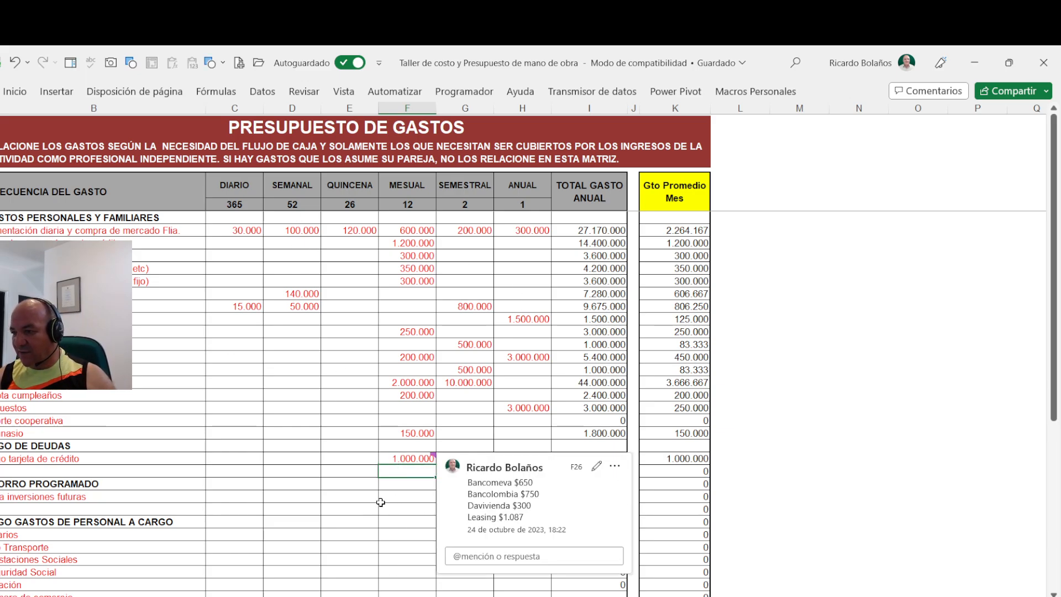
- Set the monthly amount to 300000 in the "inversiones futuras" row of the programmed savings section
scroll(382, 503, down, 2)
click(307, 436)
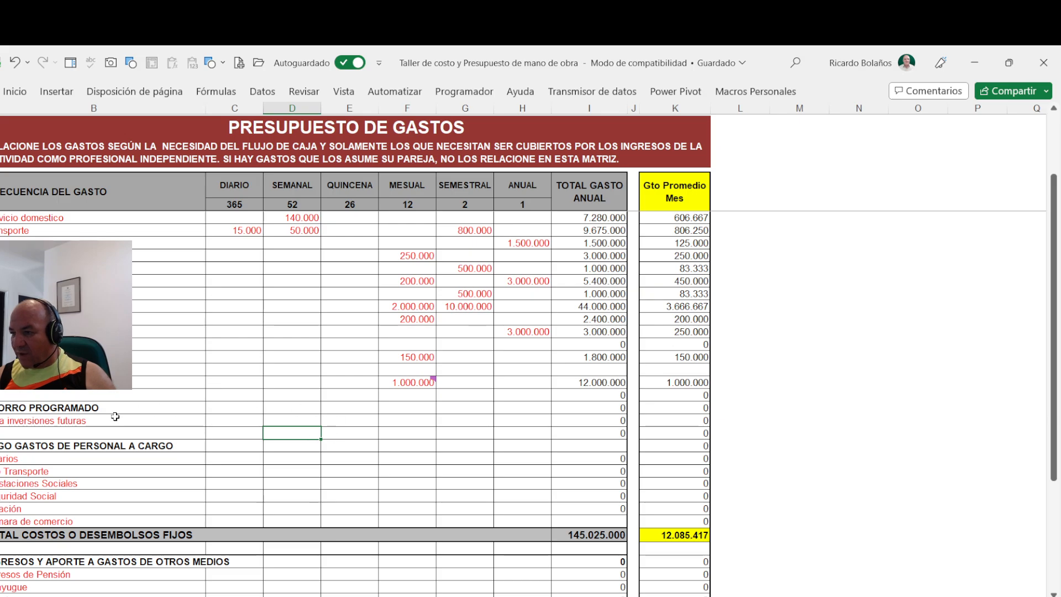
click(292, 421)
click(358, 422)
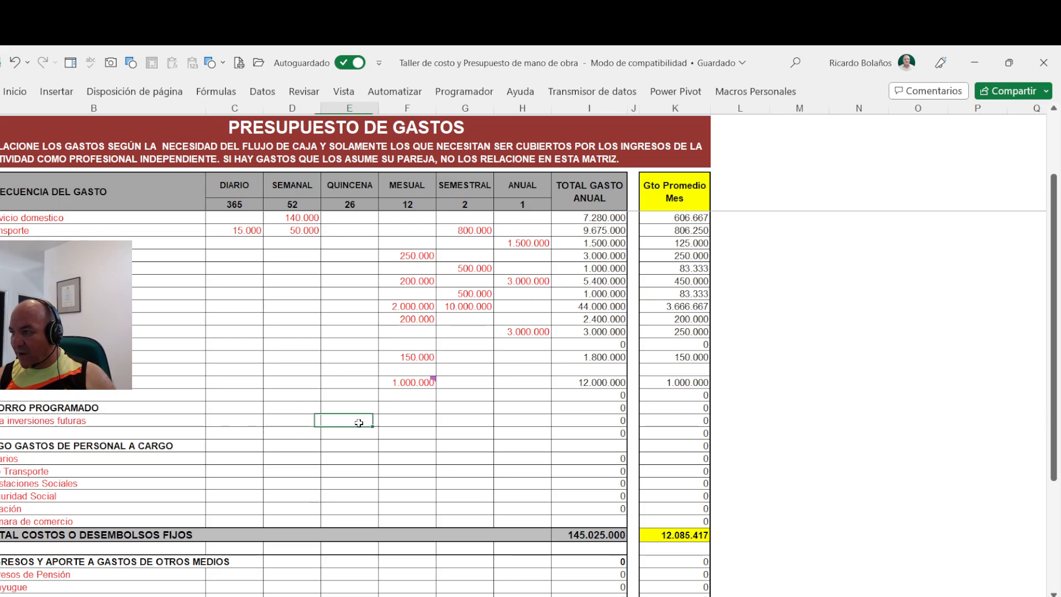
click(409, 421)
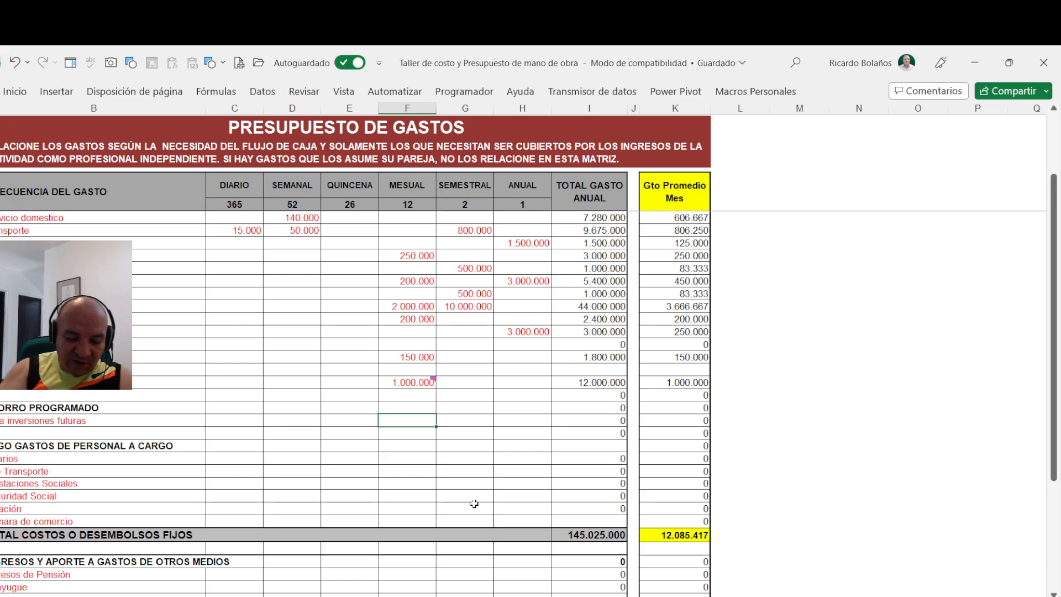
text(300)
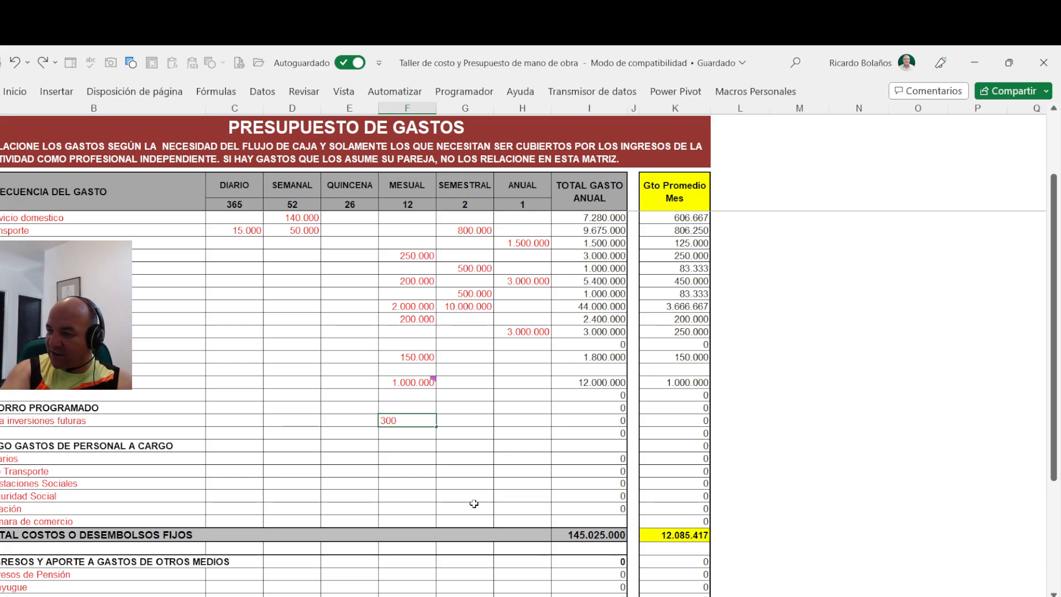
text(000)
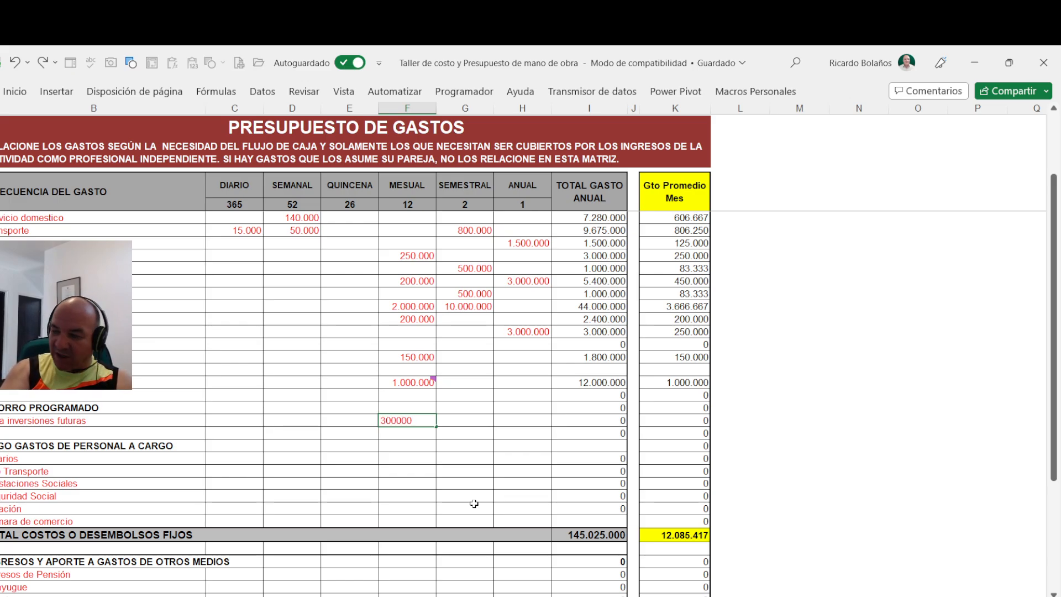
key(Return)
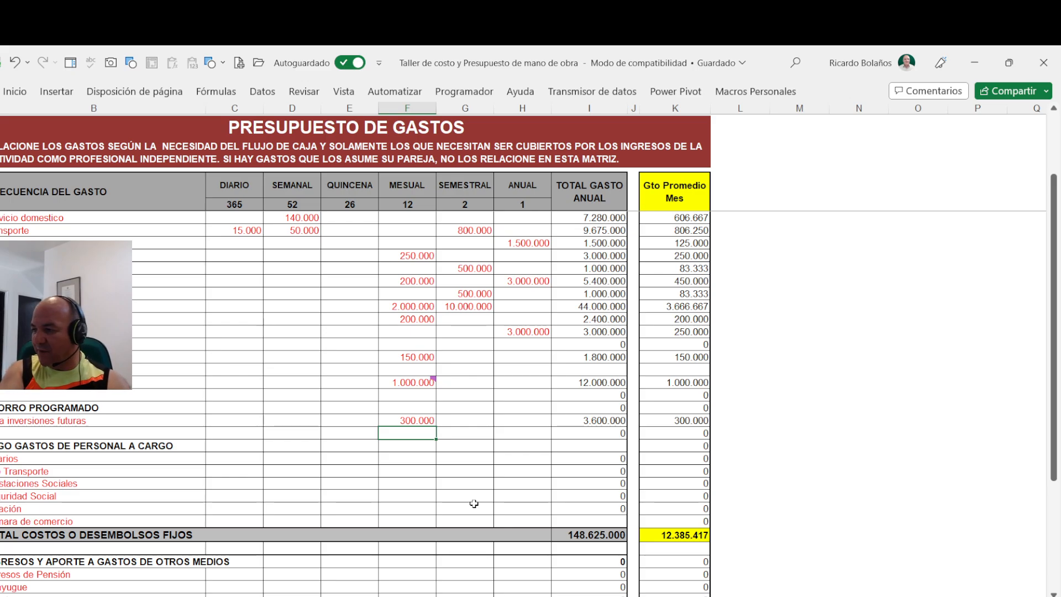
- In the "GASTOS DE PERSONAL A CARGO" section, set the monthly amounts to 700000 in the first row and 80000 in the "Transporte" row
key(Down)
key(Down)
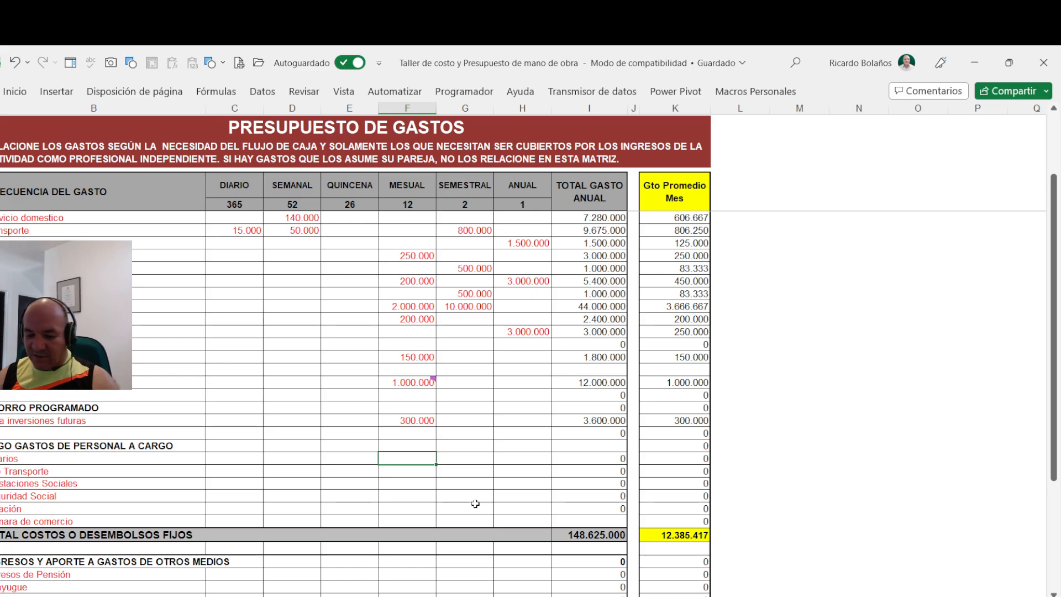
key(Down)
key(Down)
key(Down)
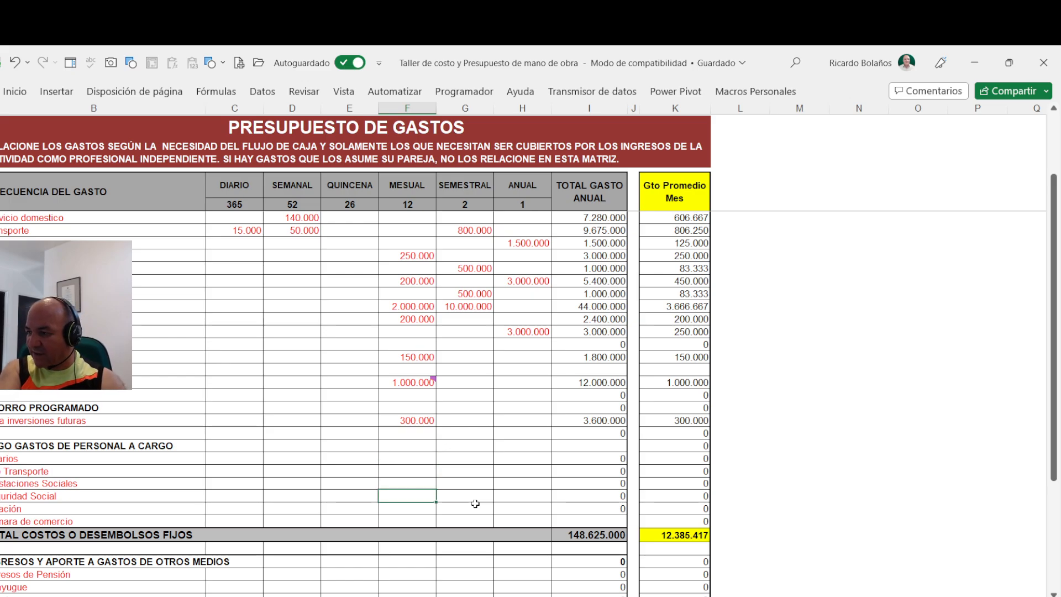
key(Up)
key(Up)
key(Up)
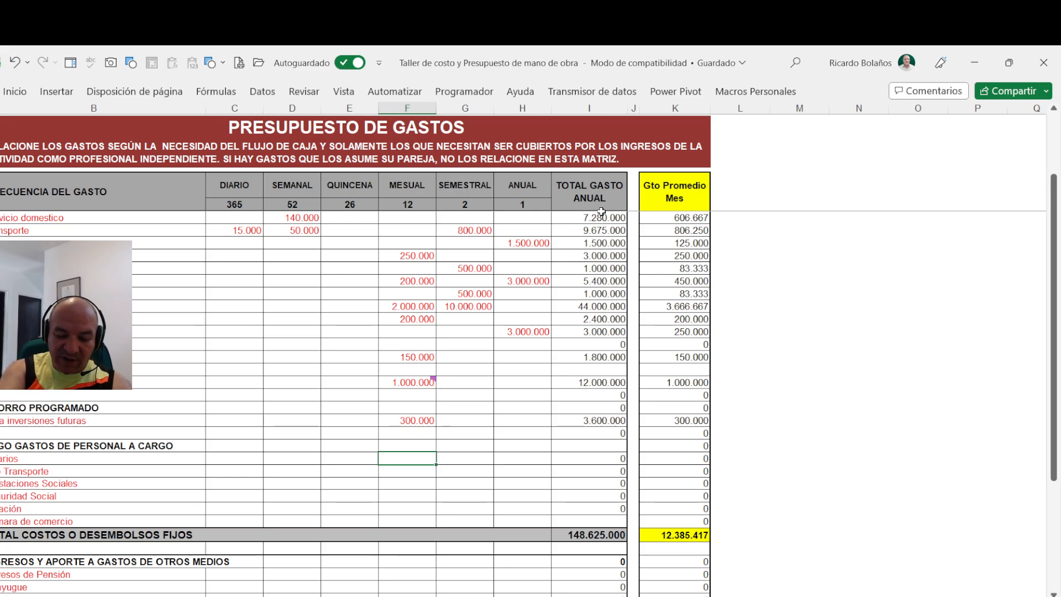
text(7000)
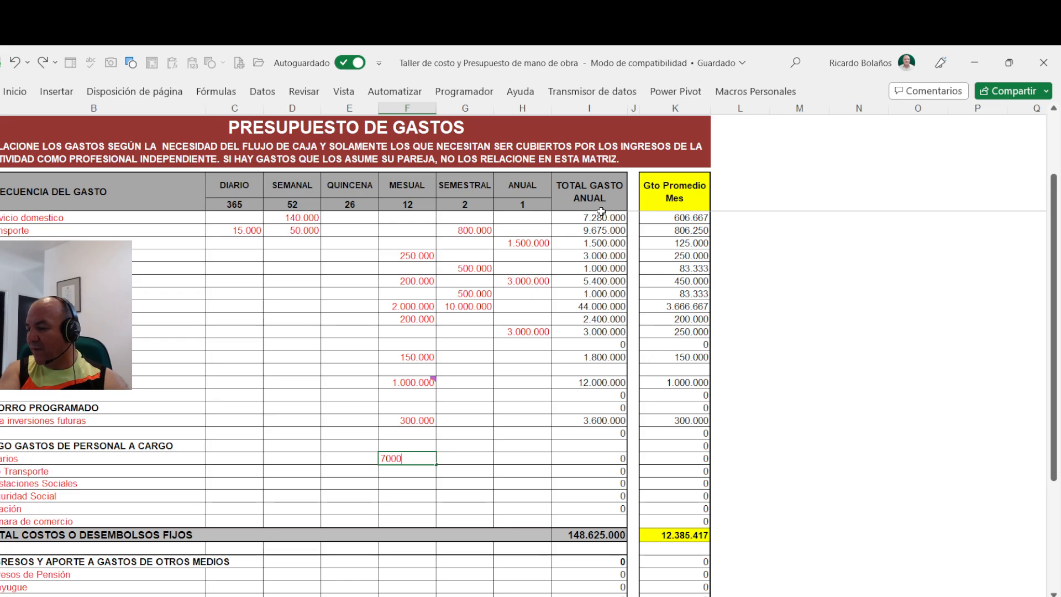
text(00)
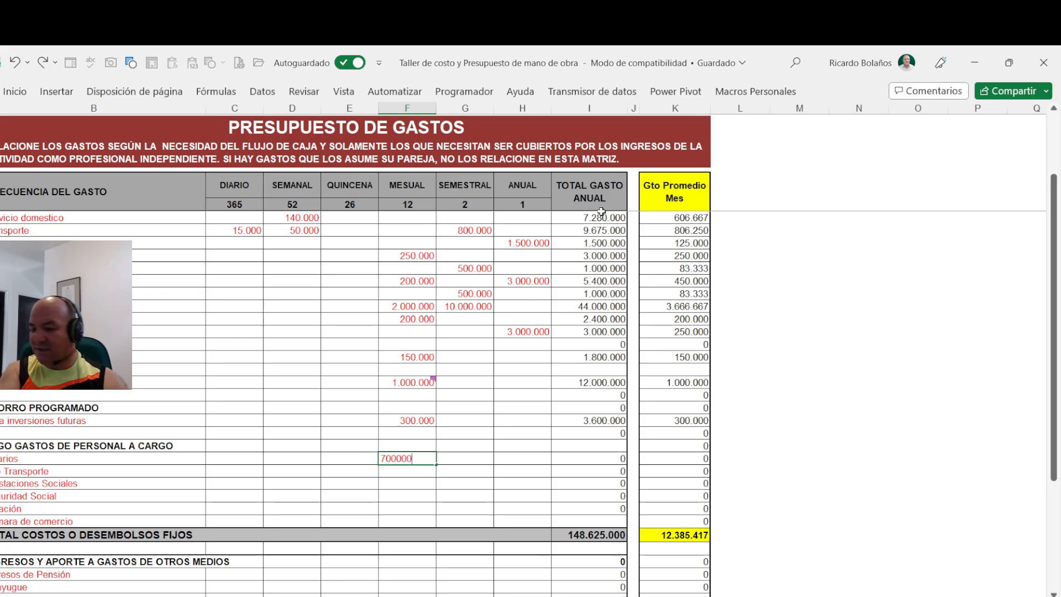
key(Return)
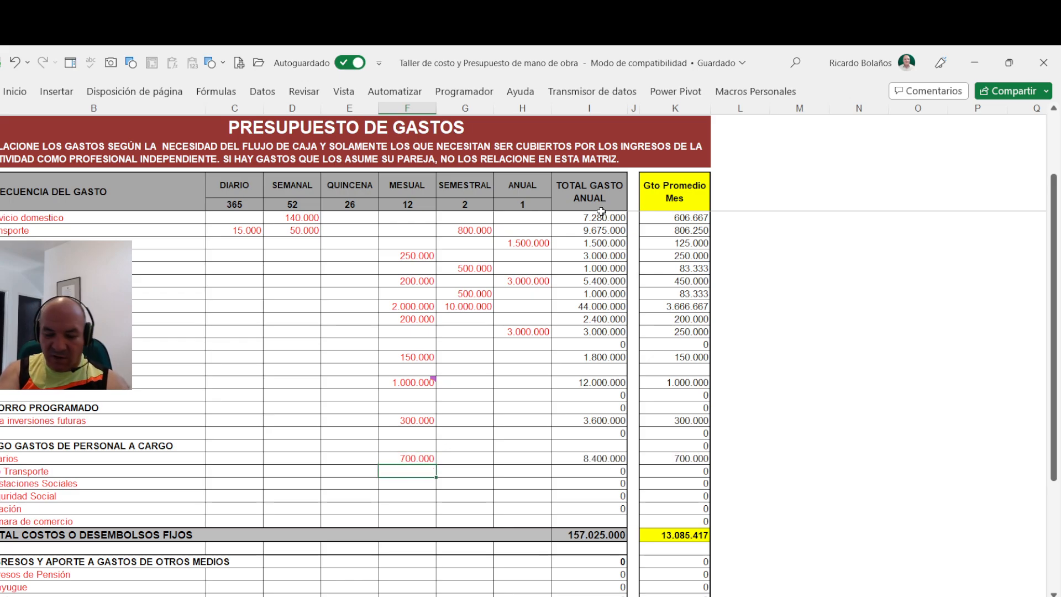
text(80000)
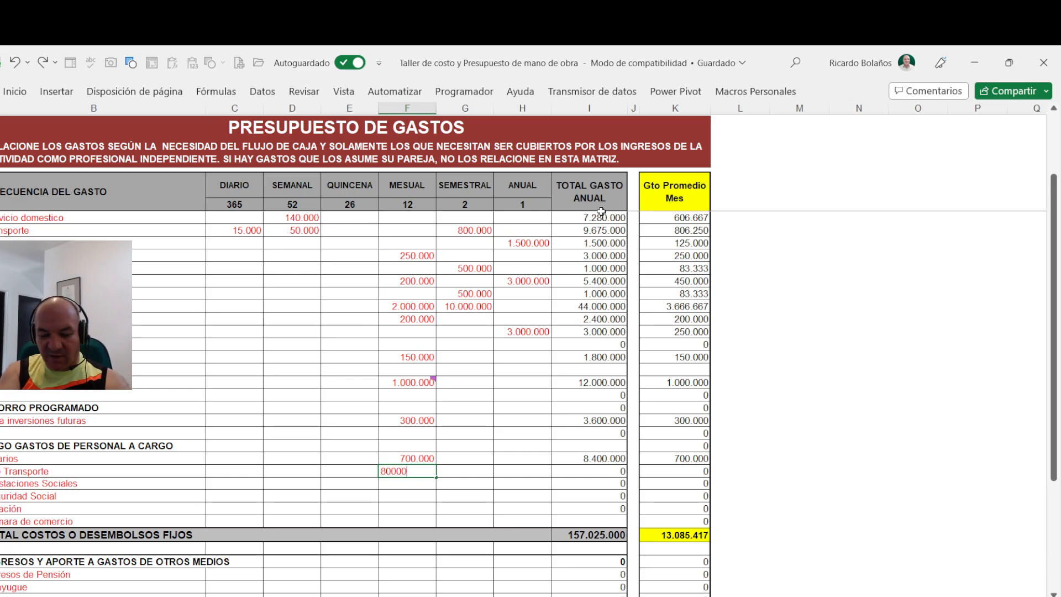
key(Return)
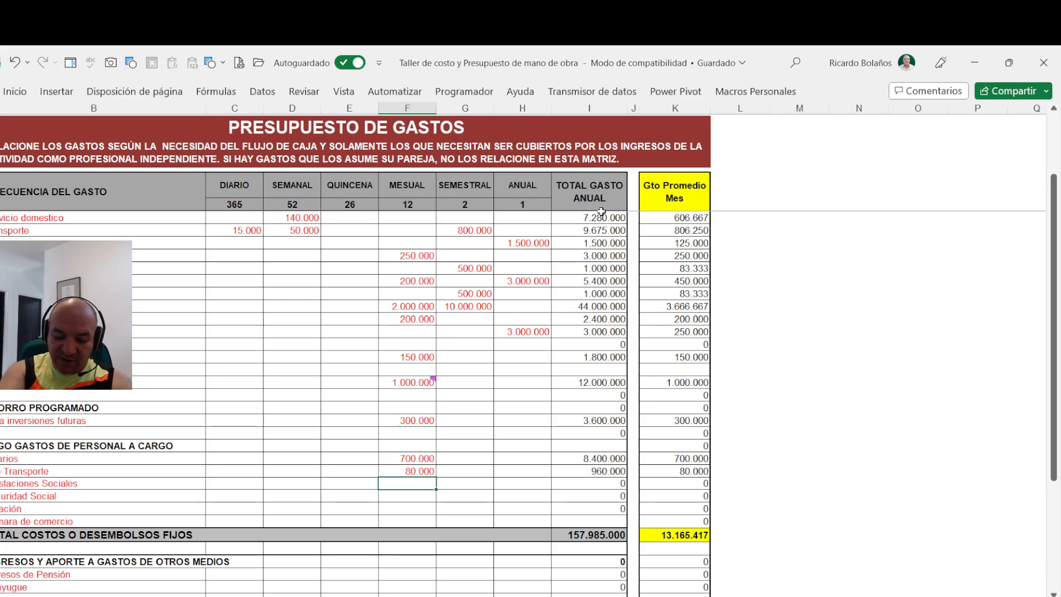
text(350)
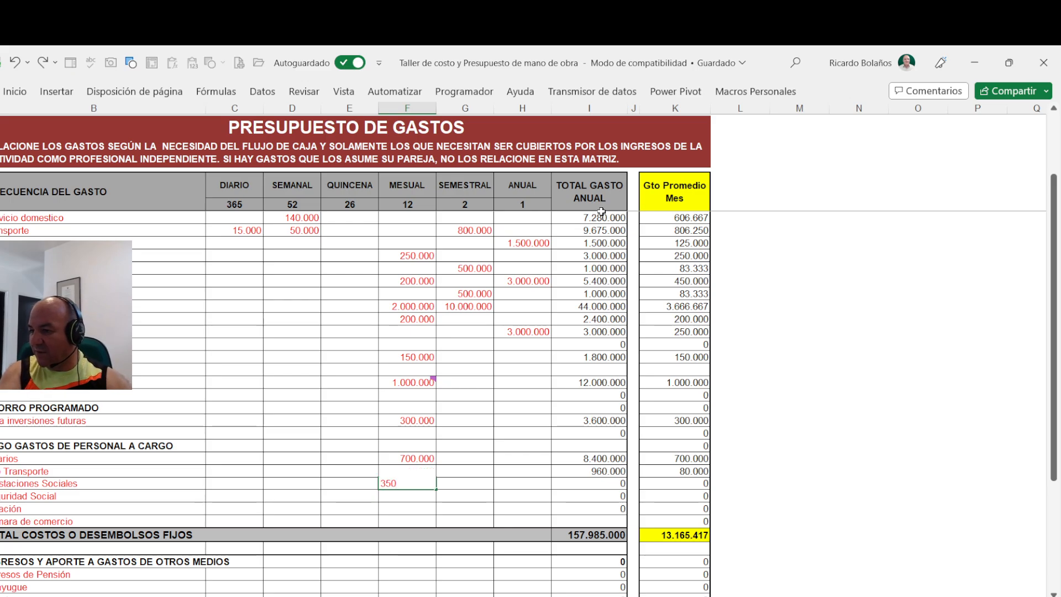
key(Escape)
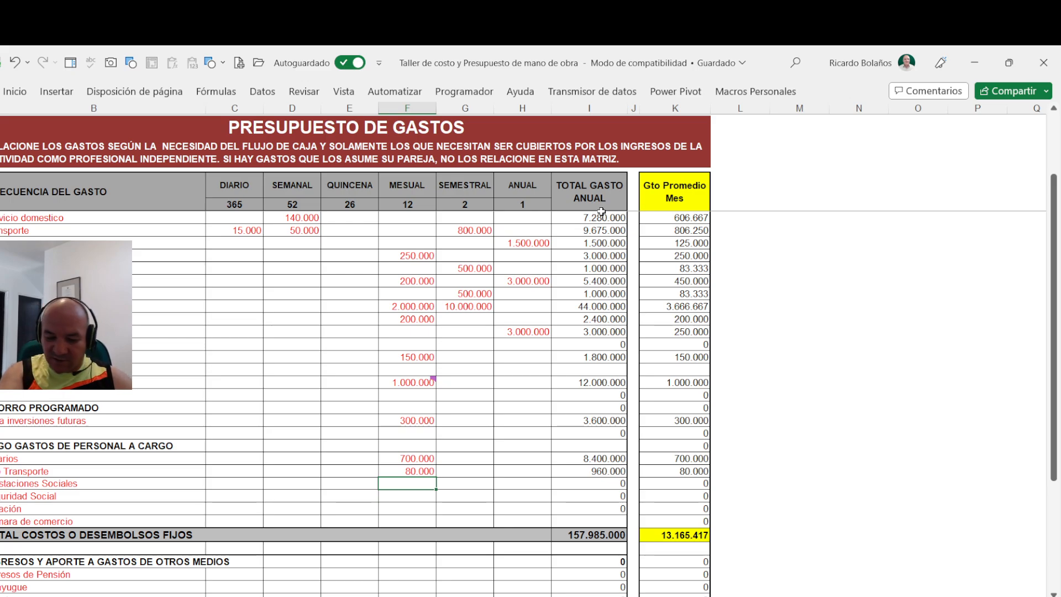
text(350000)
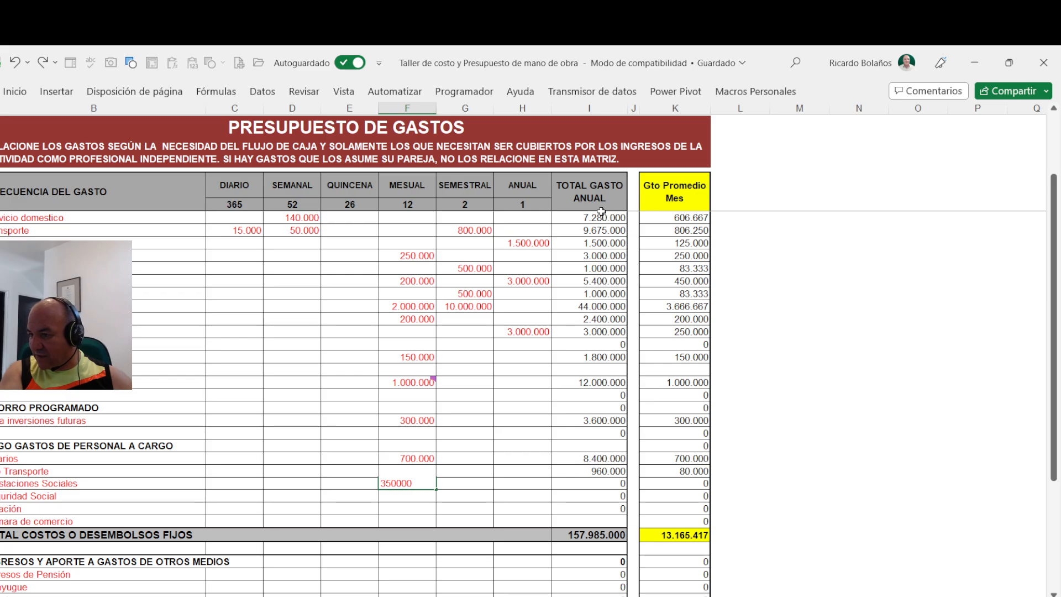
key(Escape)
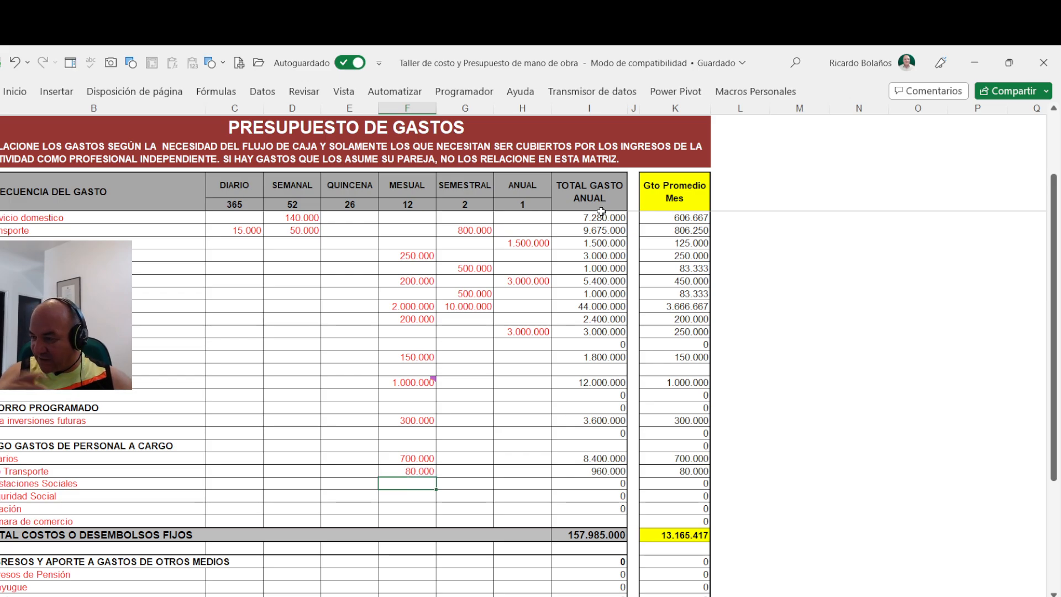
- In the staff expenses section, set the monthly amounts to 150000 for "Prestaciones Sociales" and 350000 for "Seguridad Social"
text(15)
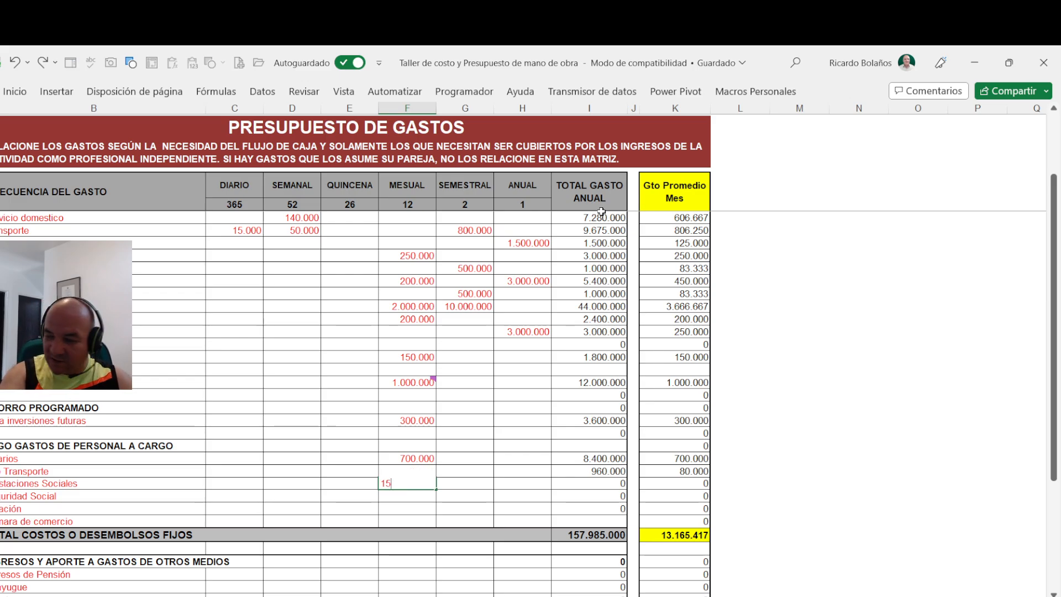
text(0.000000)
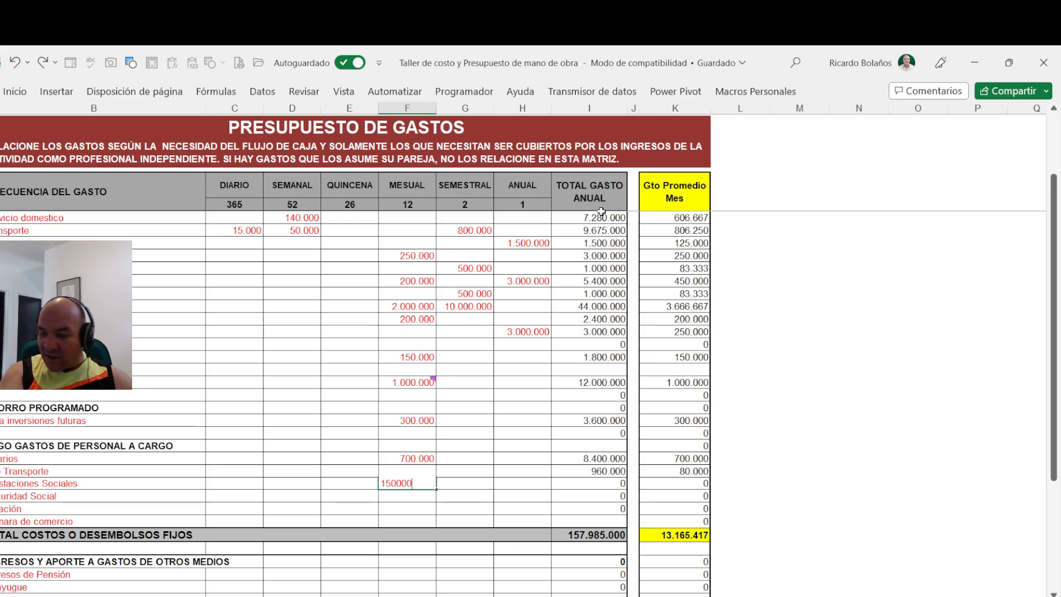
key(Return)
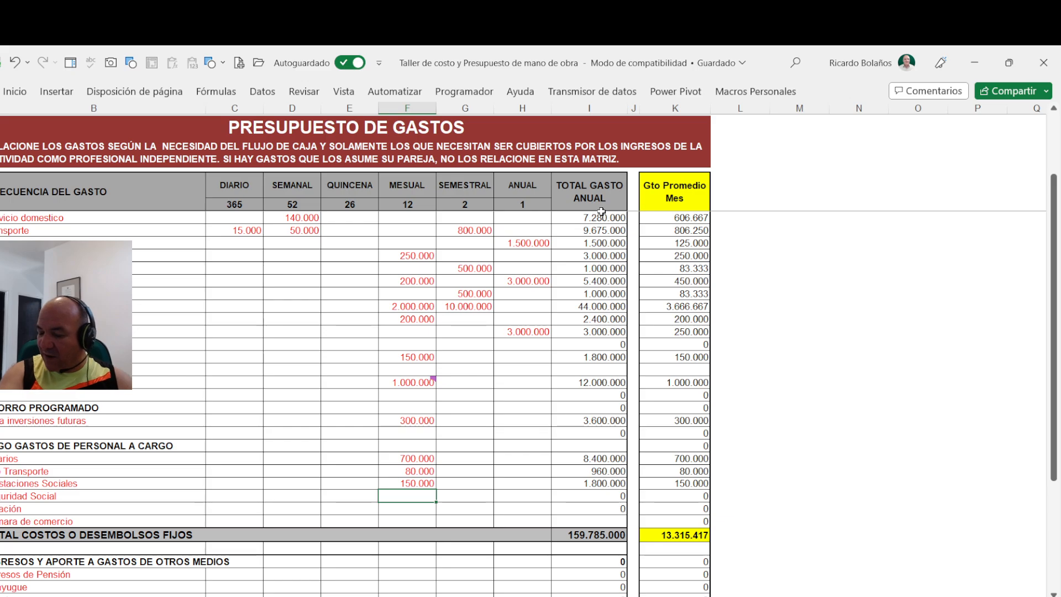
text(350000)
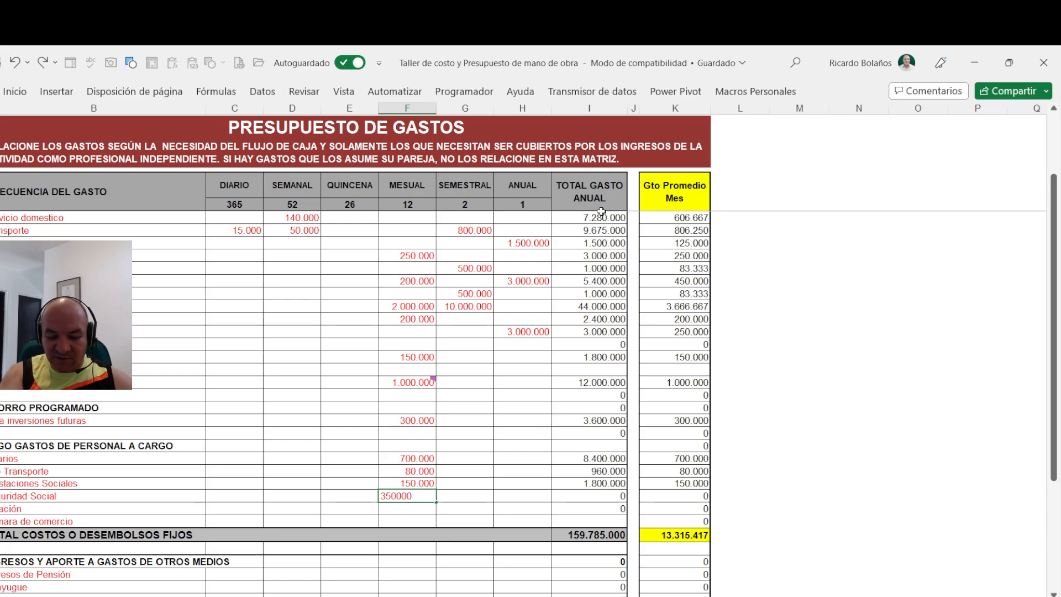
key(Return)
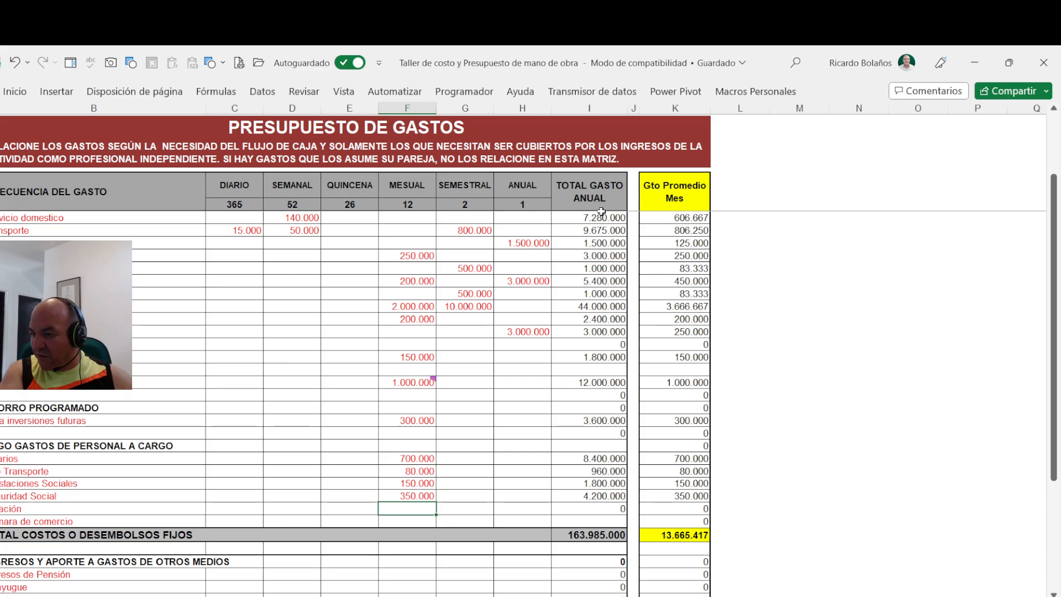
key(Return)
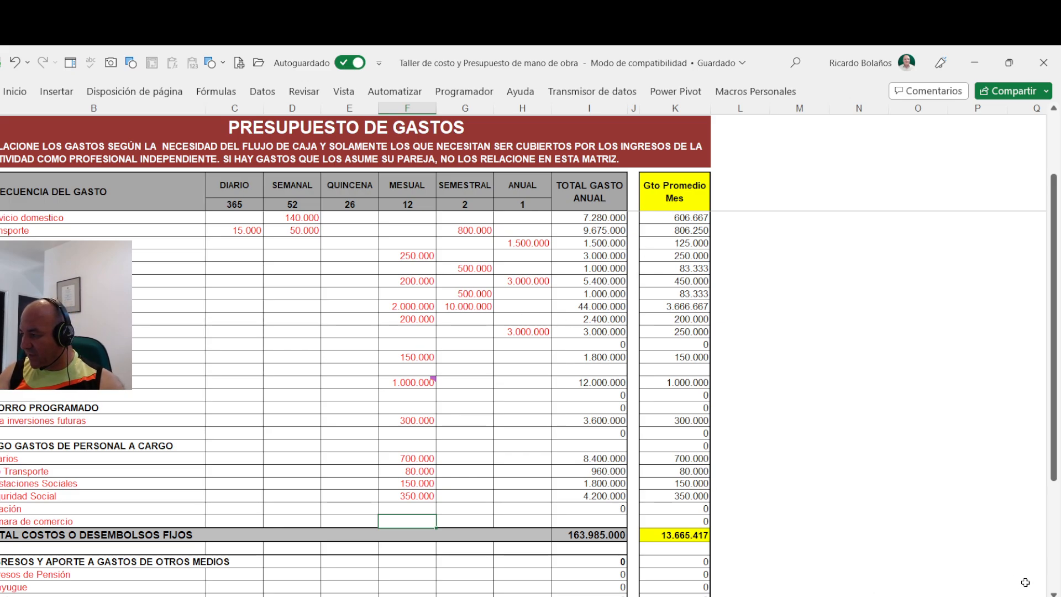
- In the income section for other sources, set the monthly amount to 1700000 in the rental income row ending in "endos"
scroll(455, 570, down, 4)
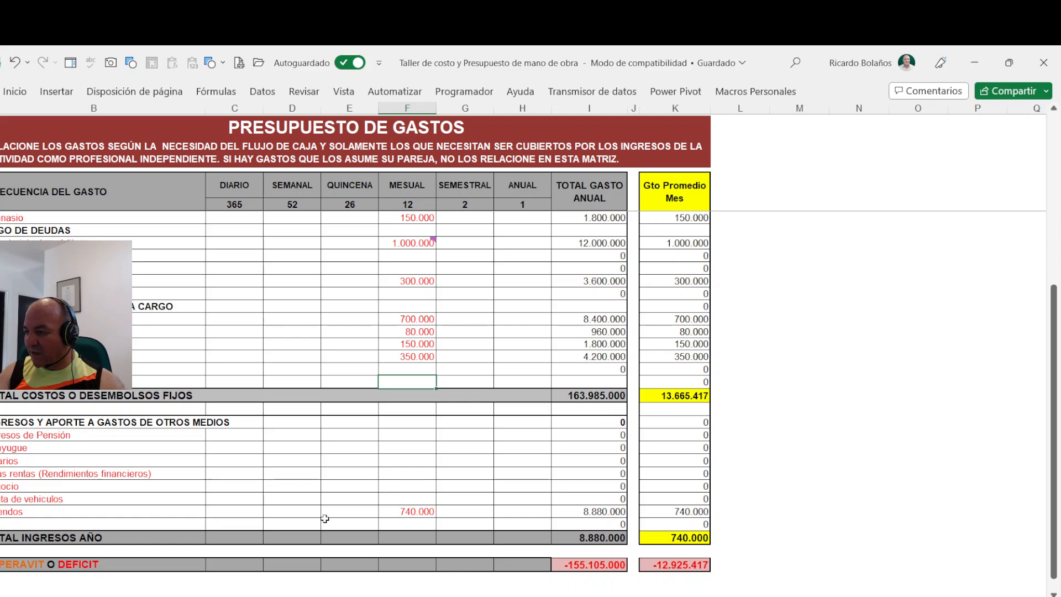
click(406, 511)
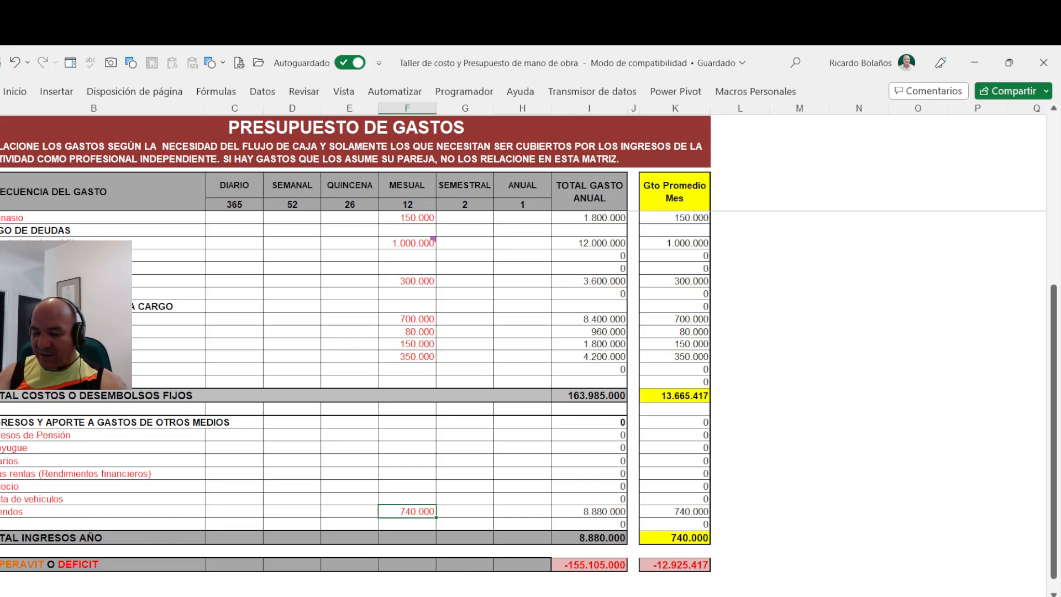
mouse_move(365, 596)
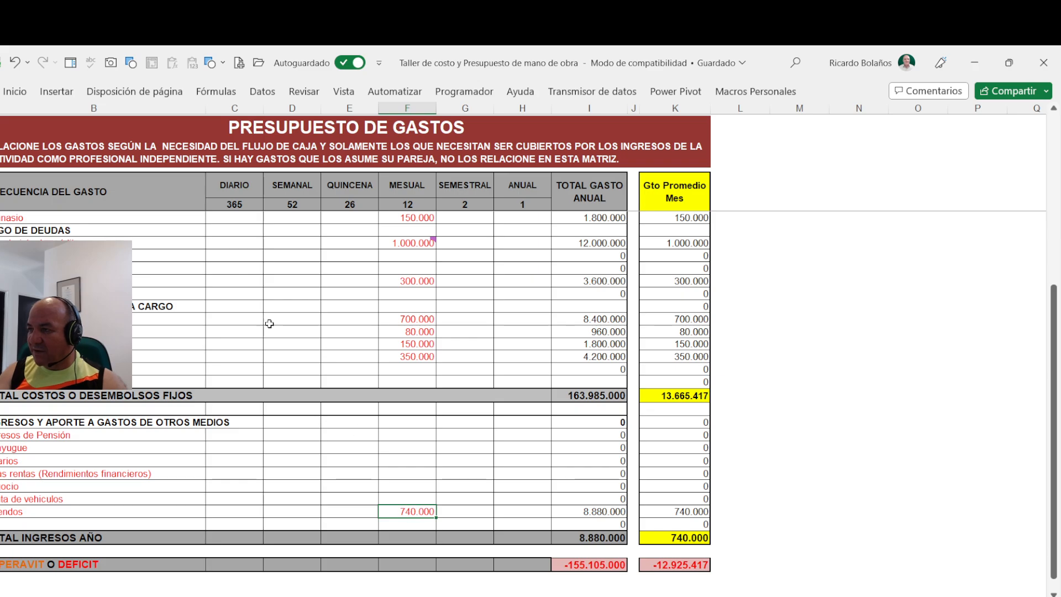
double_click(411, 510)
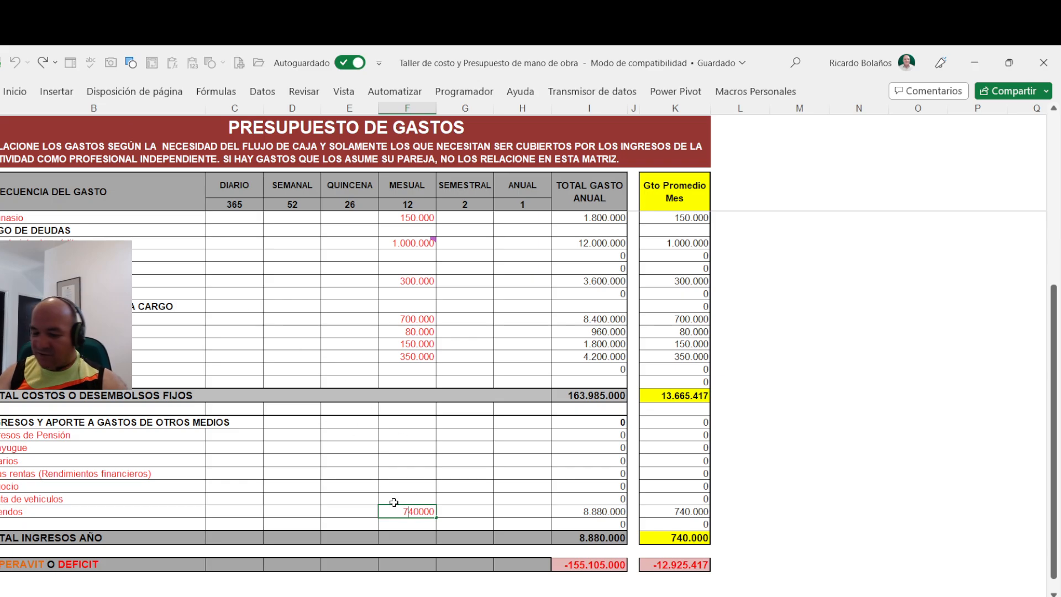
key(BackSpace)
key(Delete)
key(Delete)
key(Delete)
key(Delete)
key(Delete)
text(1.700.)
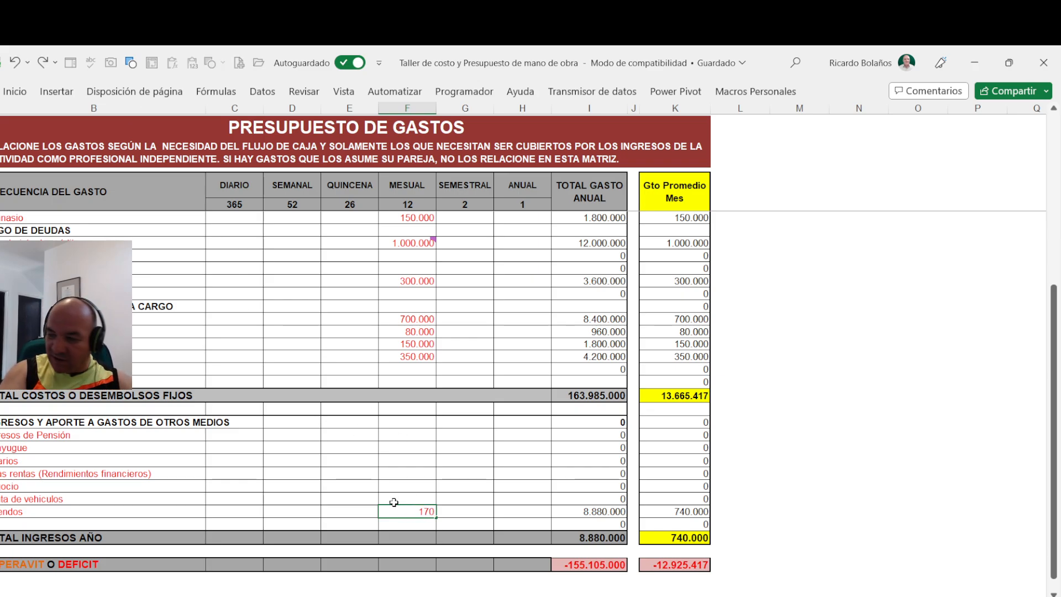
text(0000)
click(393, 502)
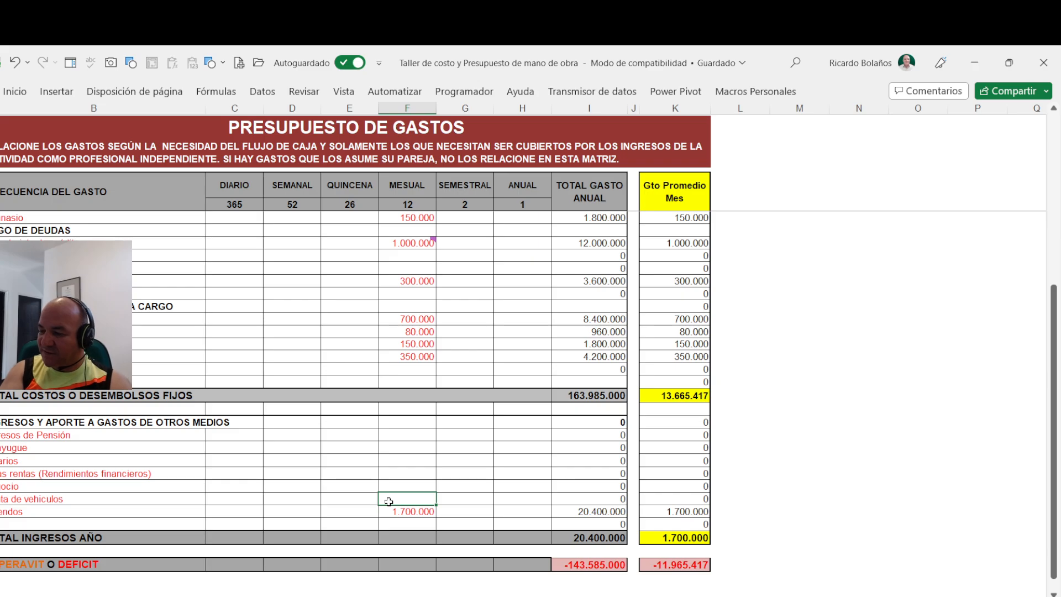
- Set the daily income to 50000 in the row ending in "ta de vehiculos", directly above the rental income row
key(Left)
key(Left)
key(Left)
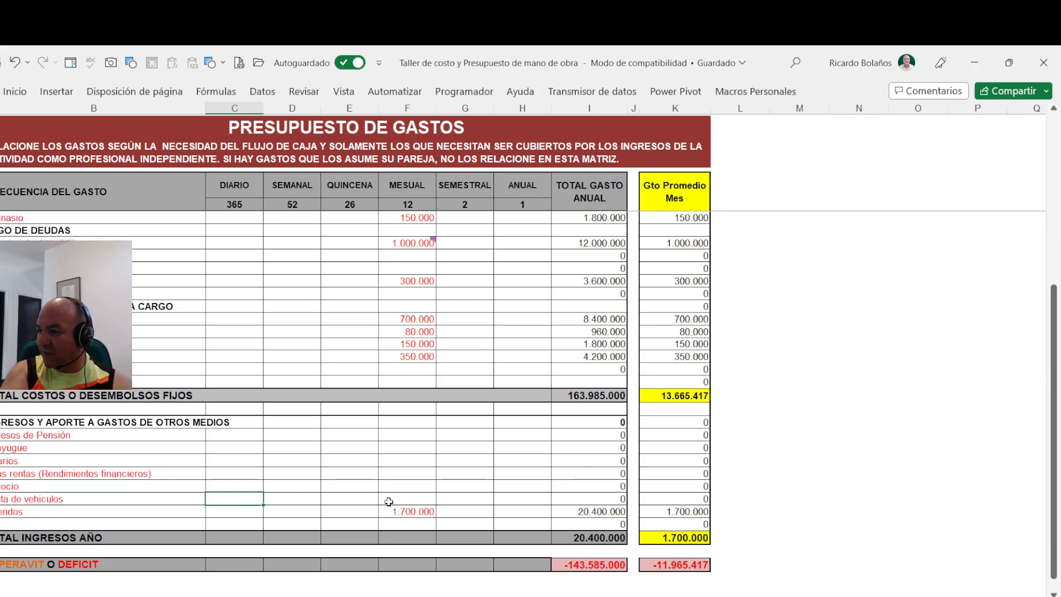
text(50000)
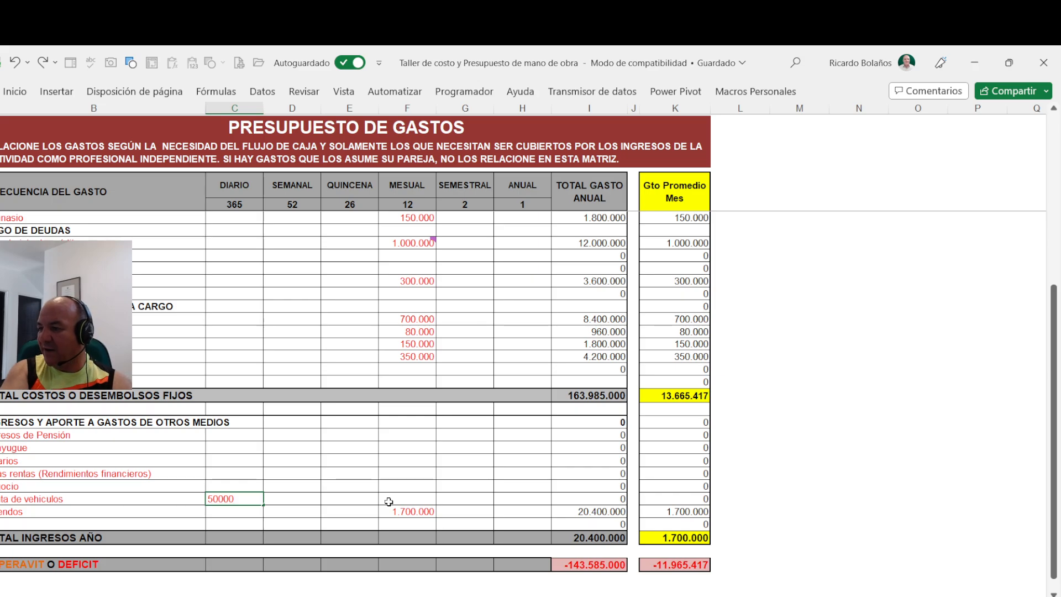
key(Up)
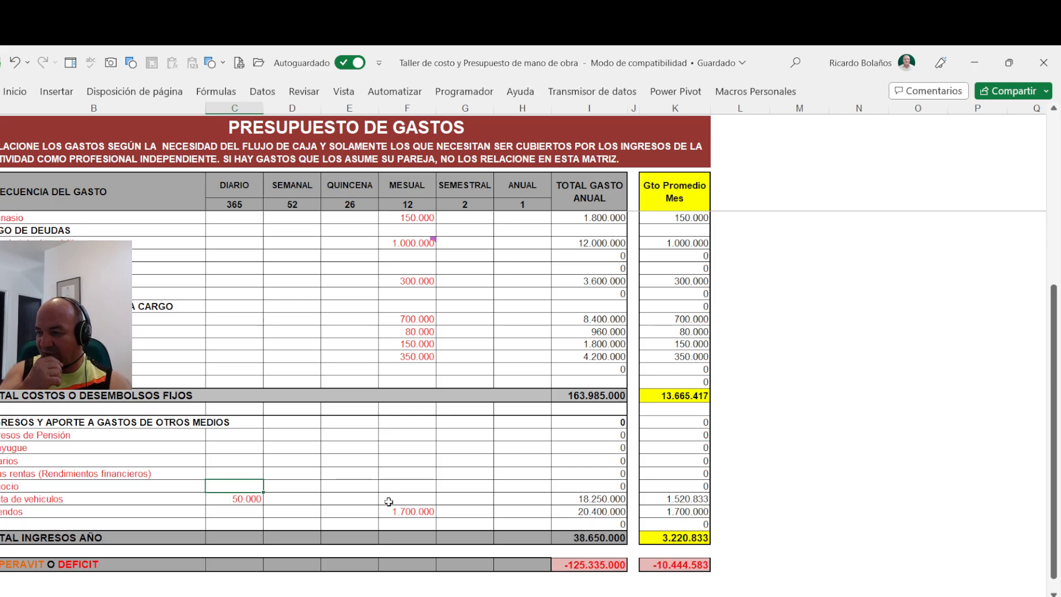
- Set the monthly income to 1500000 in the spouse row ending in "yugue", below the pension income row
key(Up)
key(Up)
key(Up)
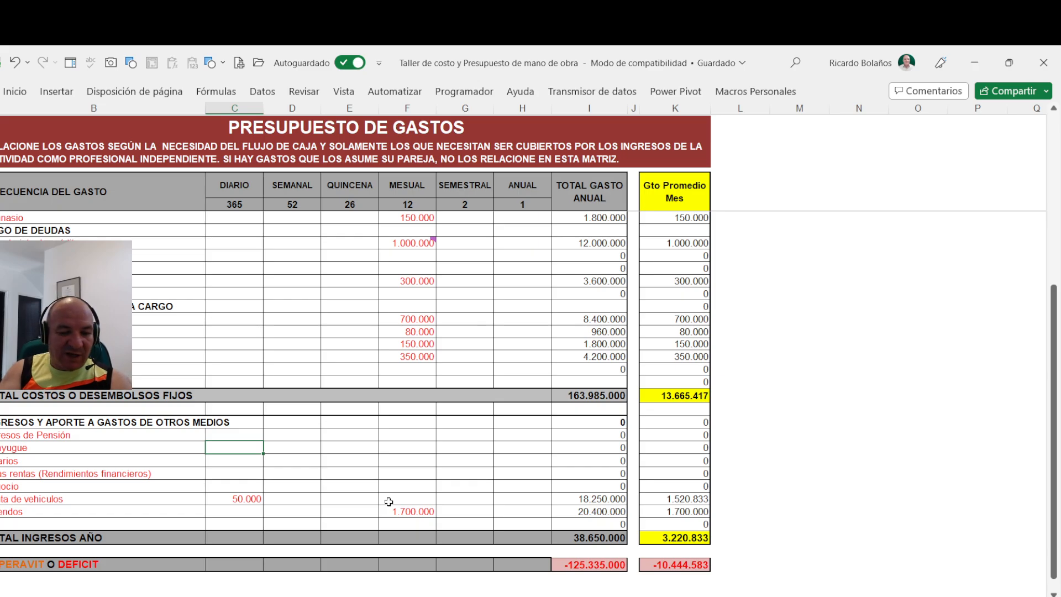
key(Right)
key(Right)
key(Right)
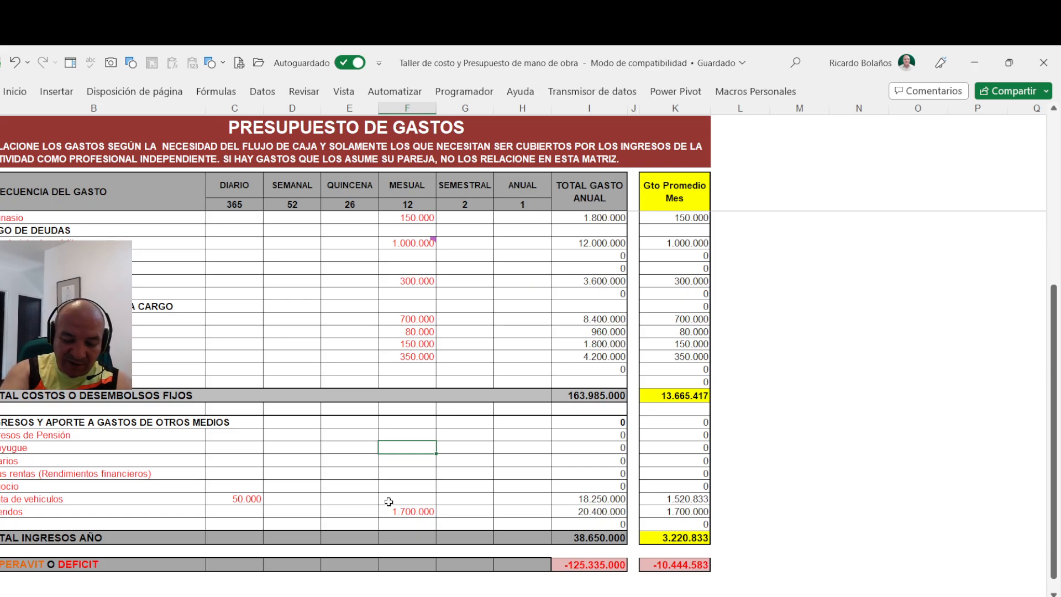
text(1500)
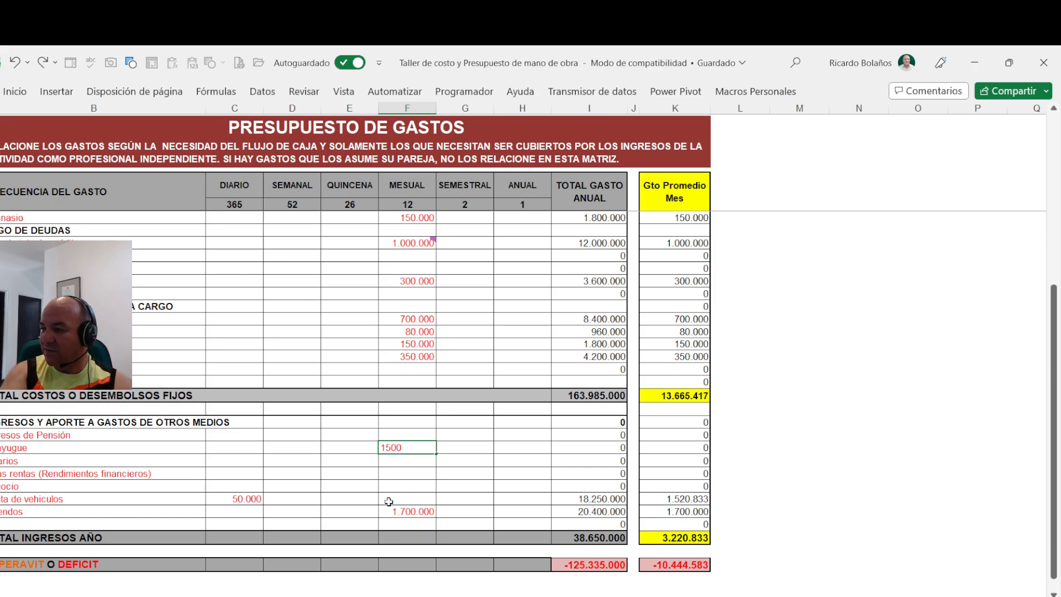
text(000)
key(Return)
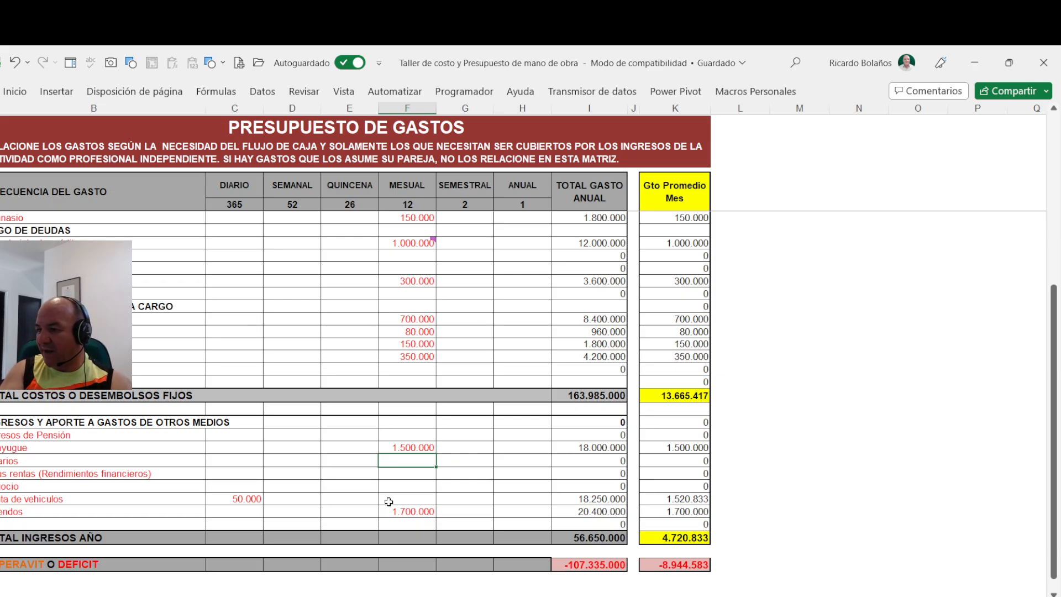
key(Up)
key(Up)
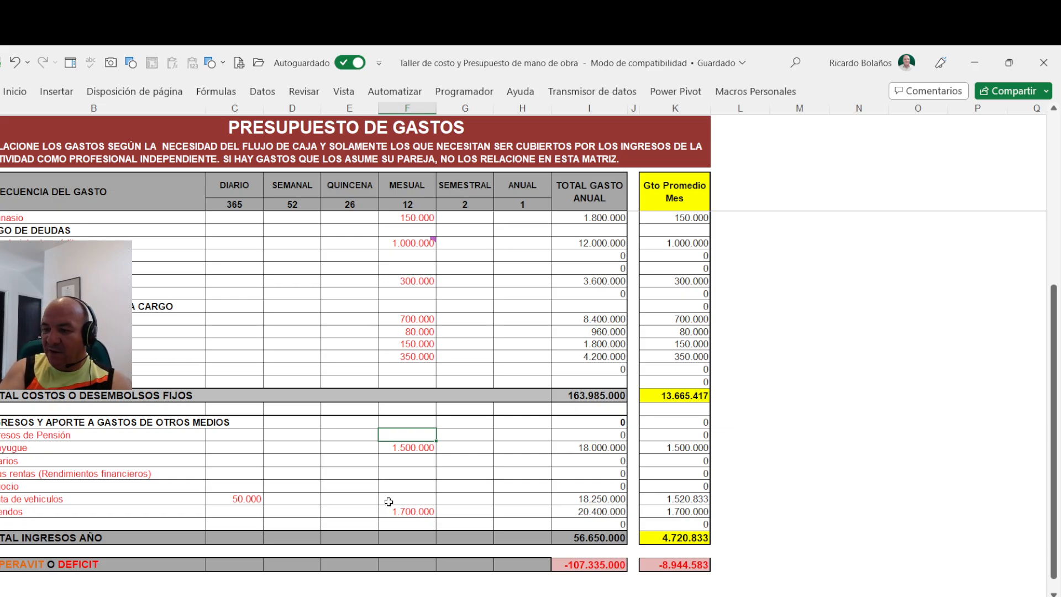
key(Down)
key(Down)
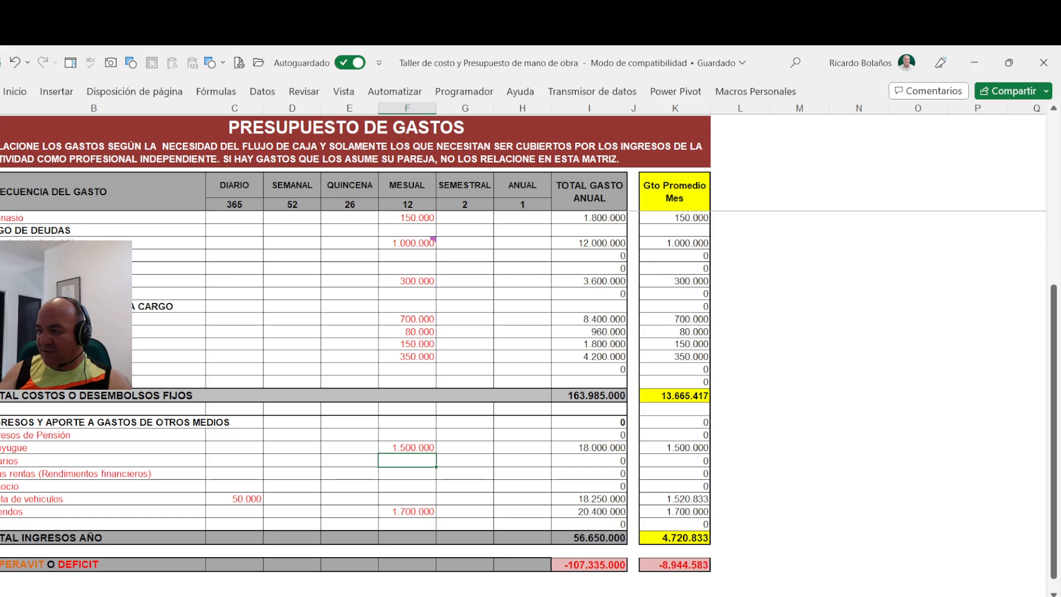
- Compare the budget's average monthly surplus or deficit with the monthly average cost in the "CALCULO VALOR HORA" section of the next sheet
click(698, 563)
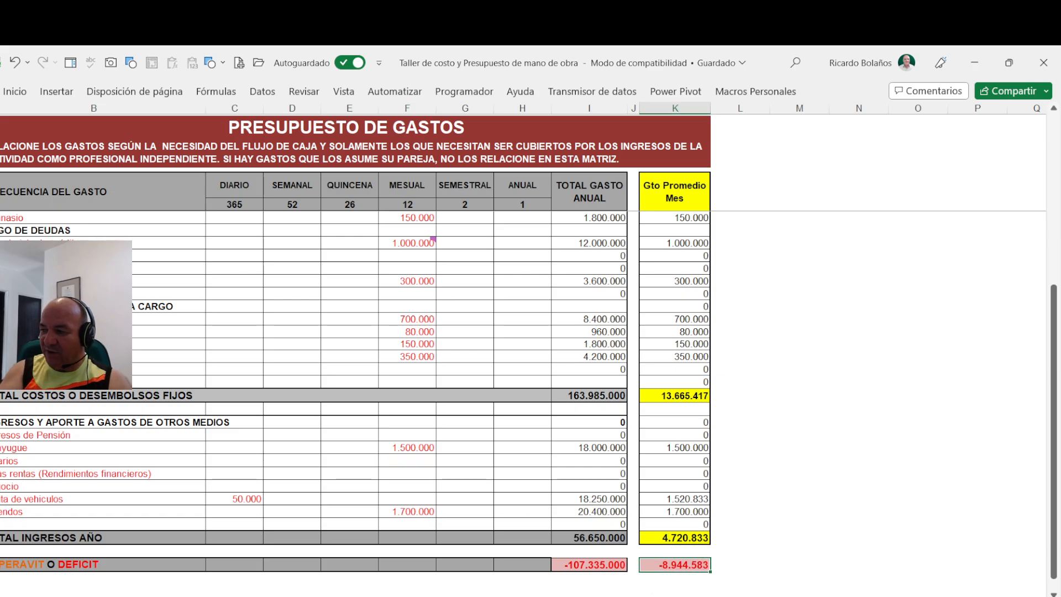
mouse_move(258, 596)
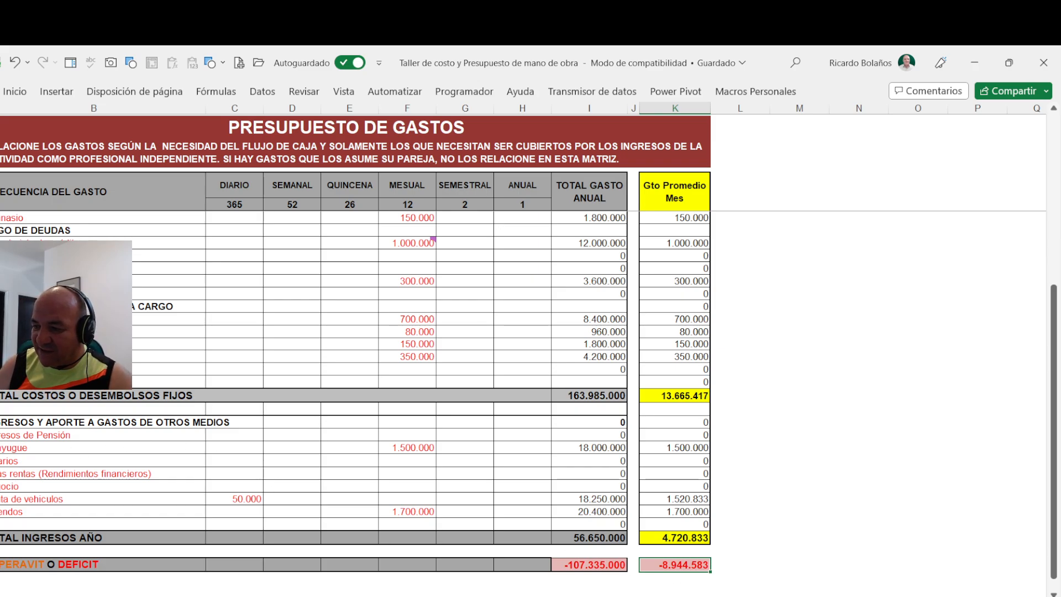
key(ctrl+Page_Down)
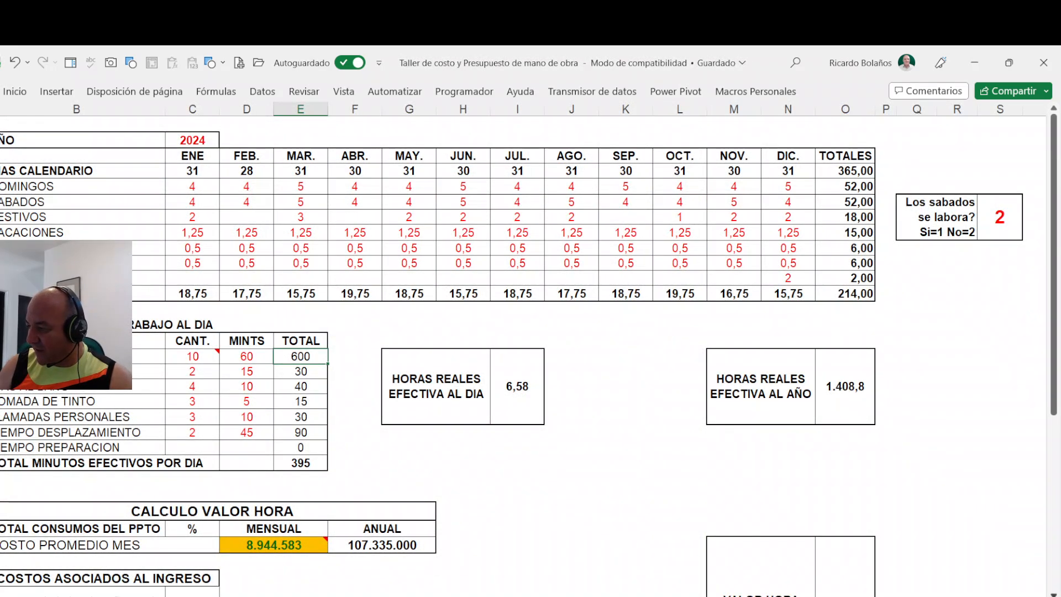
scroll(507, 443, down, 3)
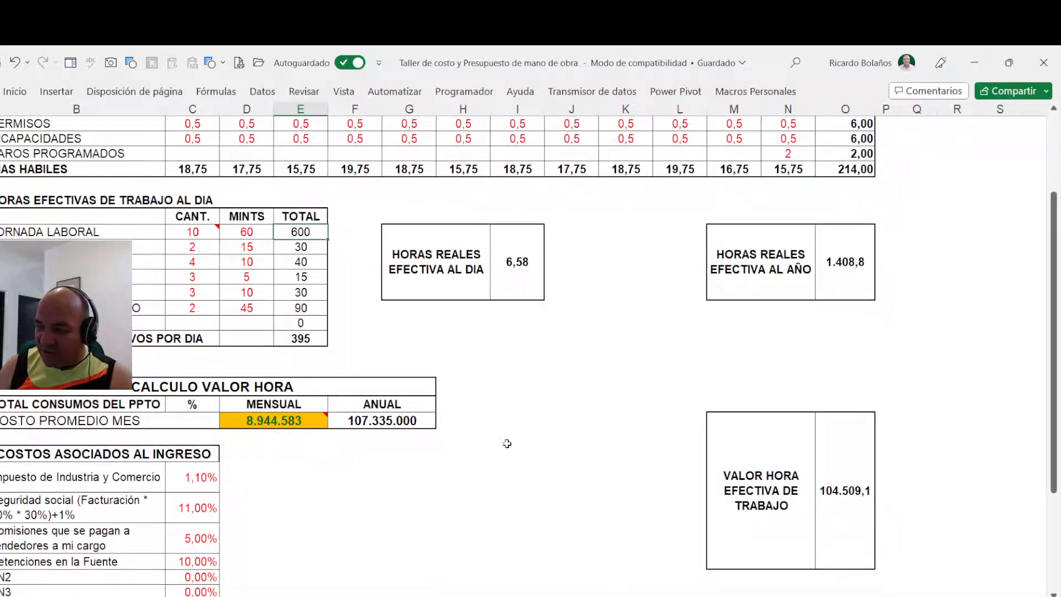
click(292, 419)
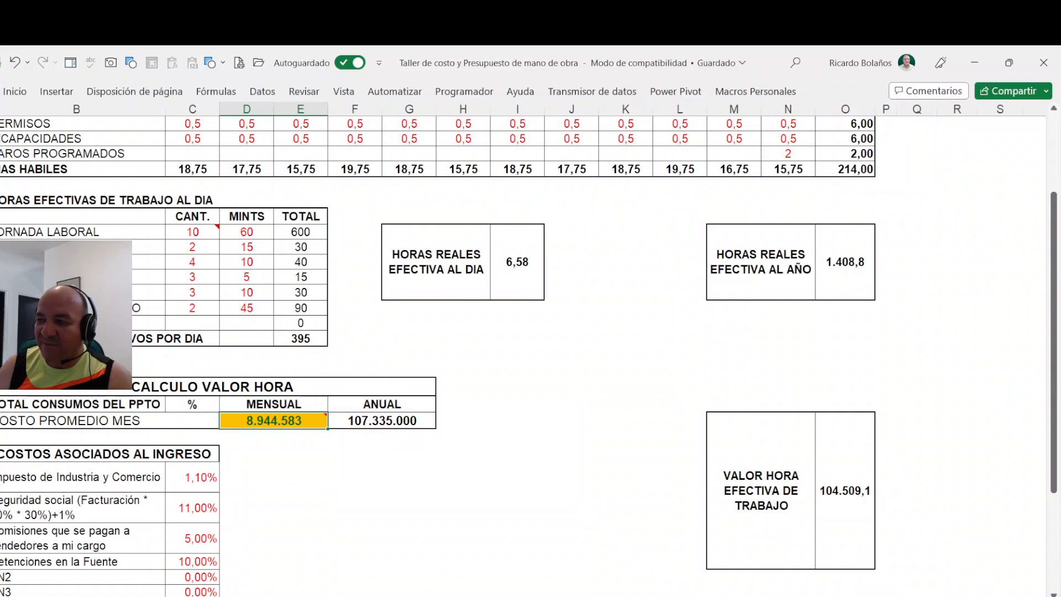
mouse_move(266, 423)
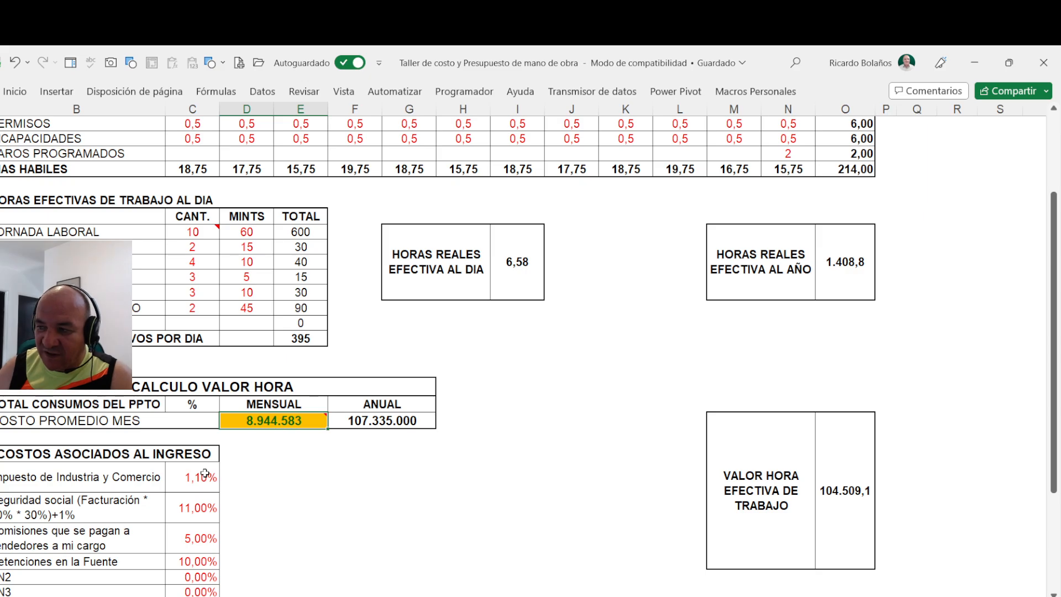
- Examine the year and the annual totals of calendar days, Sundays and Saturdays in the working-days table
scroll(205, 473, up, 3)
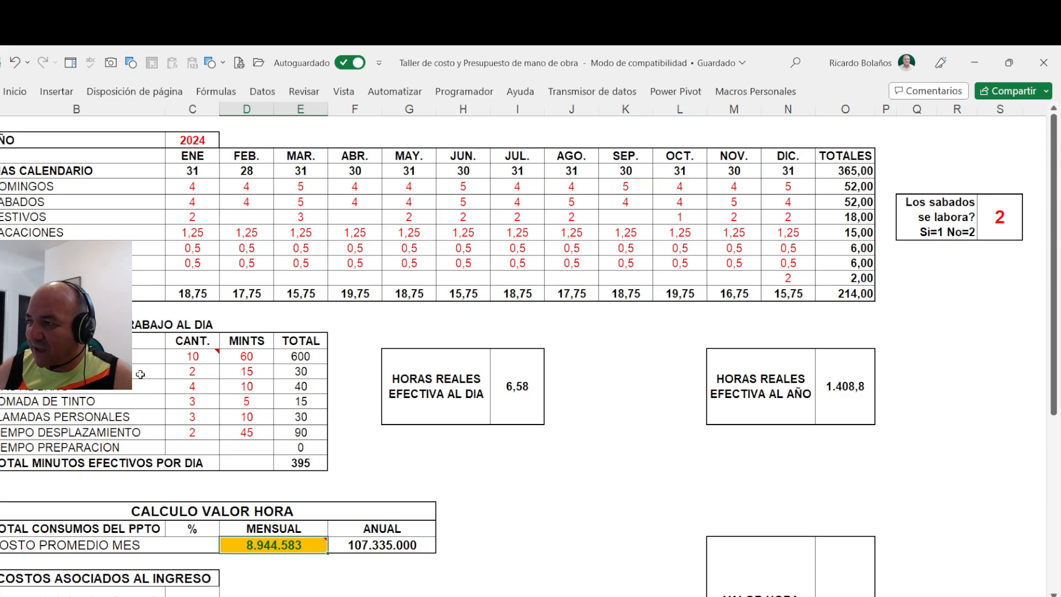
click(210, 141)
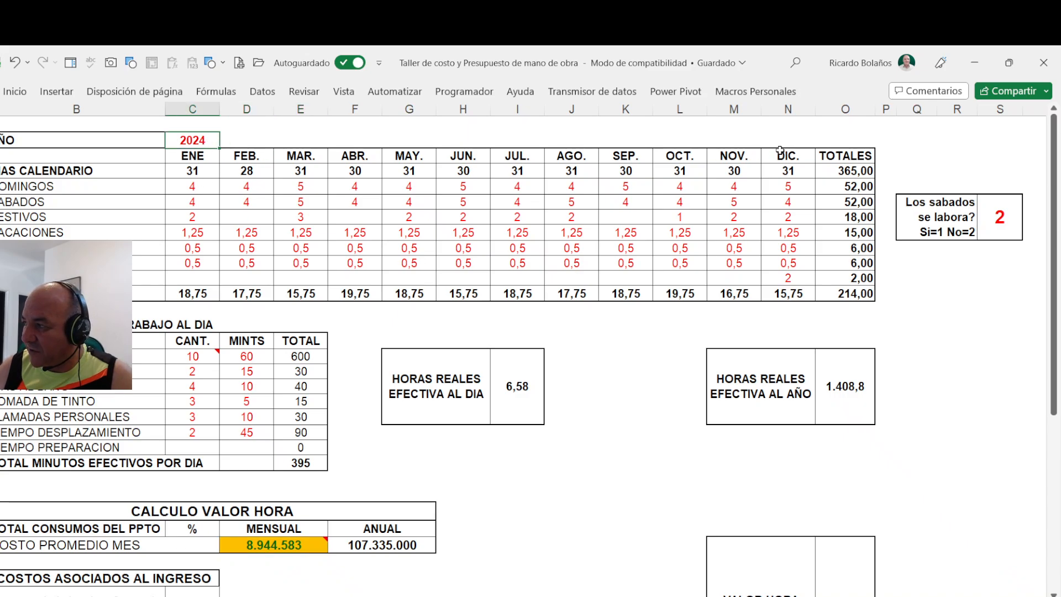
click(840, 168)
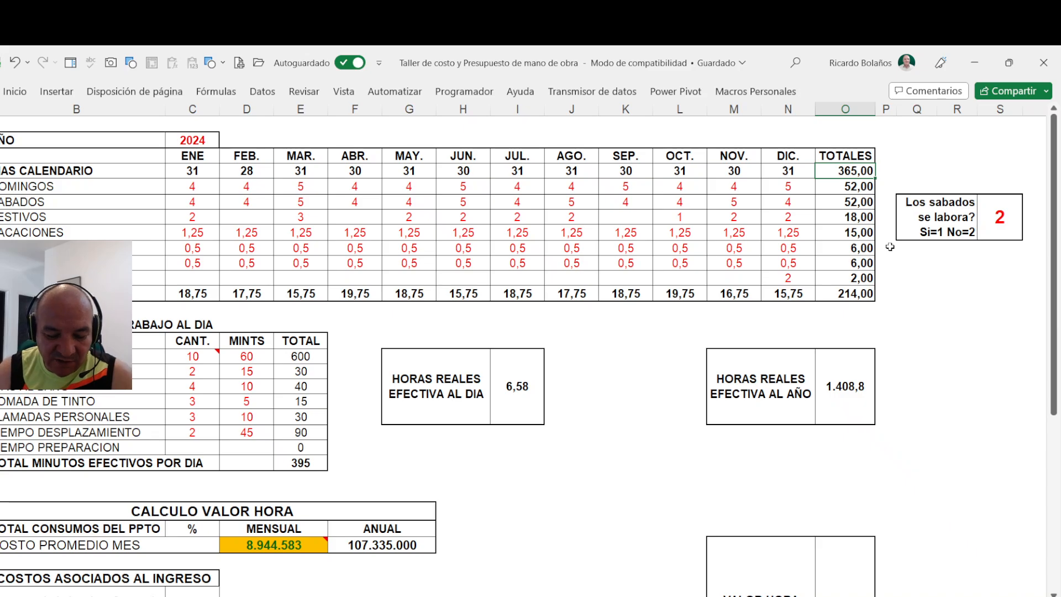
key(Down)
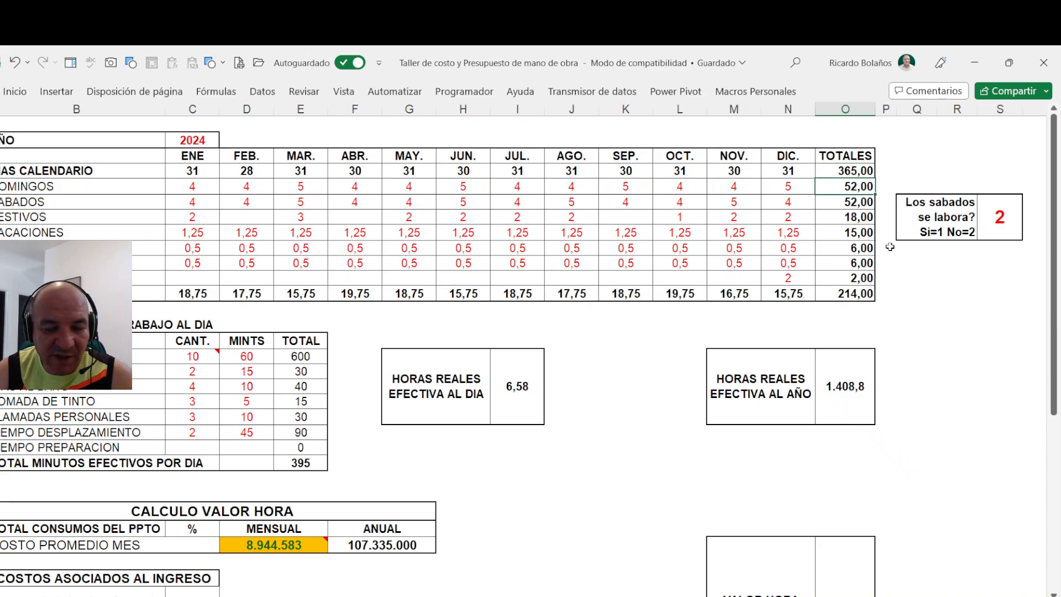
key(Down)
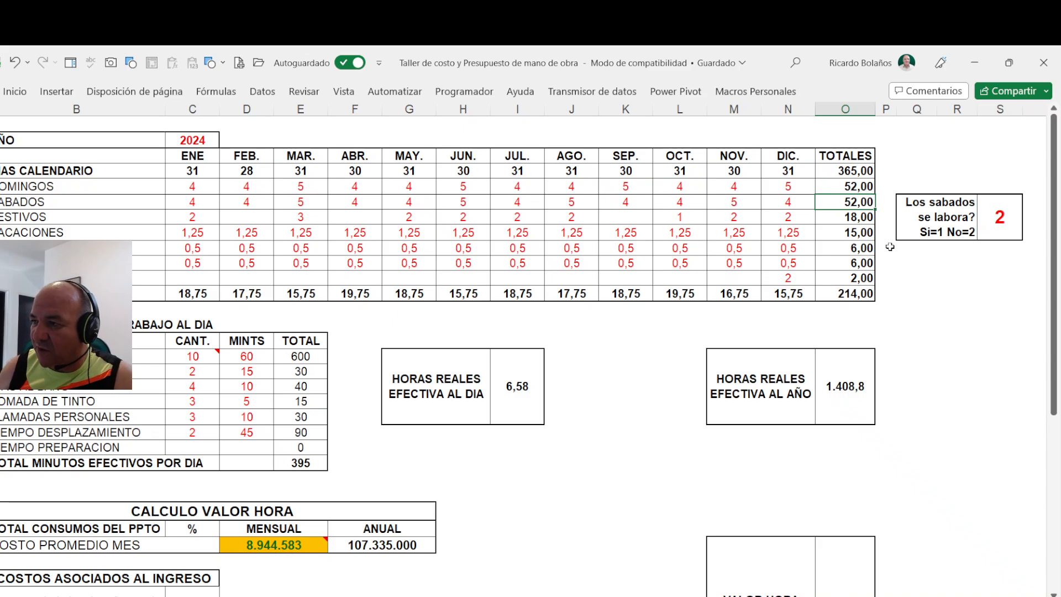
- Set the "Los sabados se labora?" option to 1 so that Saturdays count as worked
click(995, 216)
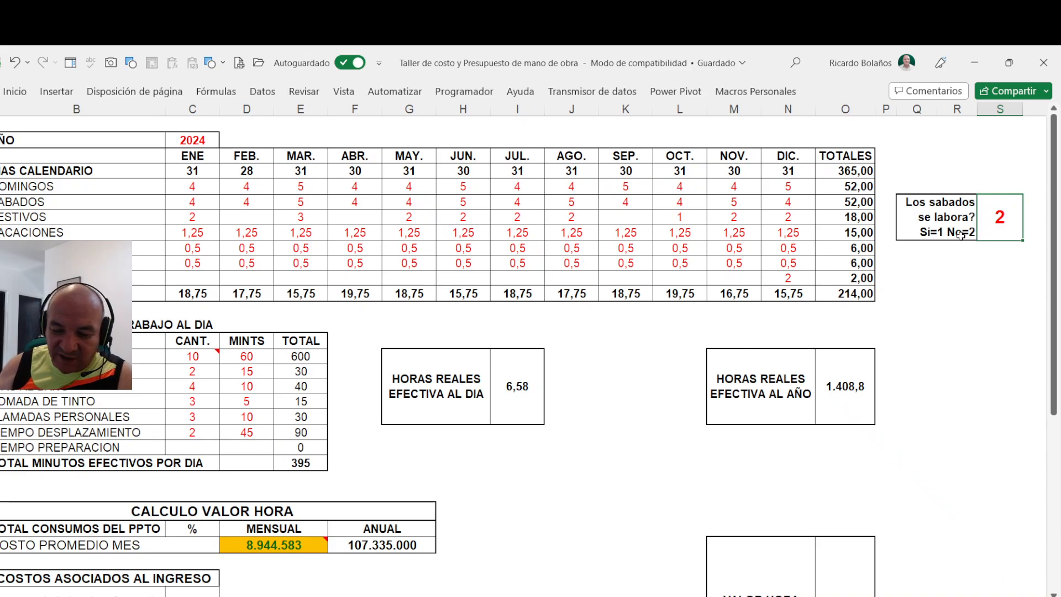
text(1)
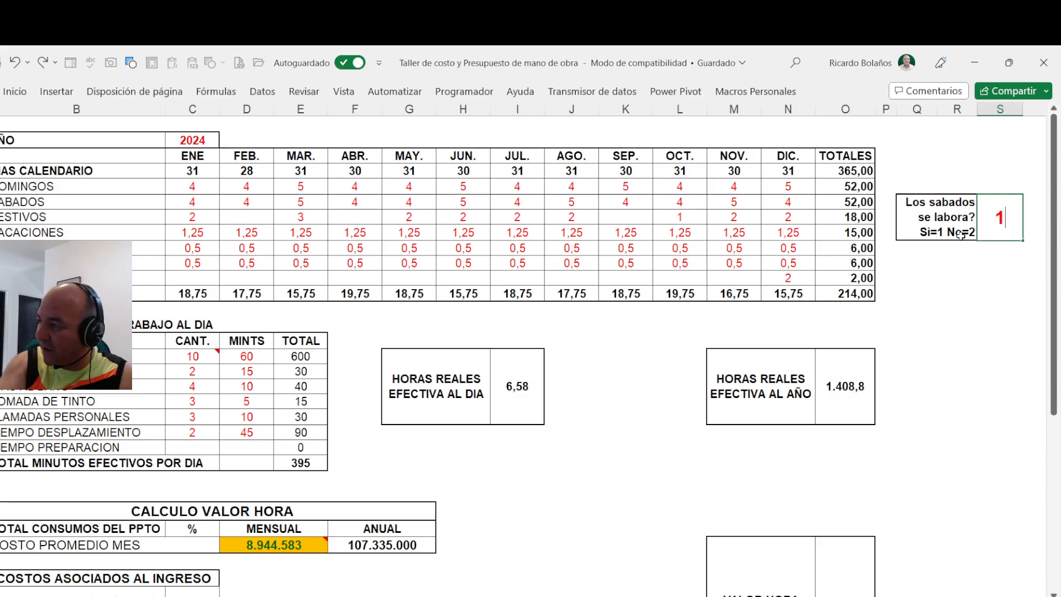
key(Return)
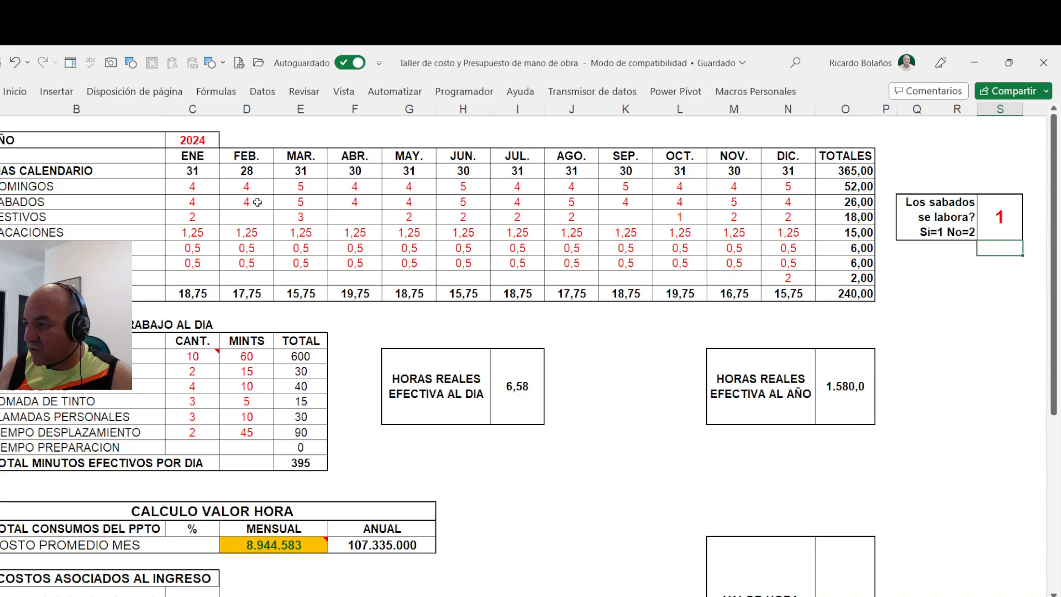
- Set the "Los sabados se labora?" option to 2 so that Saturdays count as non-working days
click(846, 201)
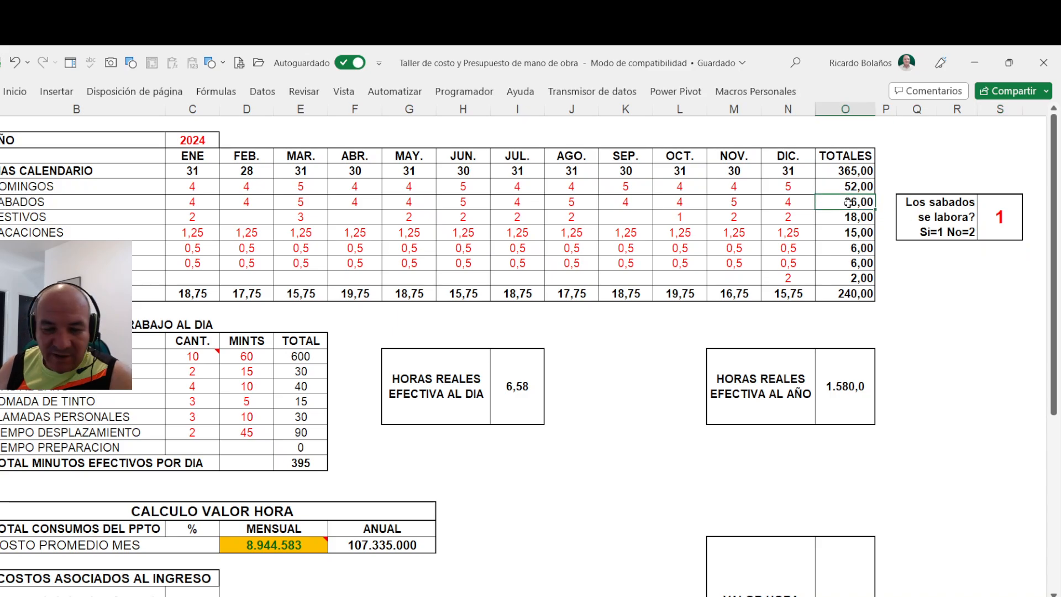
click(1002, 228)
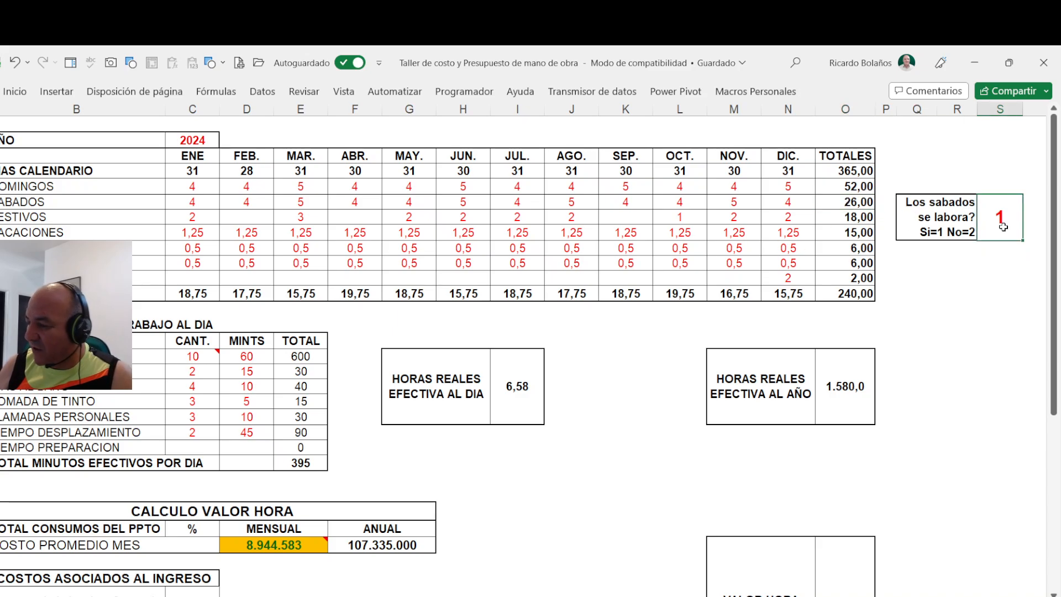
text(2)
key(Return)
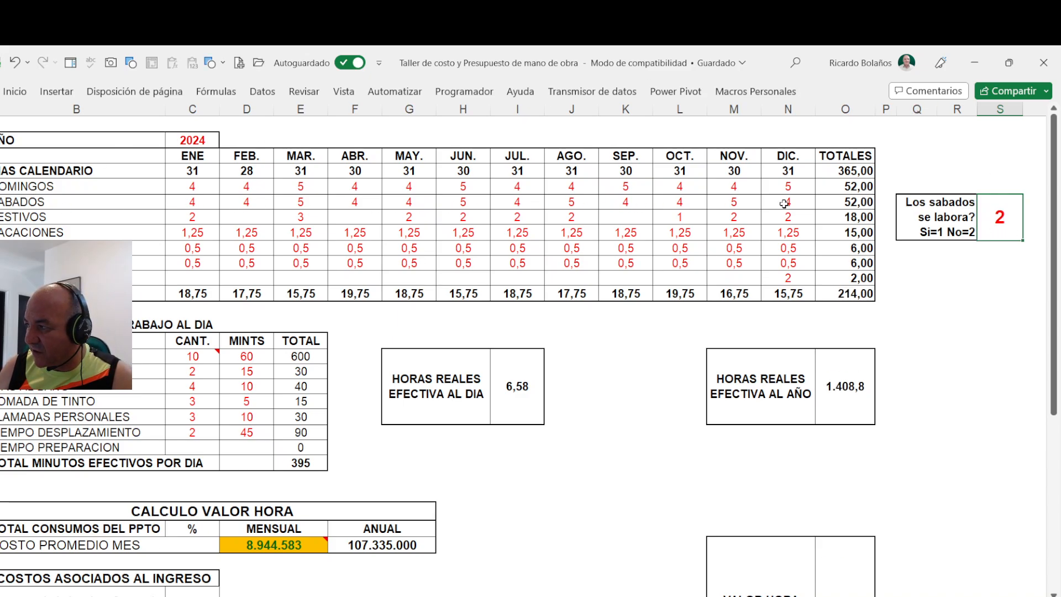
- Try entering the vacation days in the "VACACIONES" row as 8 in January and 7 in December
click(148, 215)
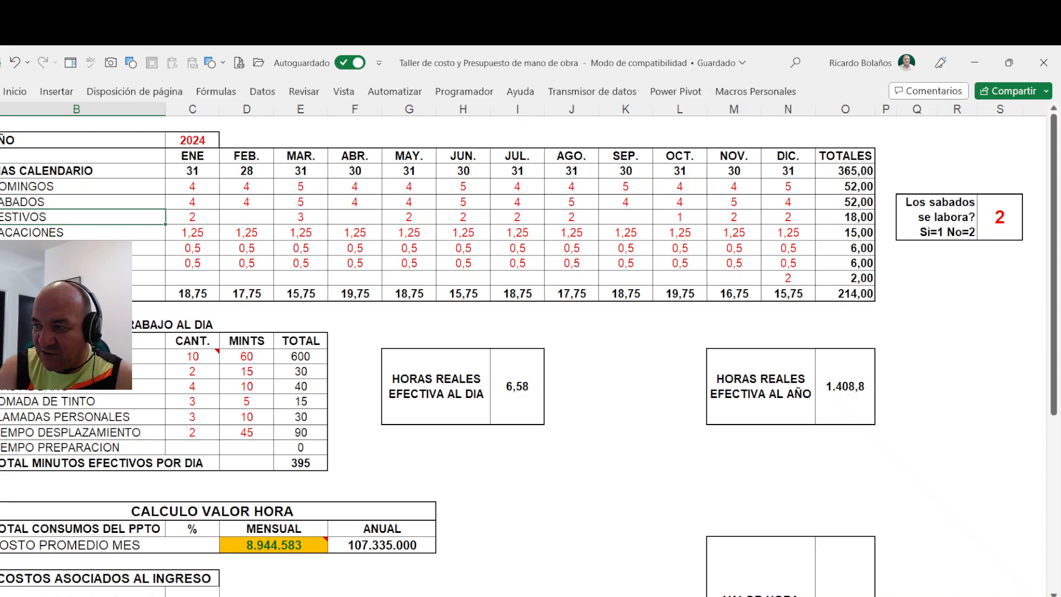
key(Down)
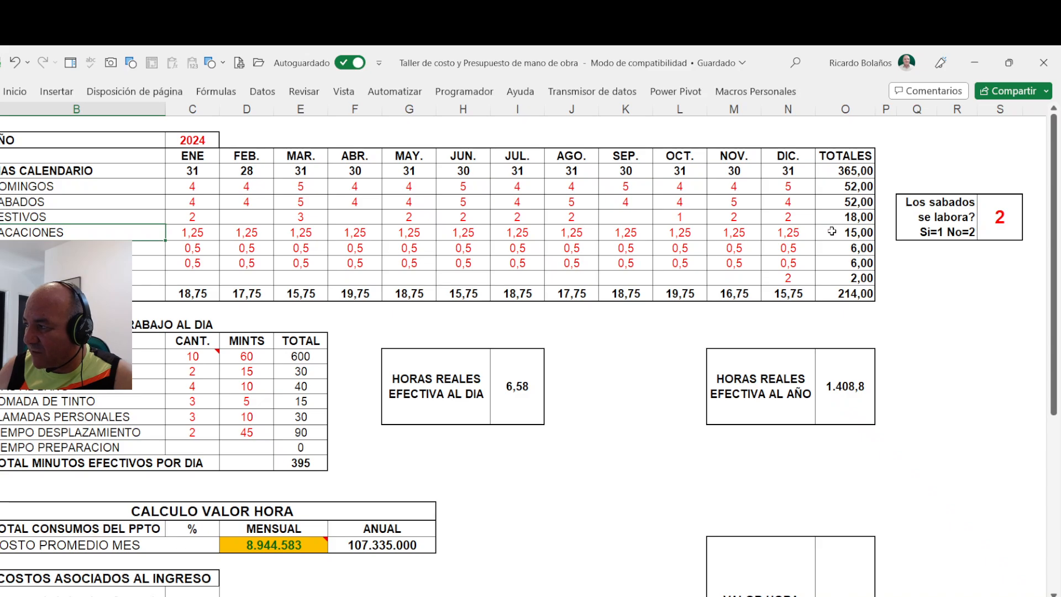
drag(199, 234, 781, 237)
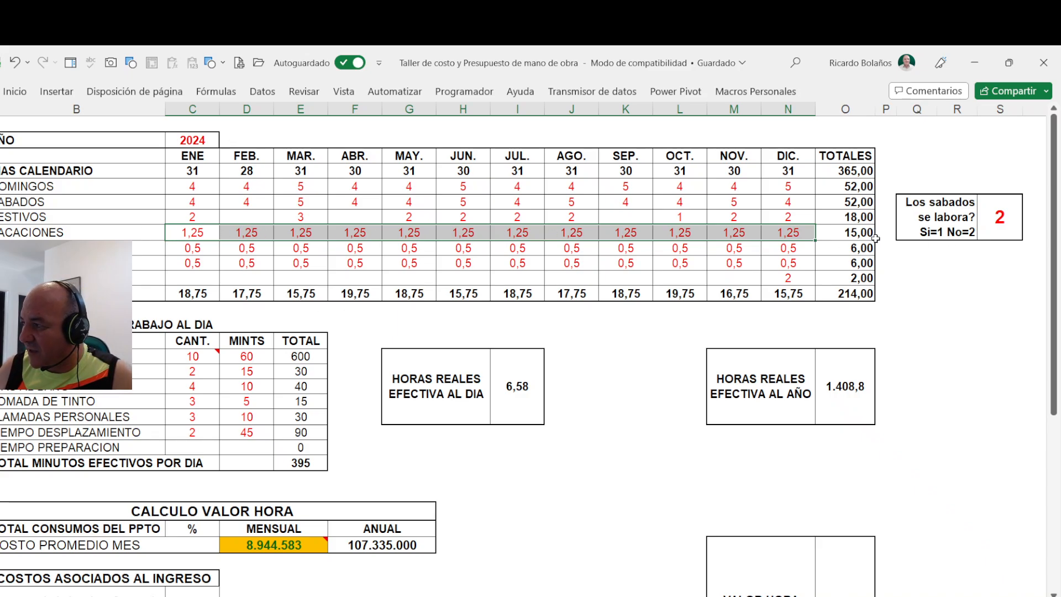
click(210, 236)
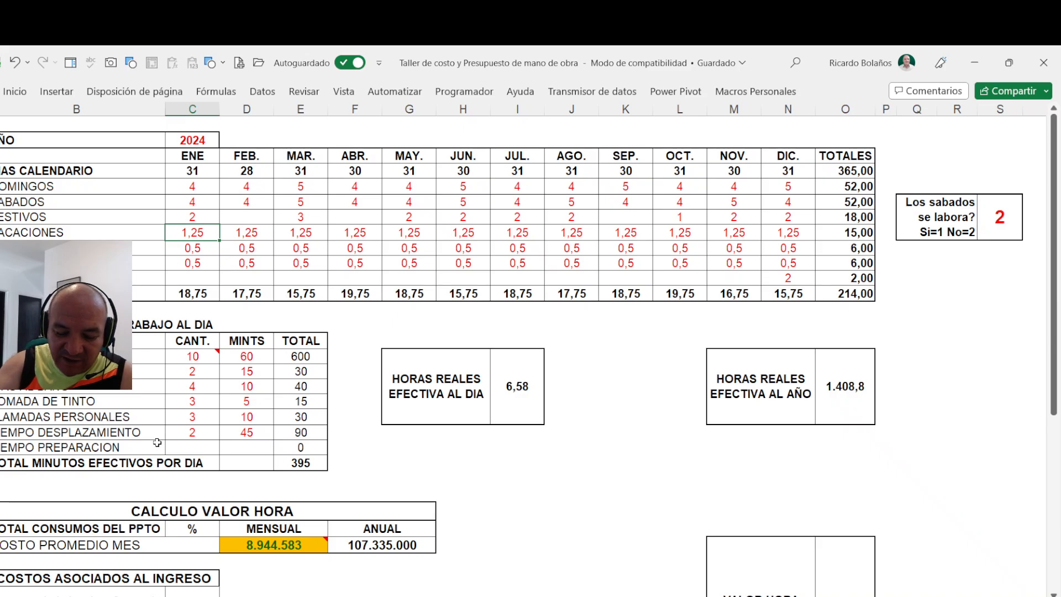
text(8)
key(Right)
key(Right)
key(Right)
key(Right)
key(Right)
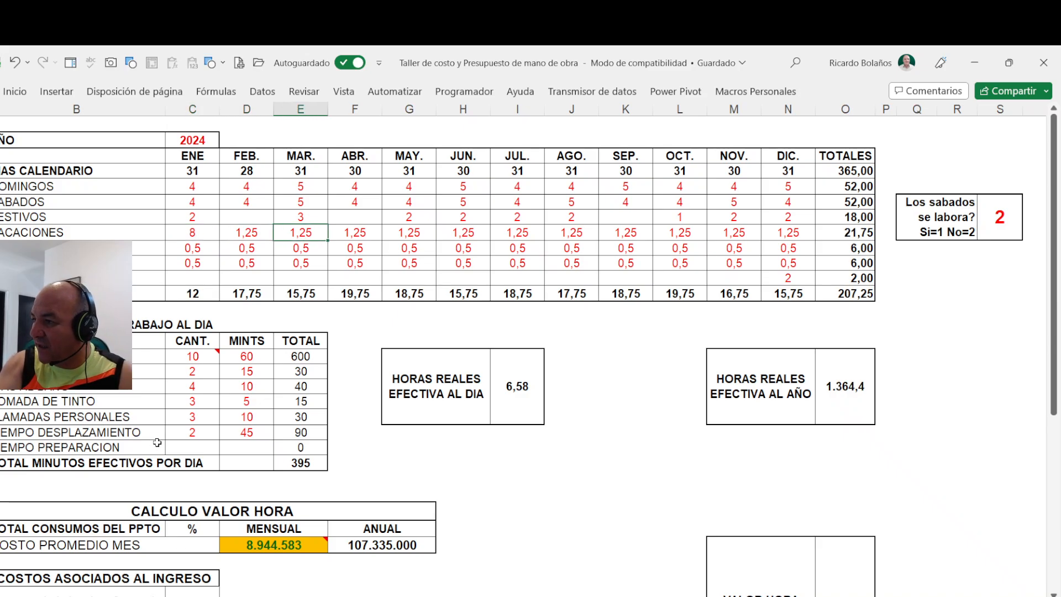
key(Right)
key(Right)
key(Right)
key(Right)
key(Right)
key(Right)
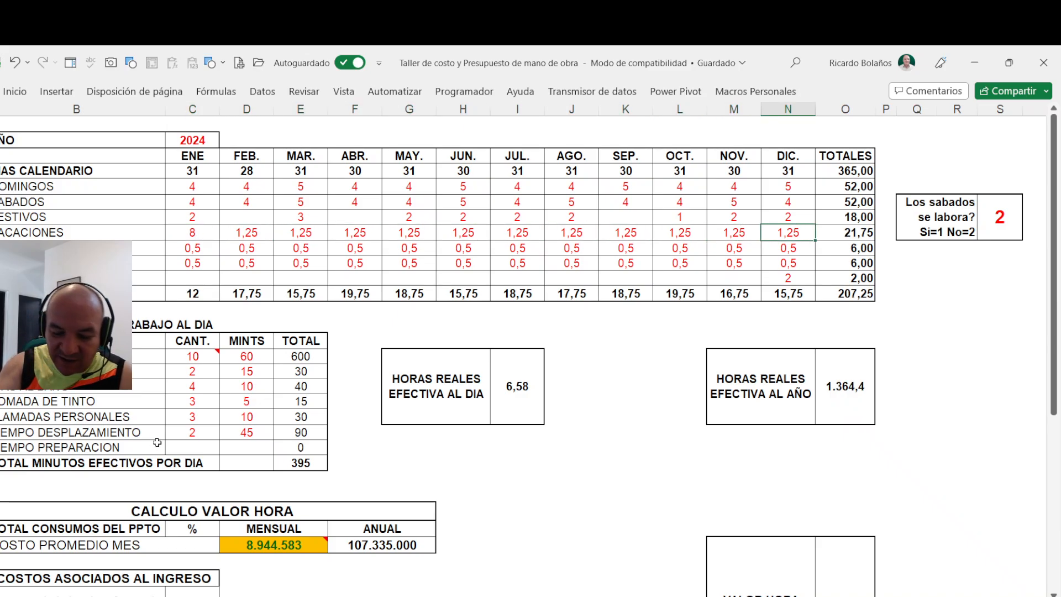
text(7)
key(Left)
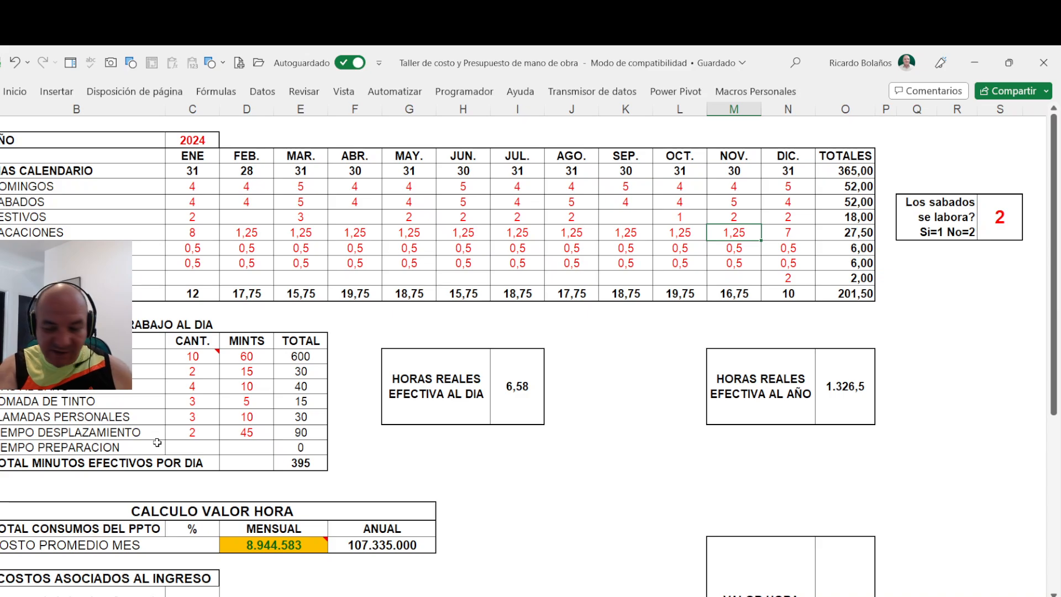
- Clear the vacation days from February through November in the working-days table
key(shift+Left)
key(shift+Left)
key(shift+Left)
key(shift+Left)
key(shift+Left)
key(shift+Left)
key(shift+Left)
key(shift+Left)
key(shift+Left)
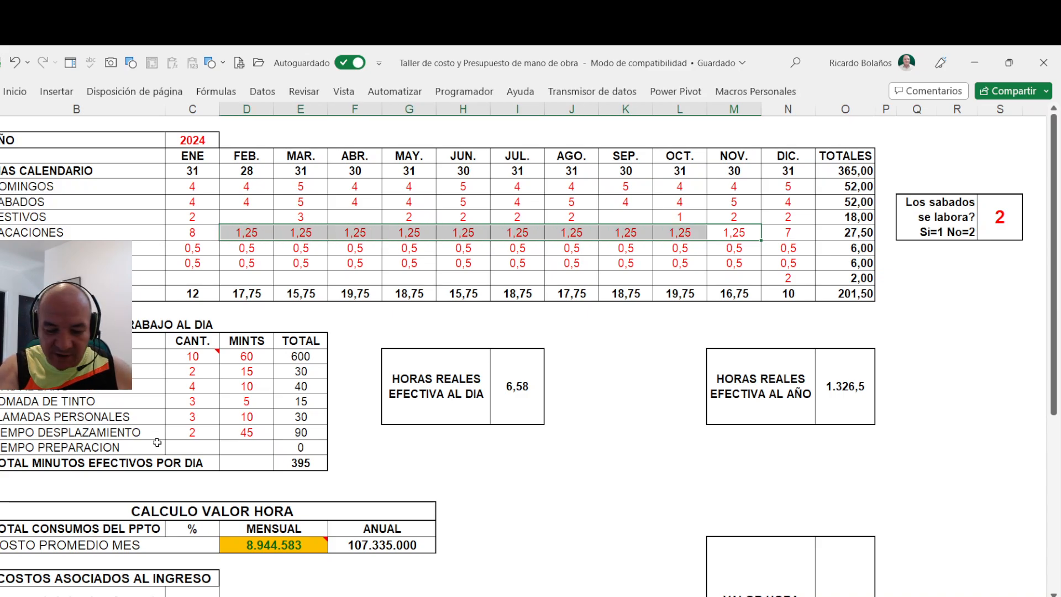
key(Delete)
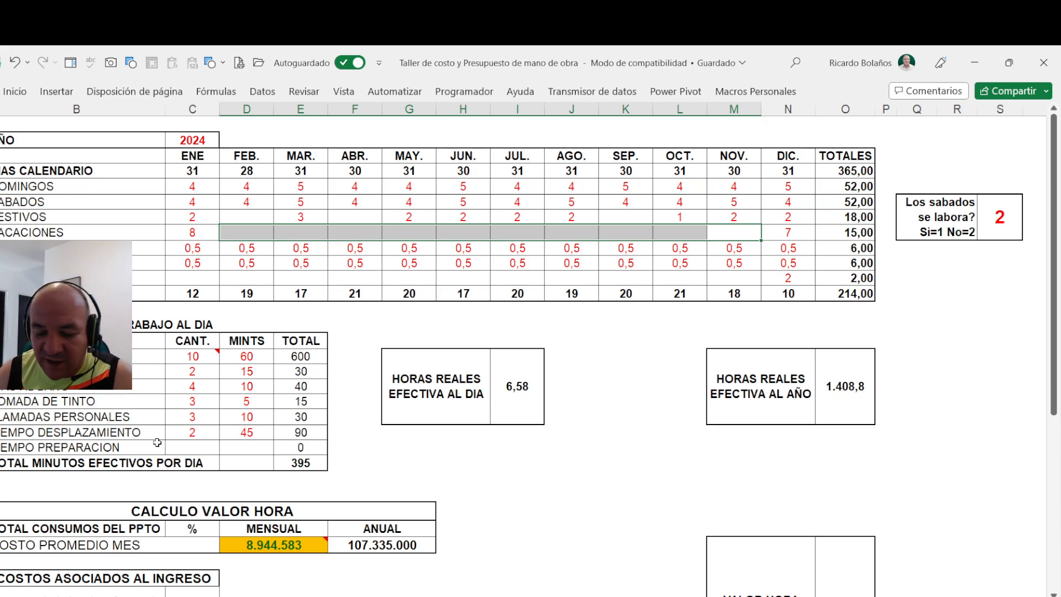
- Undo the January, December and February-to-November changes to the vacation days
click(15, 62)
click(15, 62)
click(15, 62)
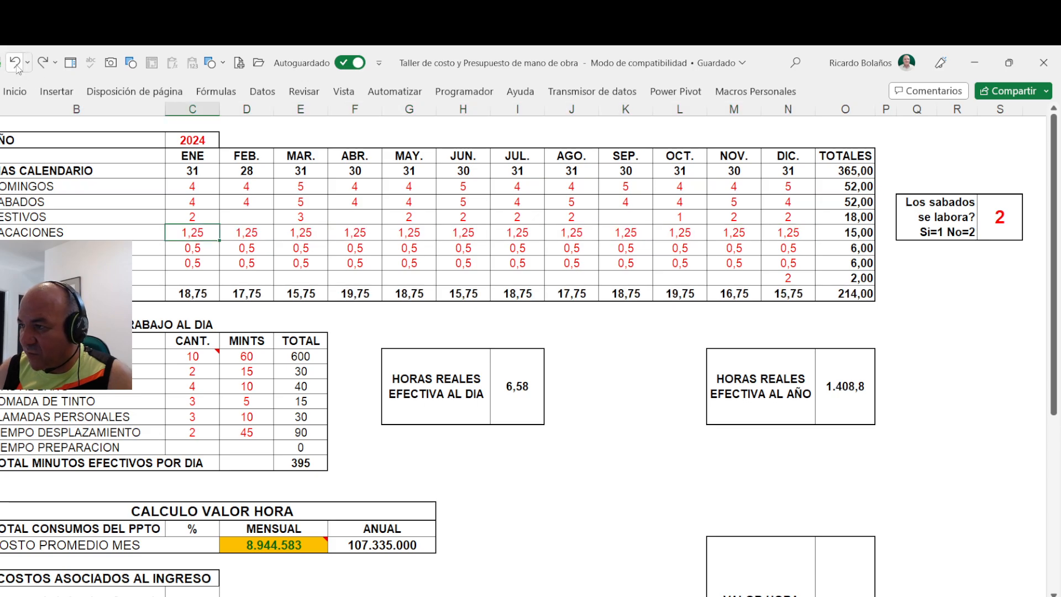
- Examine the permit and sick-leave rows, the annual calendar-day total and the annual total of working days
click(83, 248)
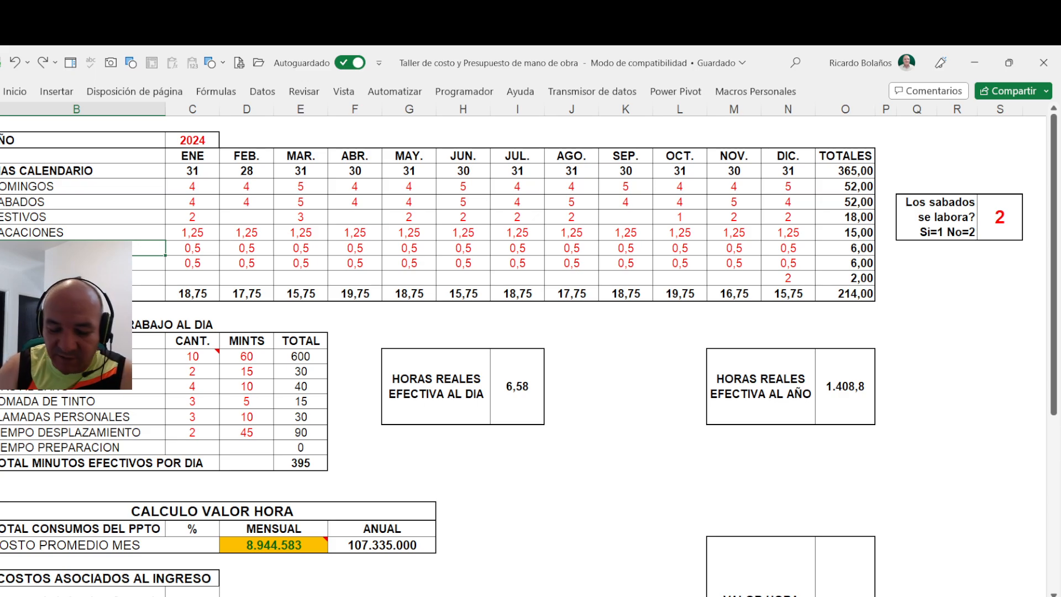
key(Down)
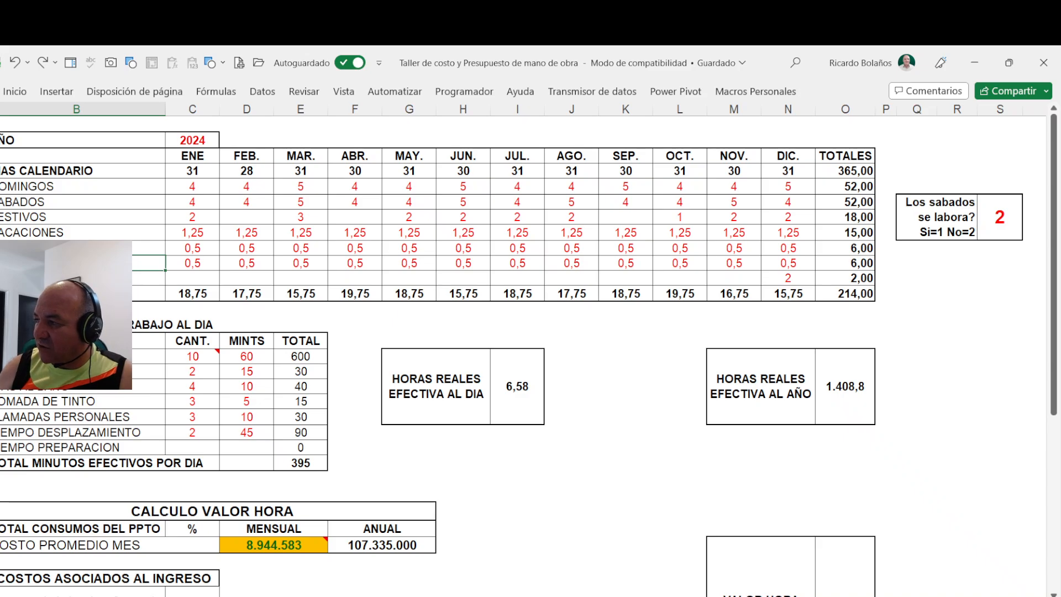
click(843, 171)
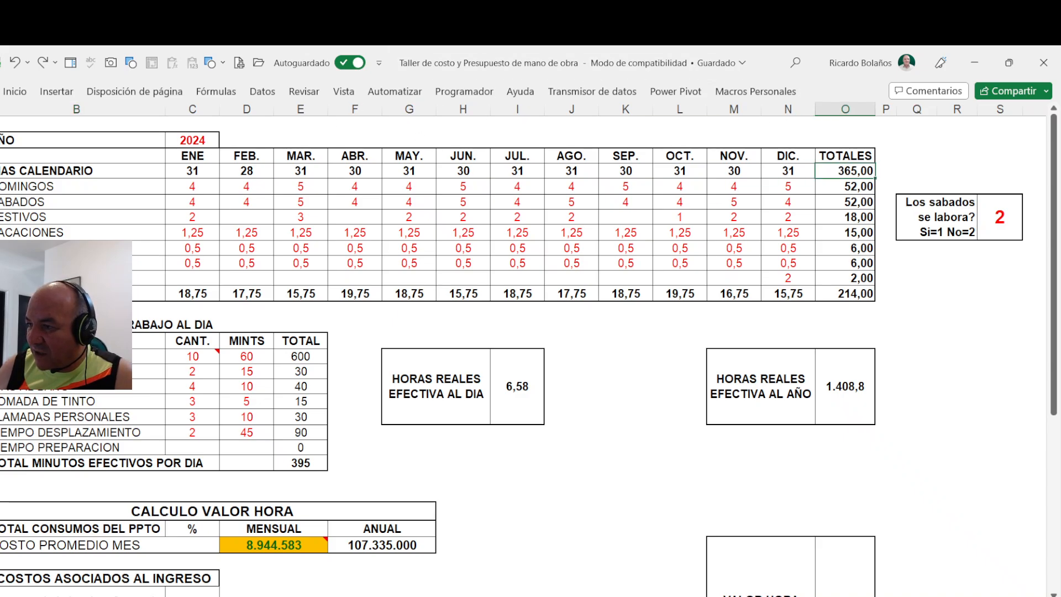
click(846, 294)
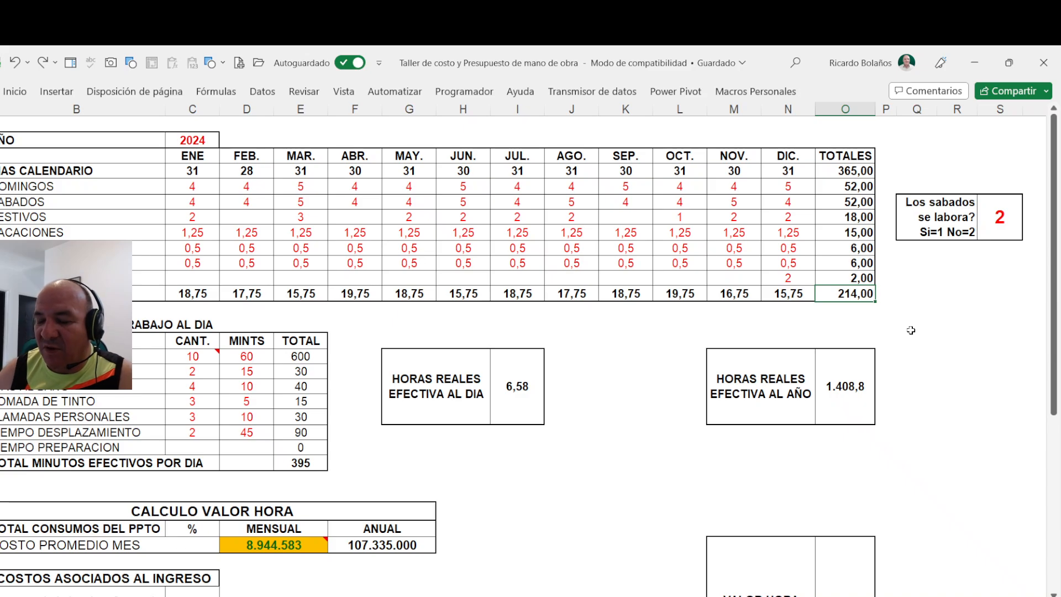
- Set the workday quantity ("JORNADA LABORAL") in the daily effective hours table to 12 hours
click(203, 360)
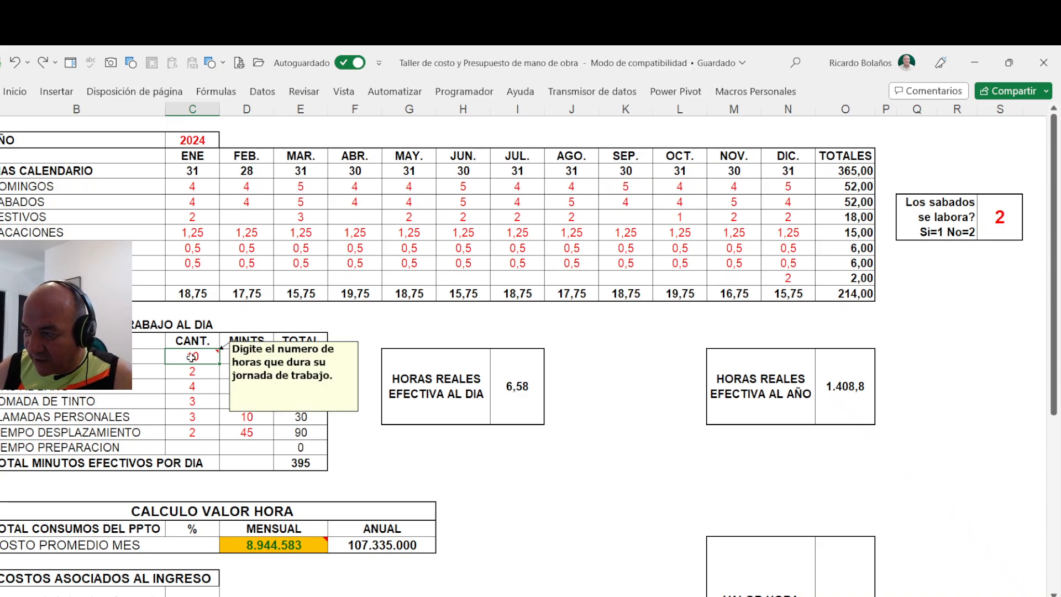
text(12)
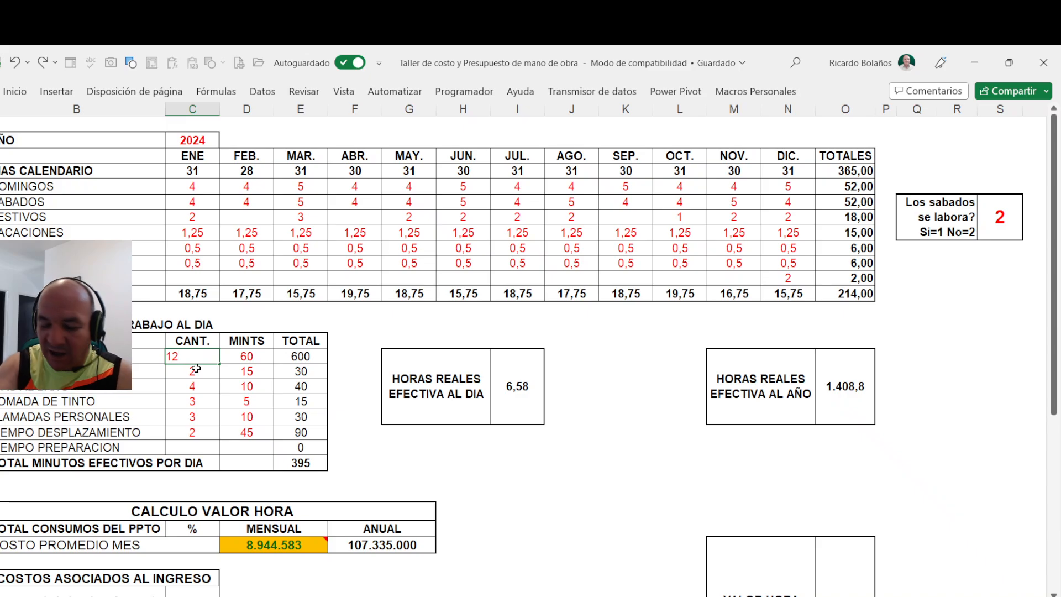
key(Return)
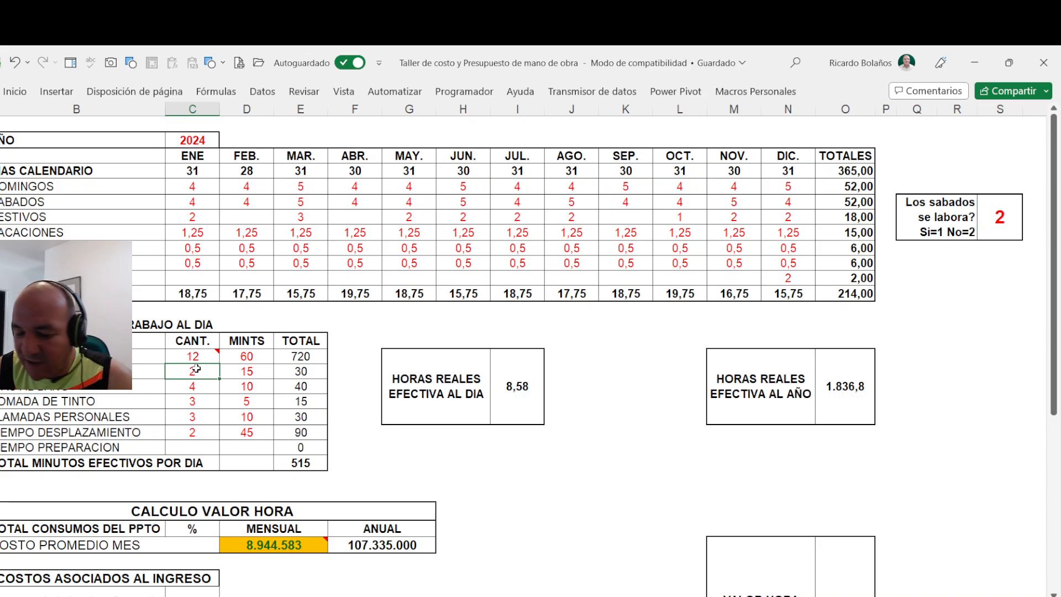
- Set the travel time quantity ("TIEMPO DESPLAZAMIENTO") in the daily effective hours table to 3
key(Down)
key(Down)
key(Down)
key(Down)
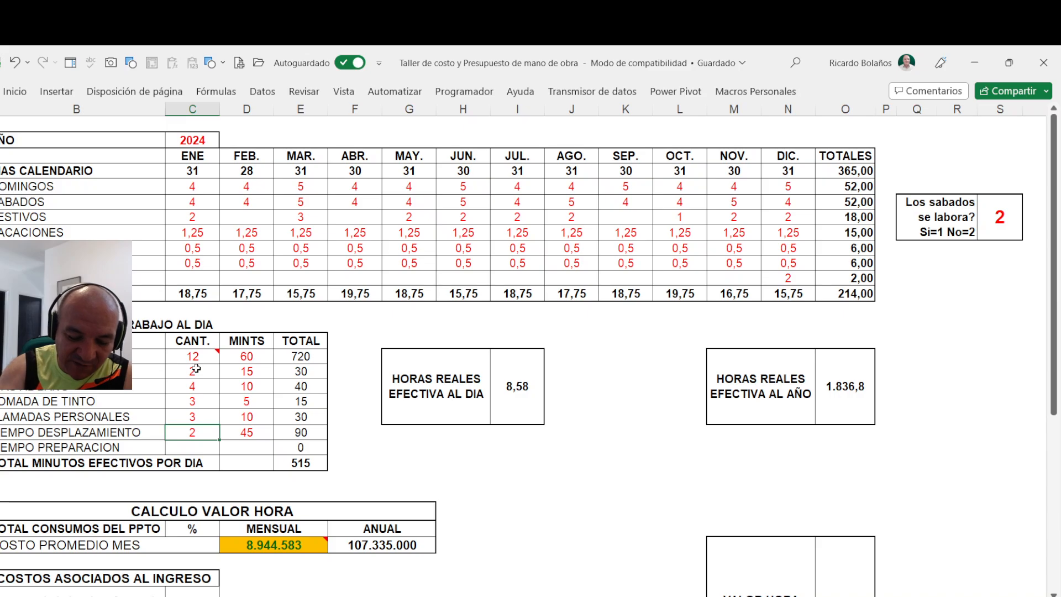
text(3)
key(Up)
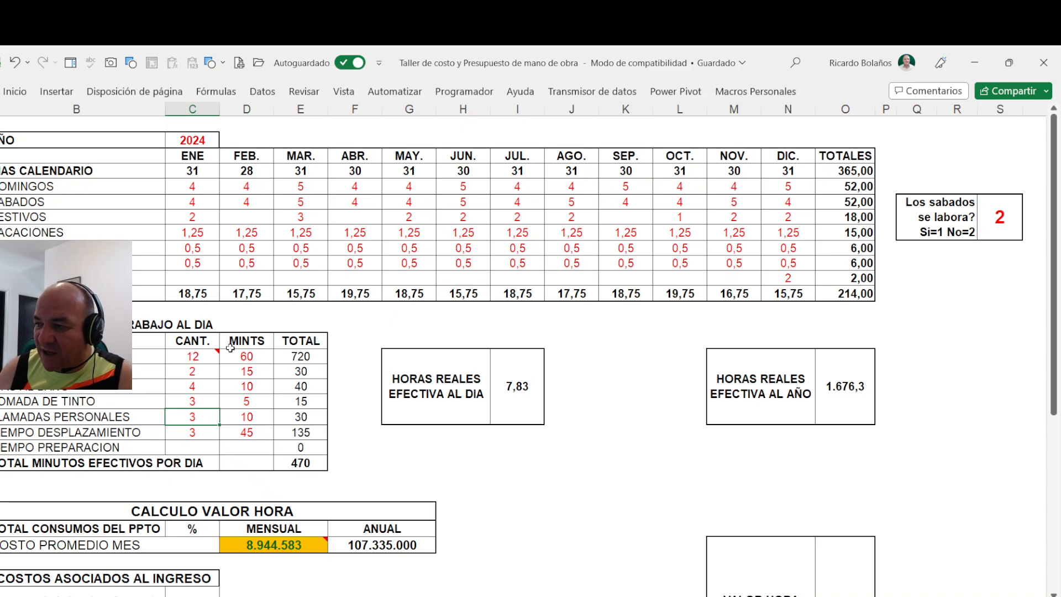
- Set the workday quantity ("JORNADA LABORAL") in the daily effective hours table to 10 hours
mouse_move(189, 359)
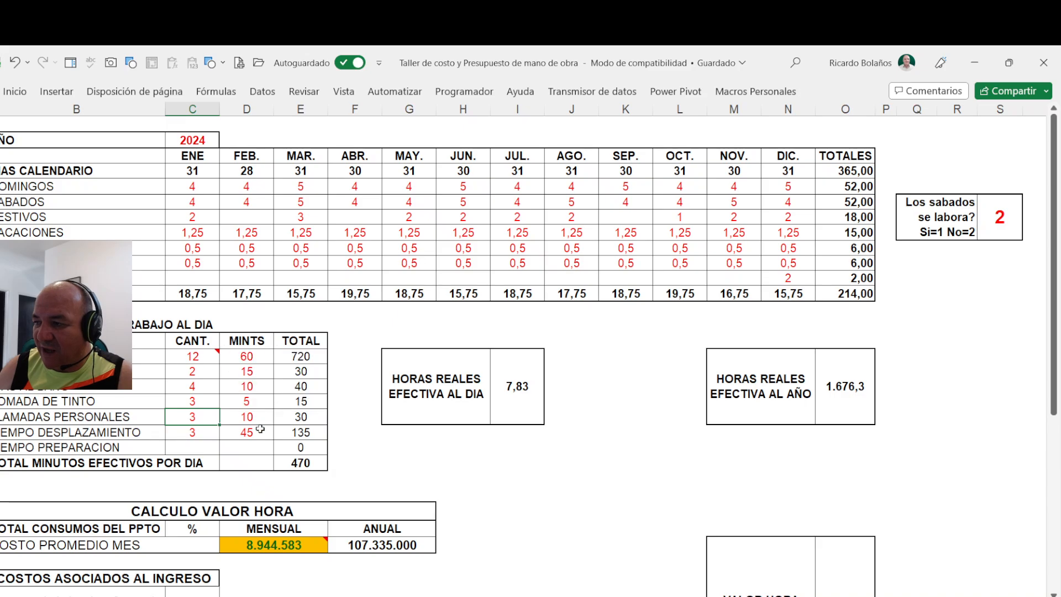
click(201, 358)
text(10)
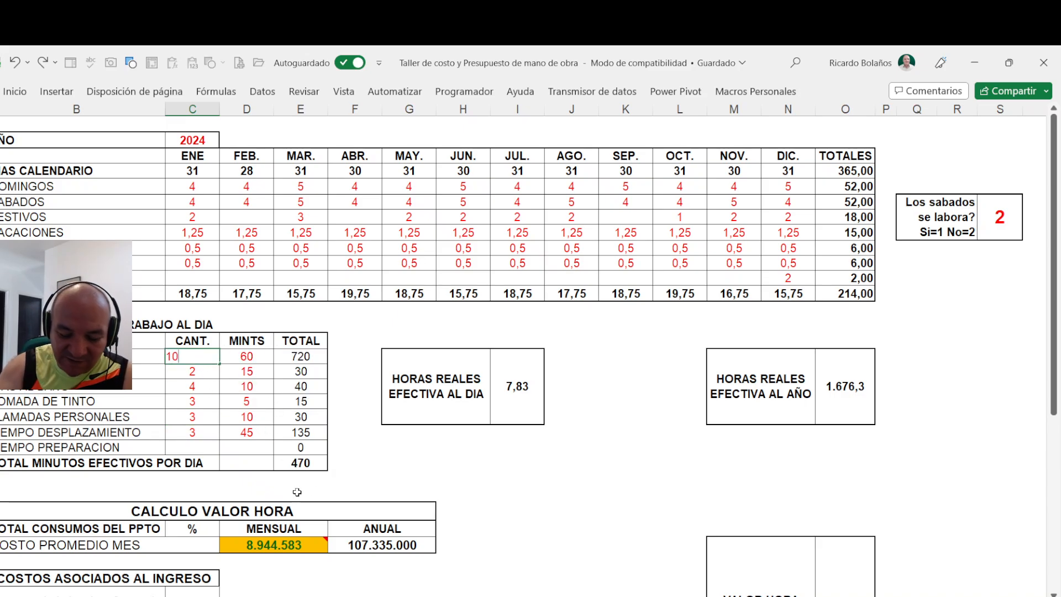
key(Return)
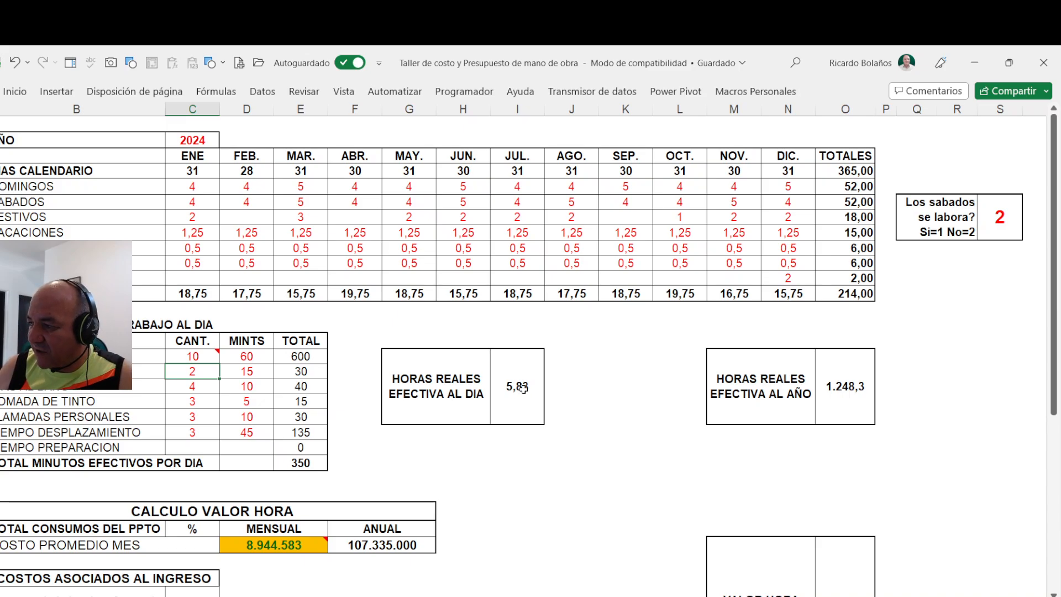
- Examine the real effective hours per day, the annual working days and the real effective hours per year
click(523, 388)
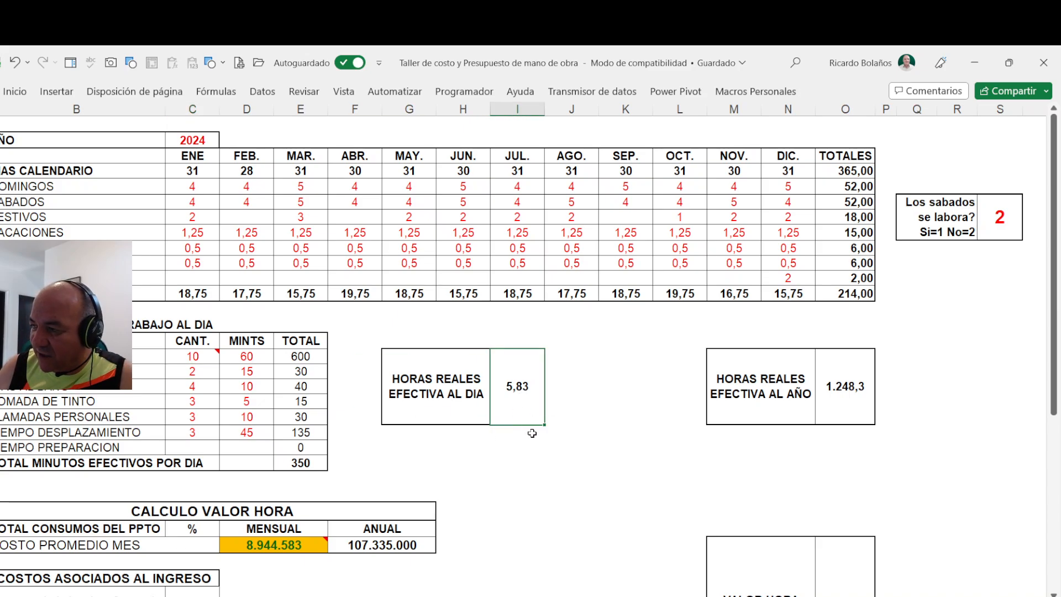
click(856, 294)
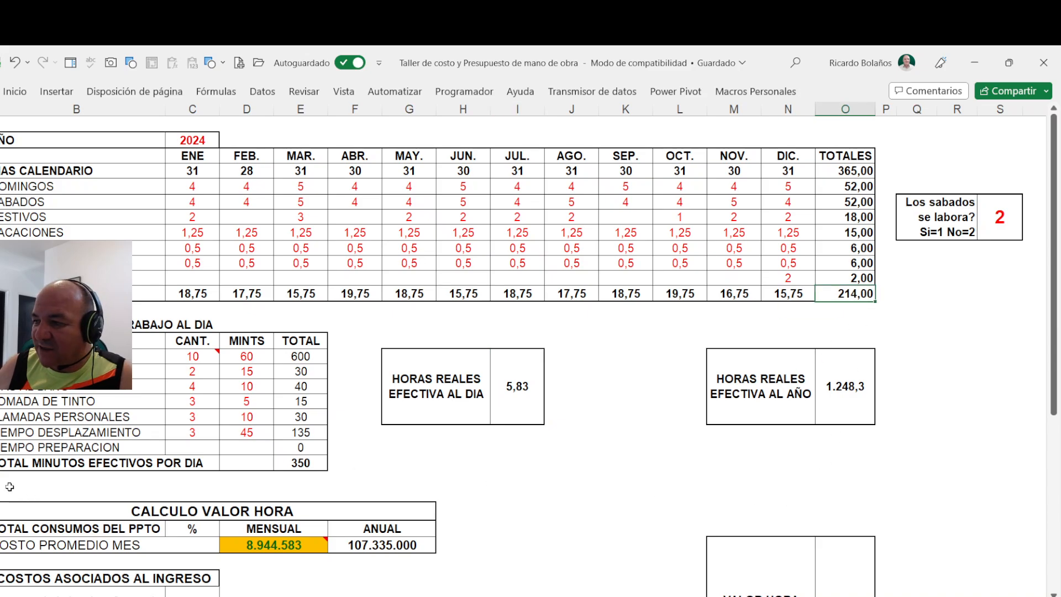
click(859, 385)
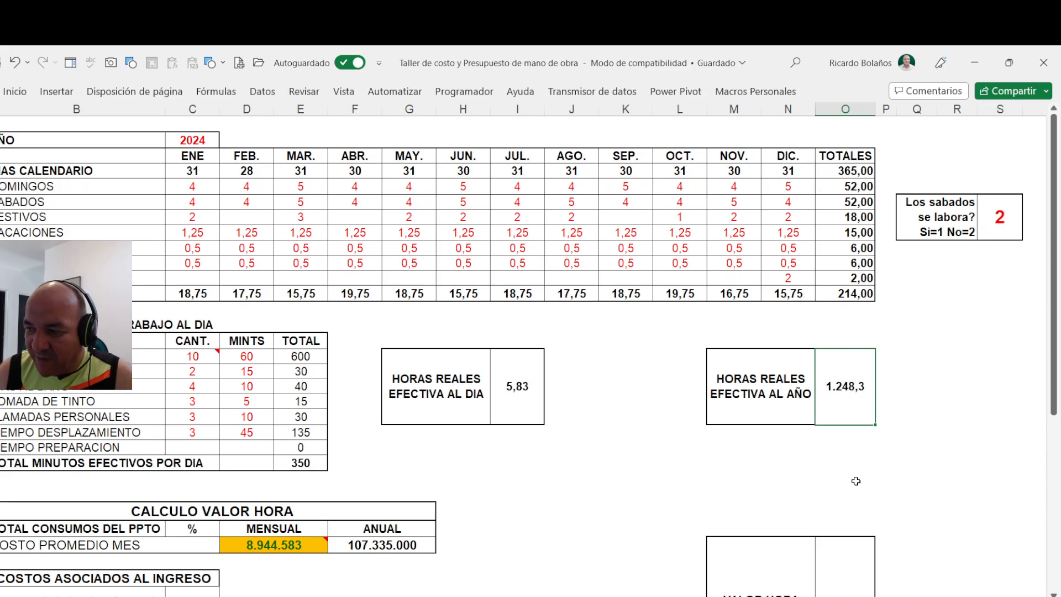
- Compare the annual average cost and the effective hours per year with the "VALOR HORA EFECTIVA DE TRABAJO" result
click(374, 548)
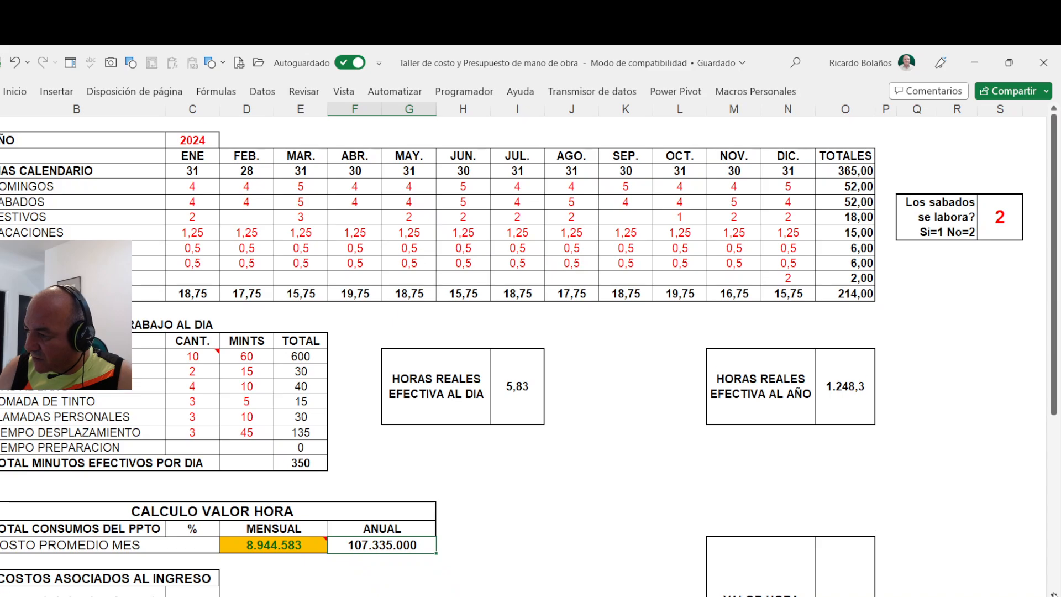
scroll(514, 473, down, 2)
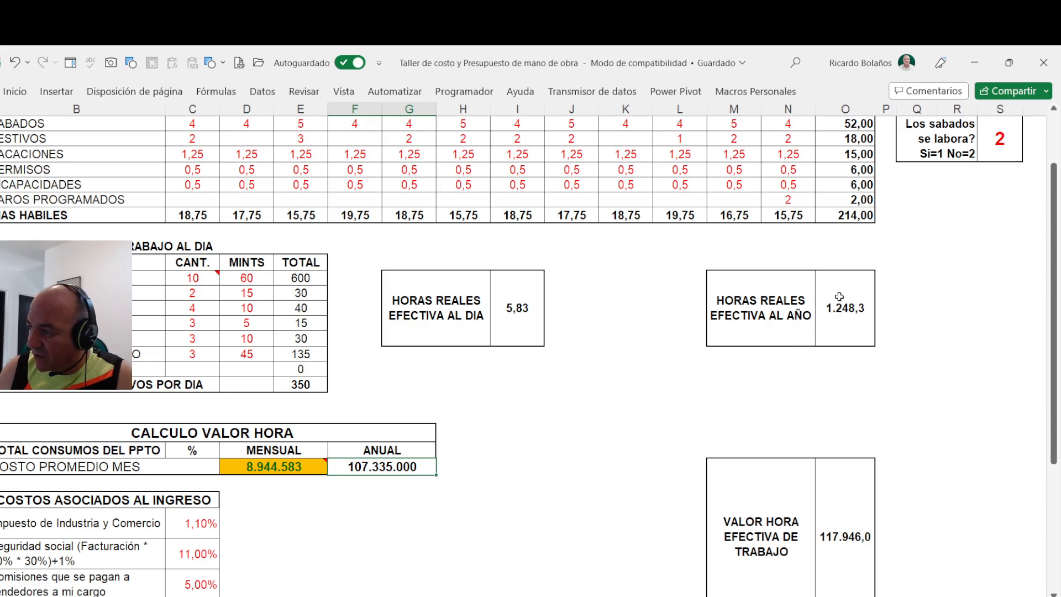
scroll(849, 490, down, 1)
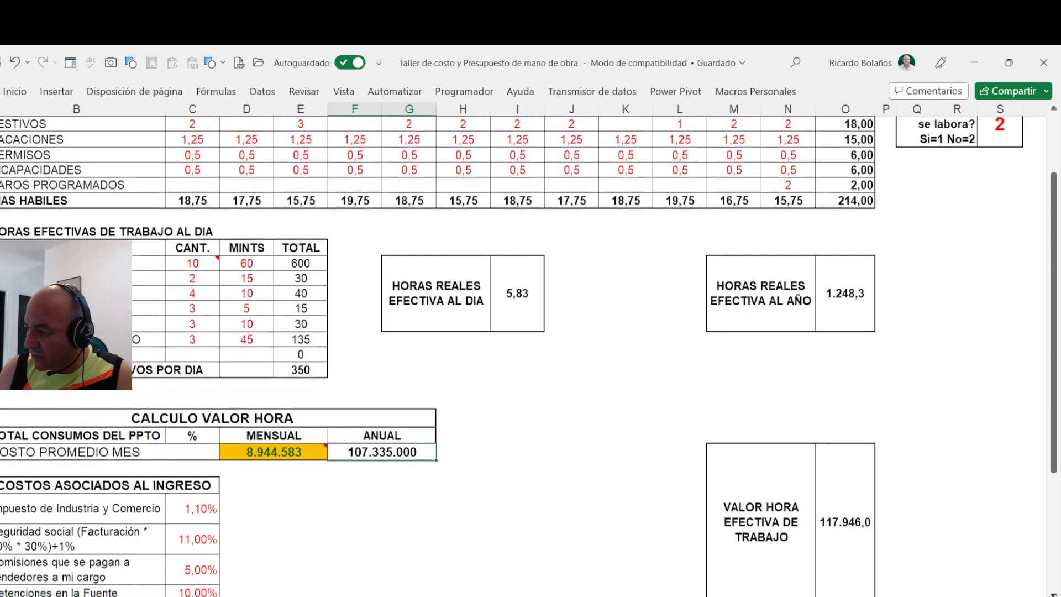
click(850, 490)
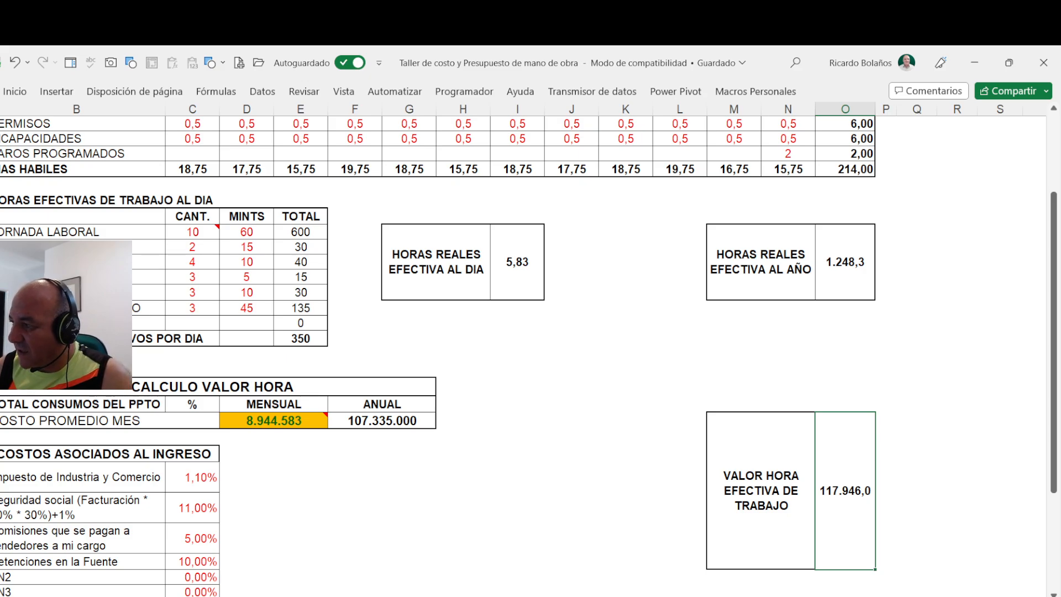
click(832, 263)
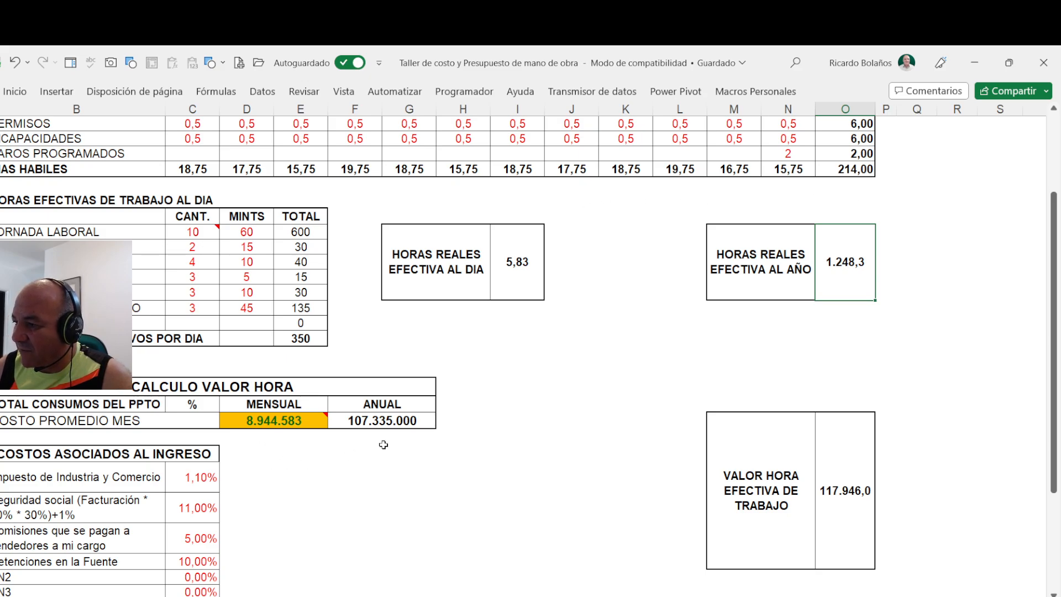
click(398, 416)
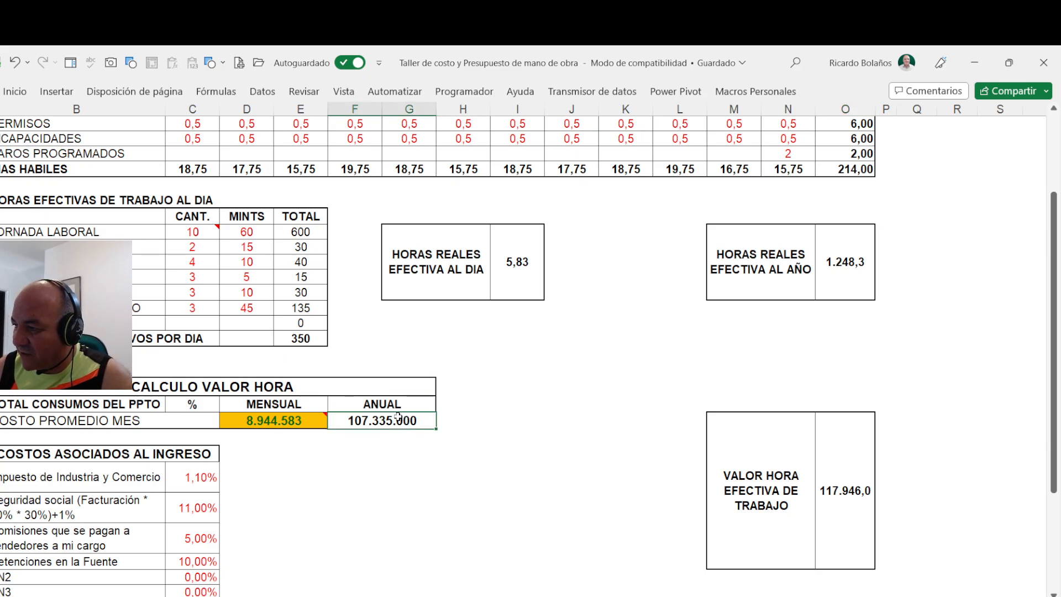
click(850, 500)
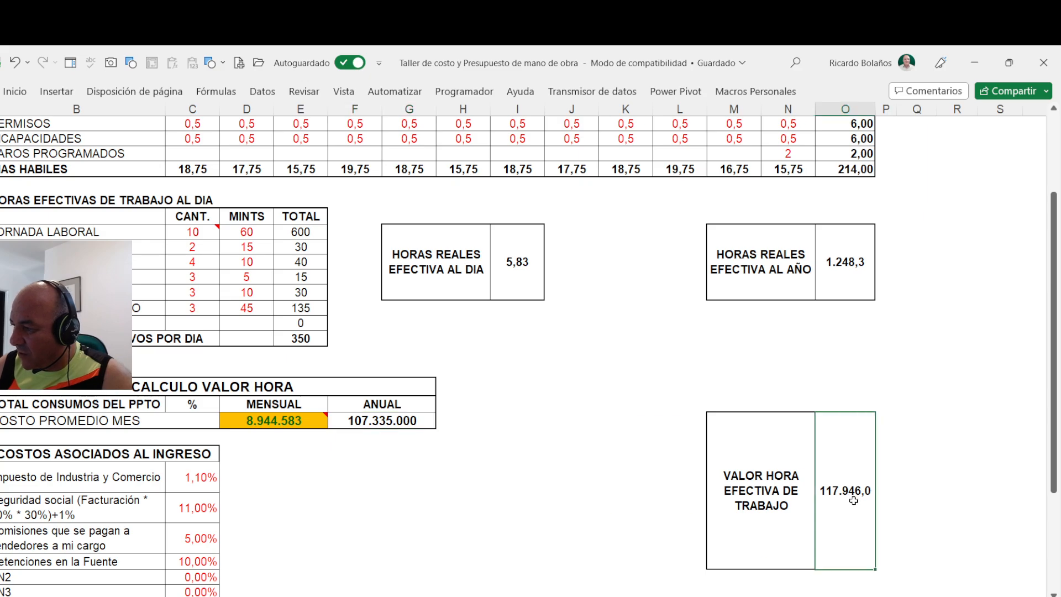
- Examine the annual cost, the costs associated with income and "TOTAL VALOR A FACTURAR" against the "VALOR HORA EFECTIVA DE TRABAJO" cell and its formula
scroll(593, 389, down, 3)
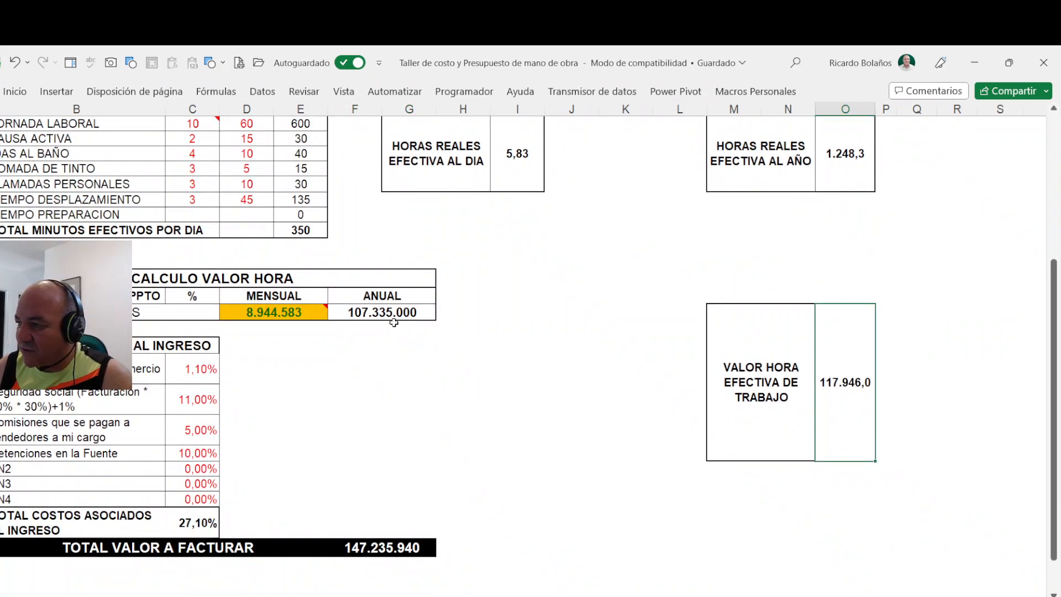
click(391, 321)
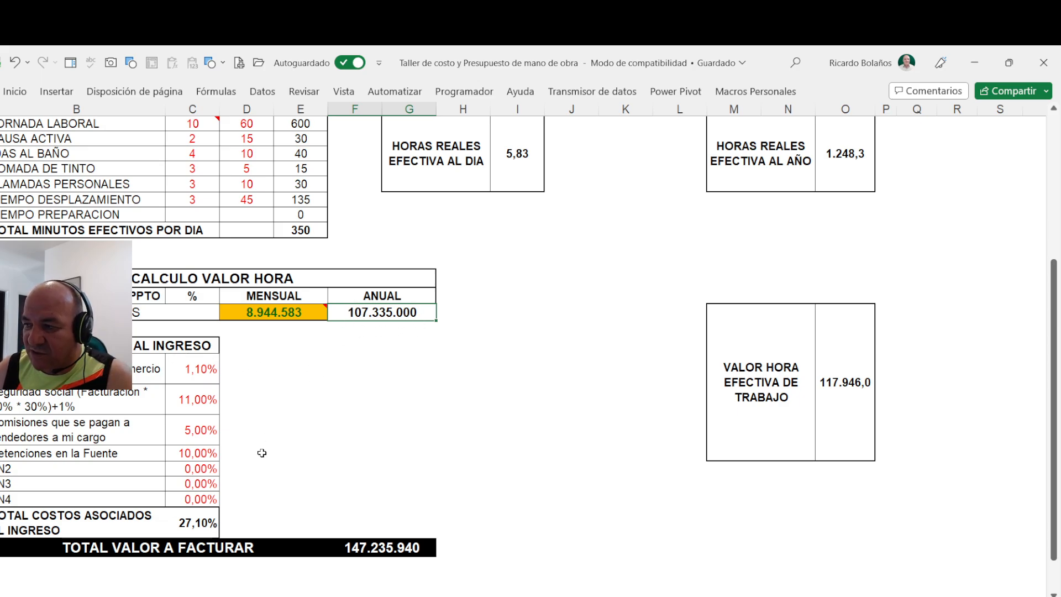
click(184, 381)
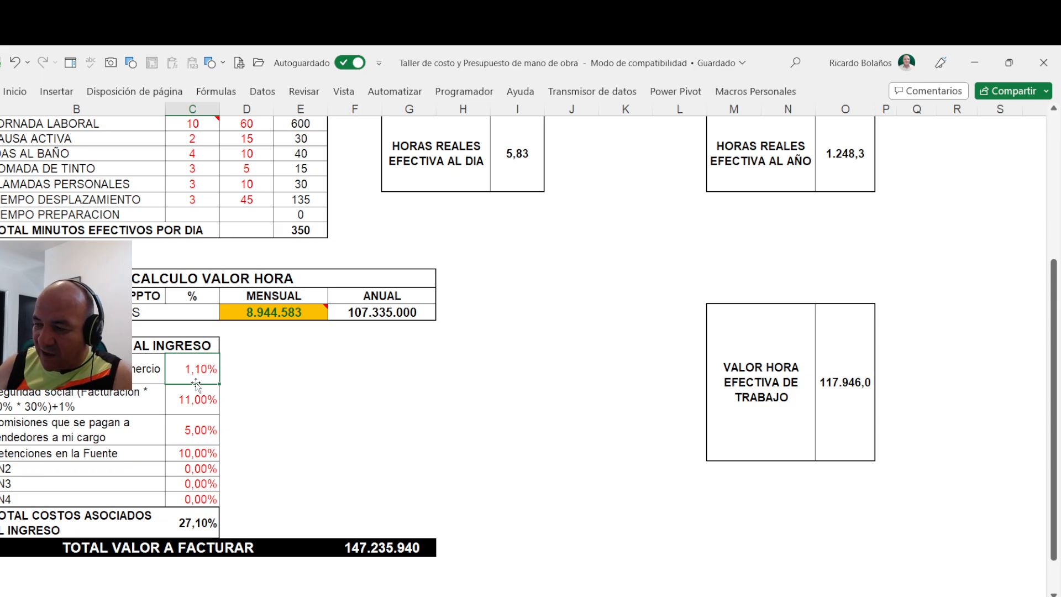
click(198, 522)
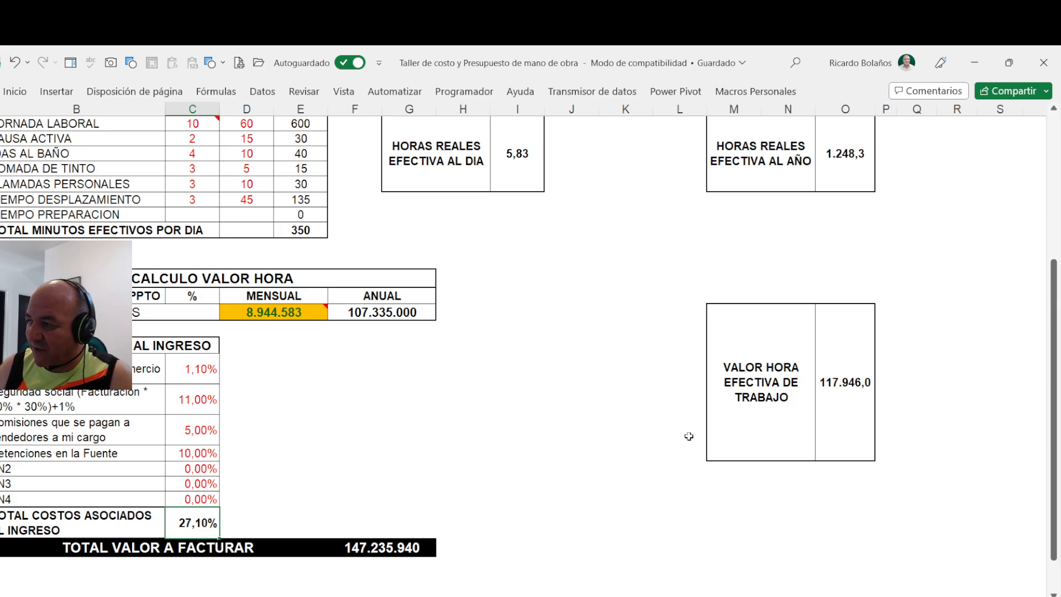
click(839, 388)
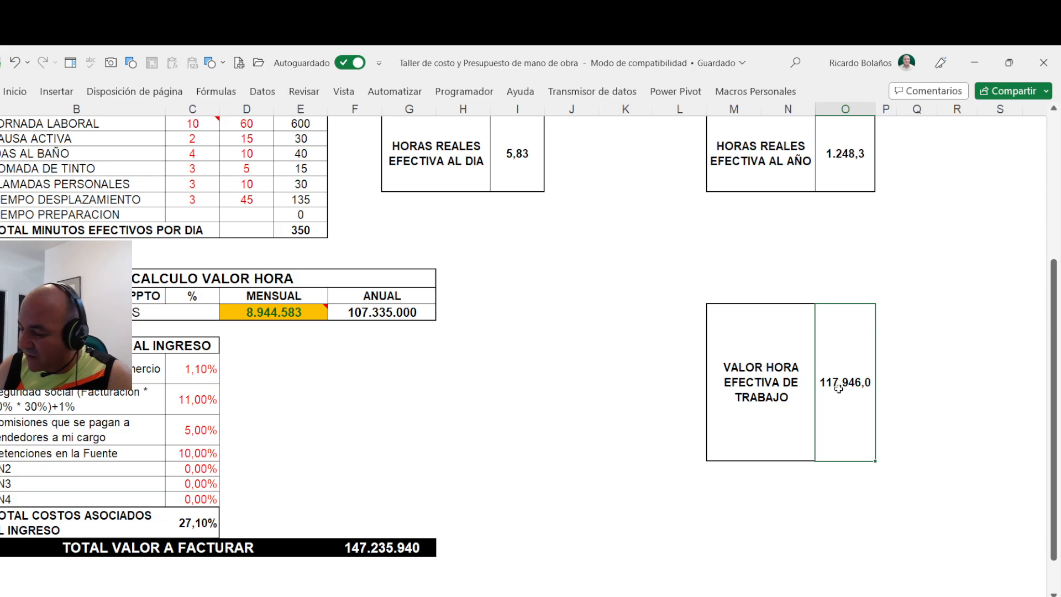
double_click(829, 397)
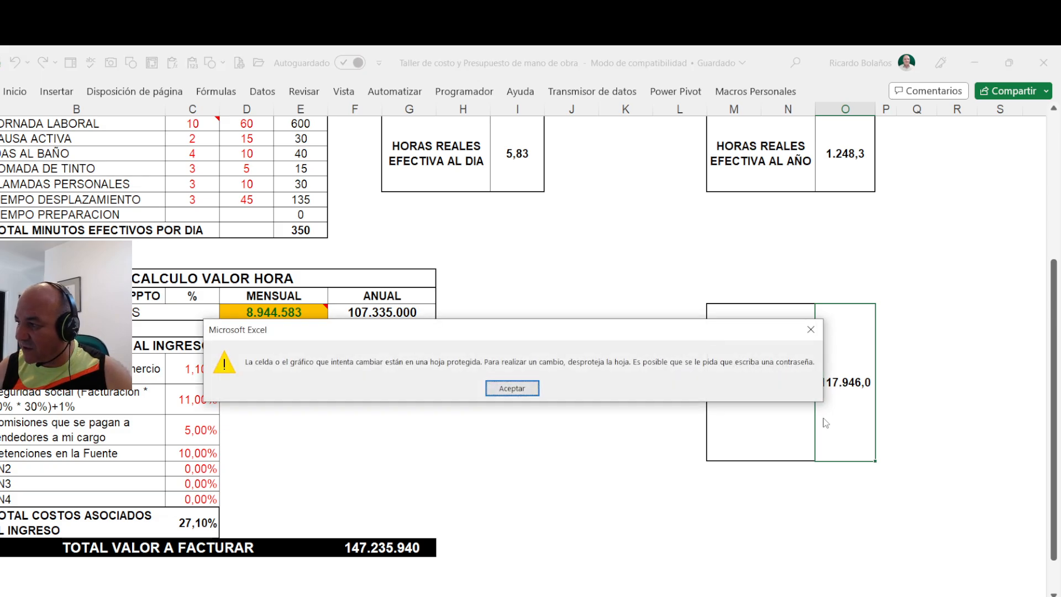
key(Return)
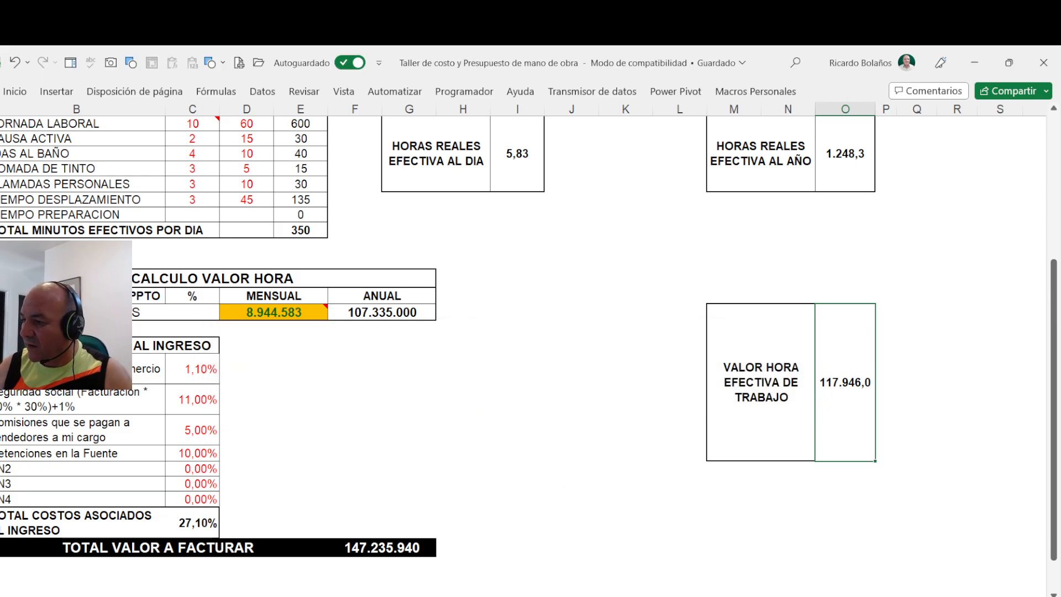
click(376, 553)
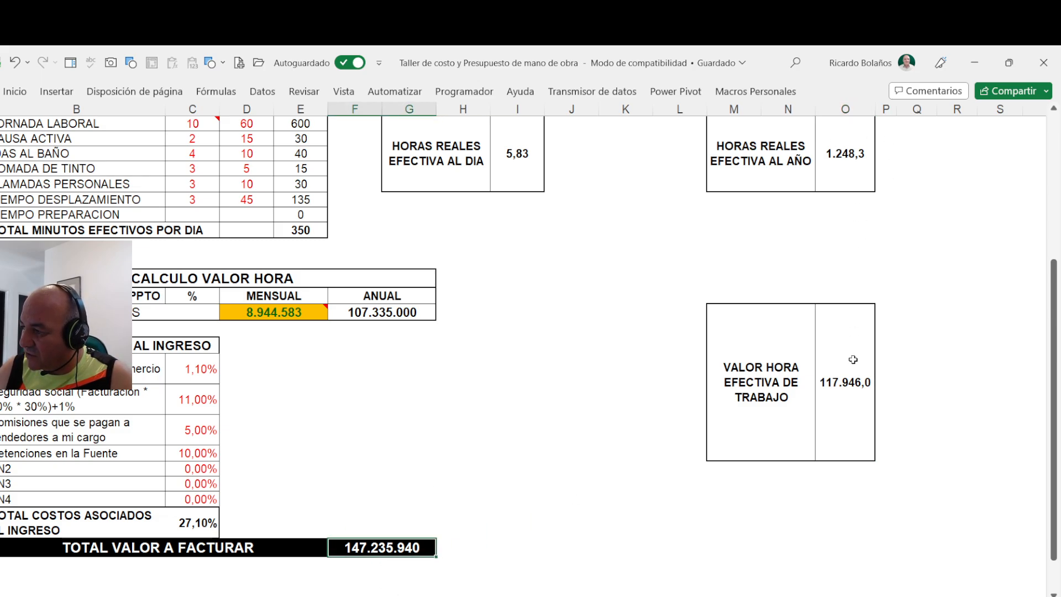
click(847, 381)
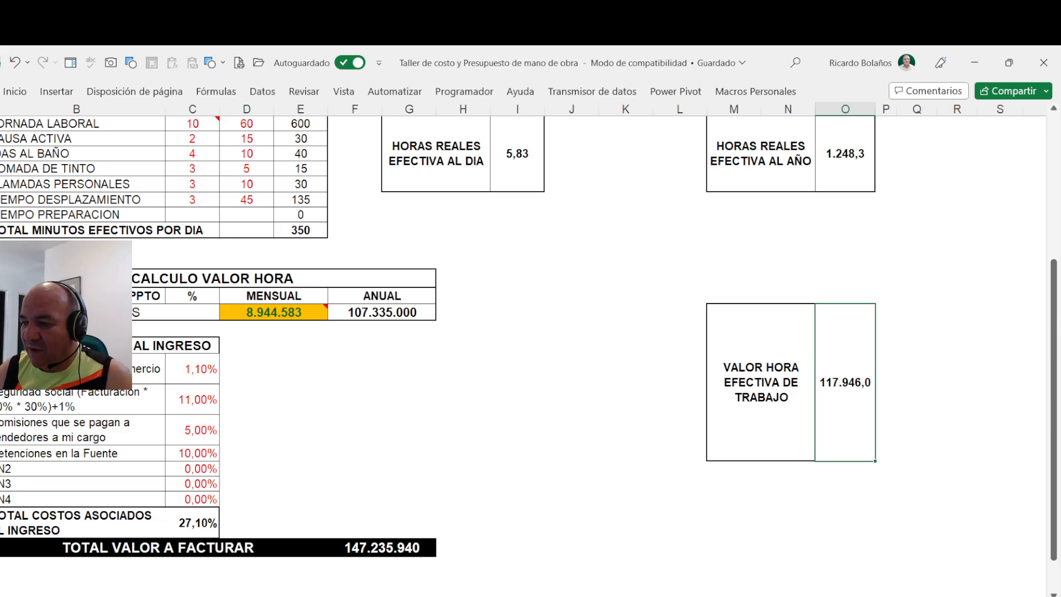
- Open the cover sheet and enter the author's full name in a cell below the subtitle
click(193, 596)
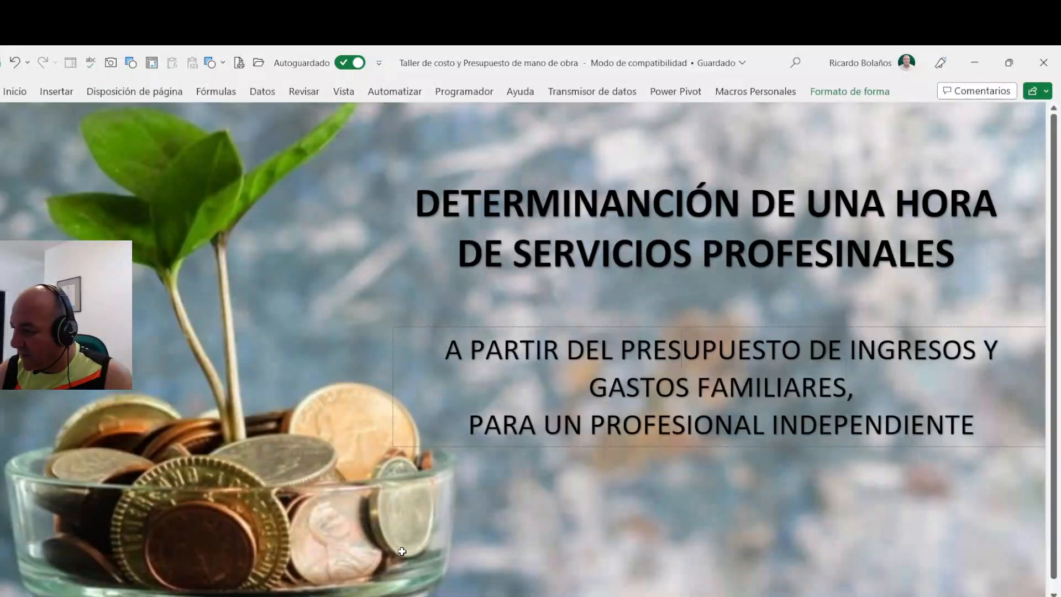
click(524, 527)
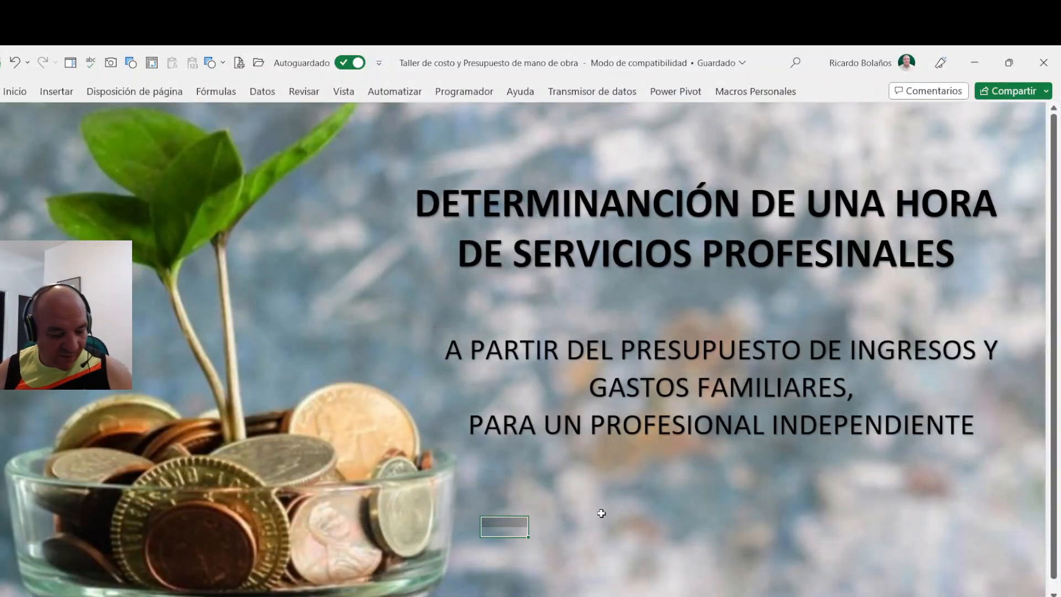
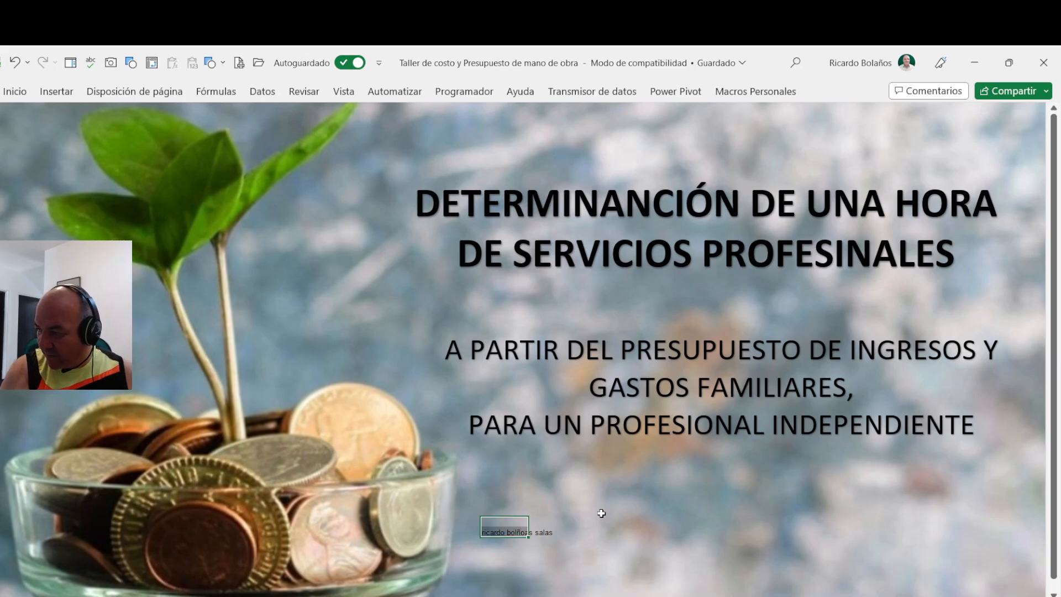
key(Return)
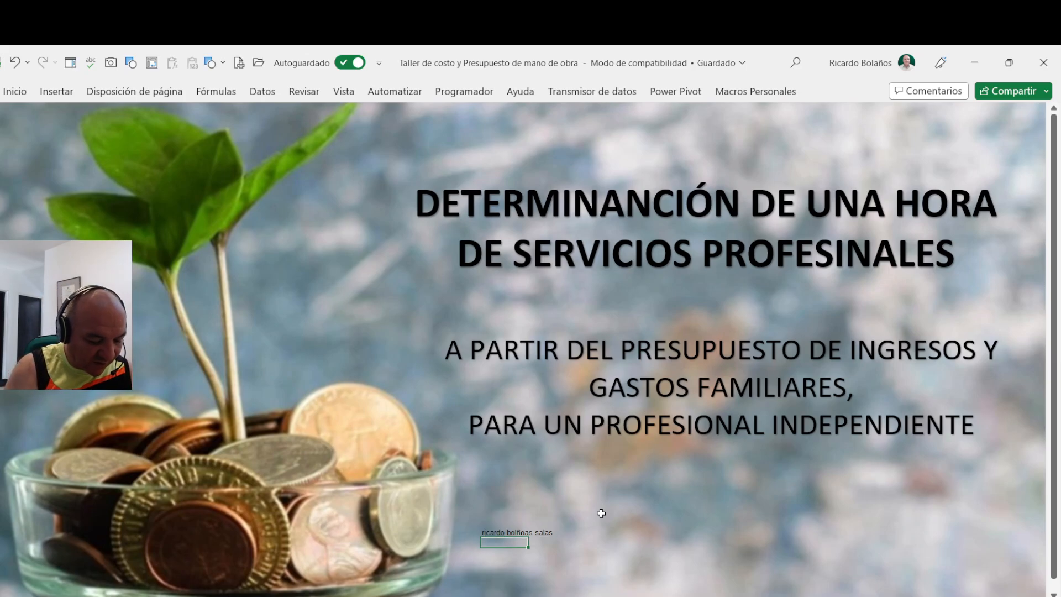
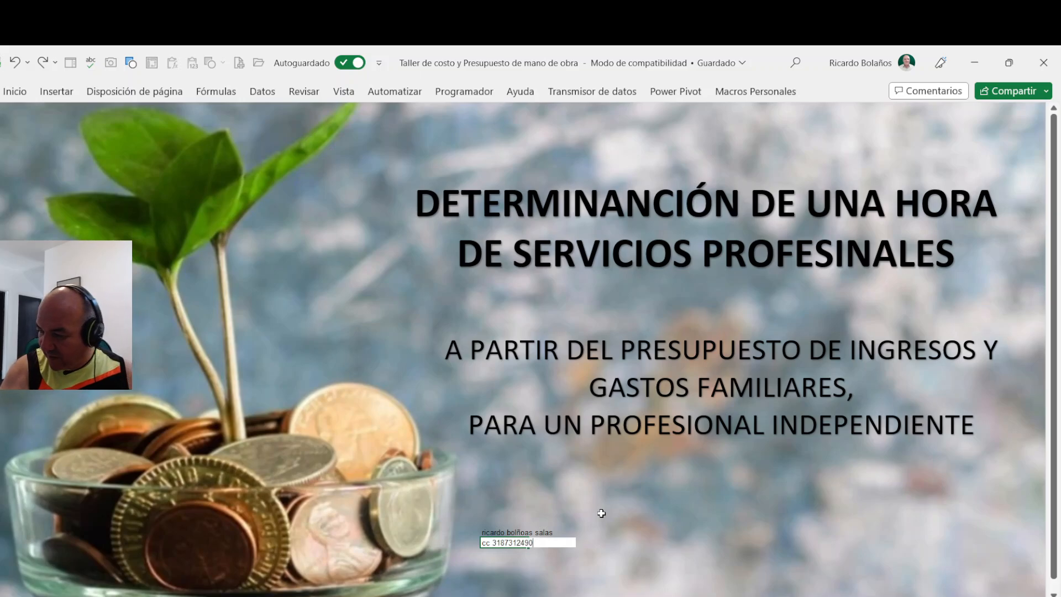
- Enter the author's contact number, preceded by "cc", in the cell below the name
key(Return)
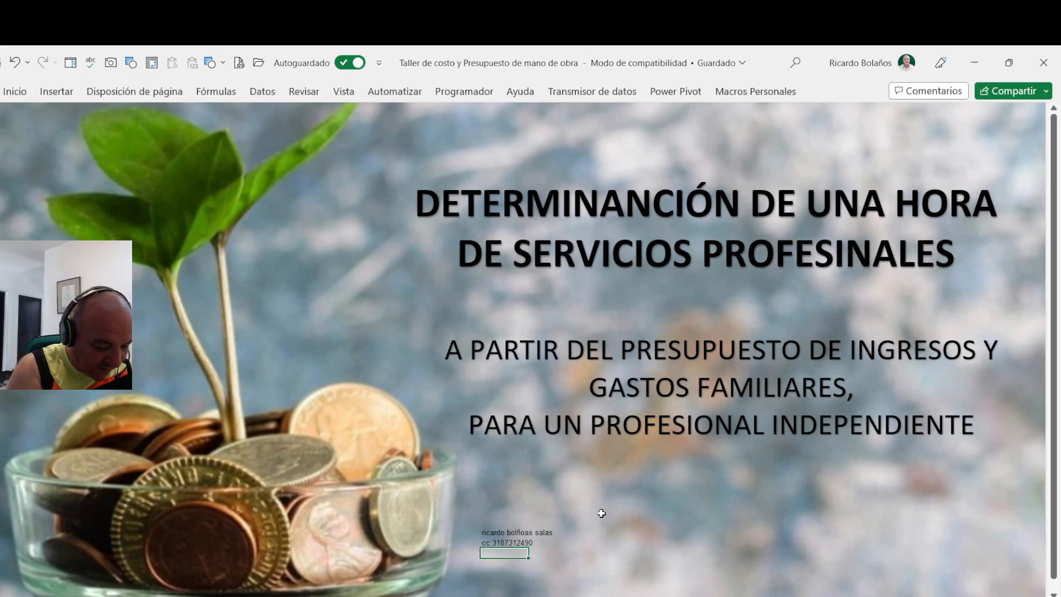
- Add the label "Email" below the contact number and enter the author's e-mail address in the adjacent cell
text(Email)
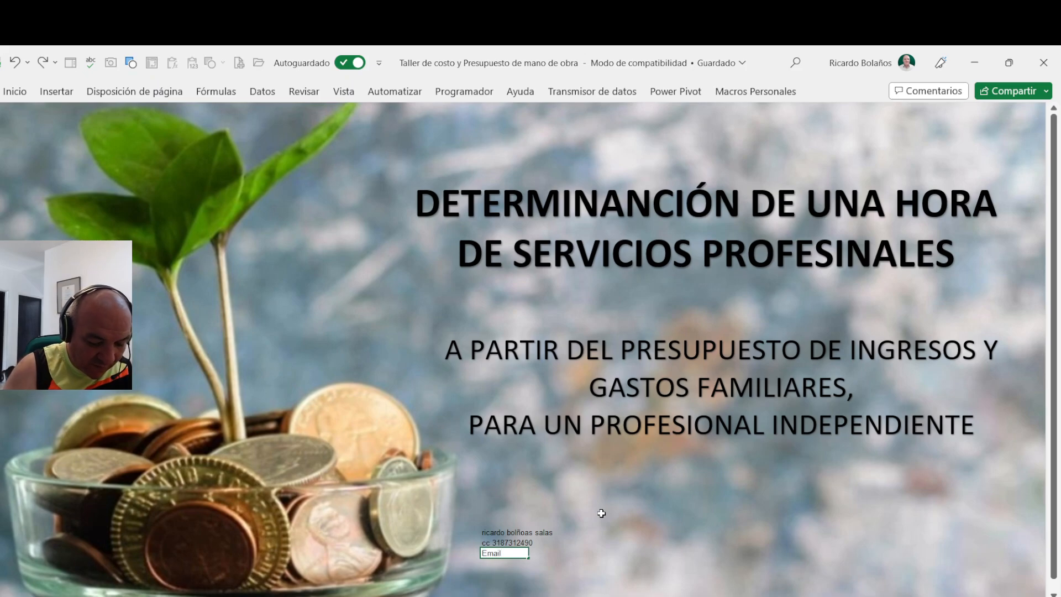
key(Tab)
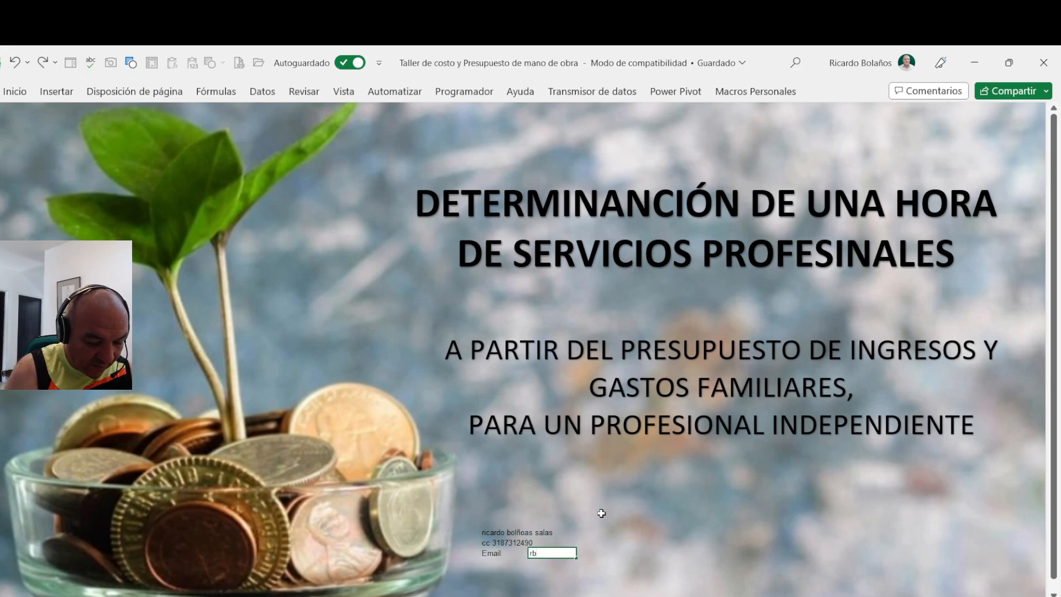
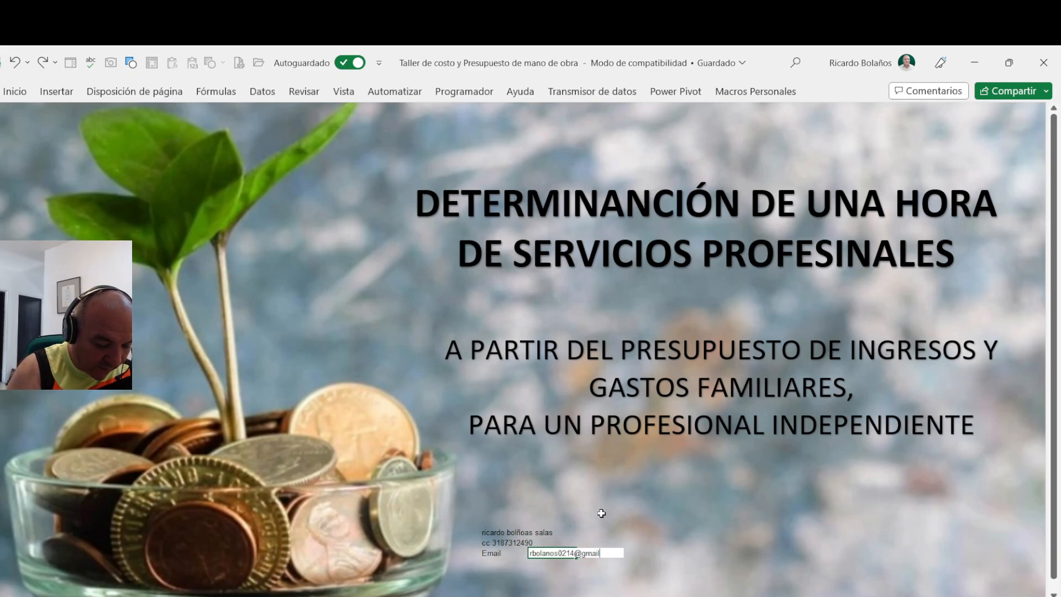
key(Return)
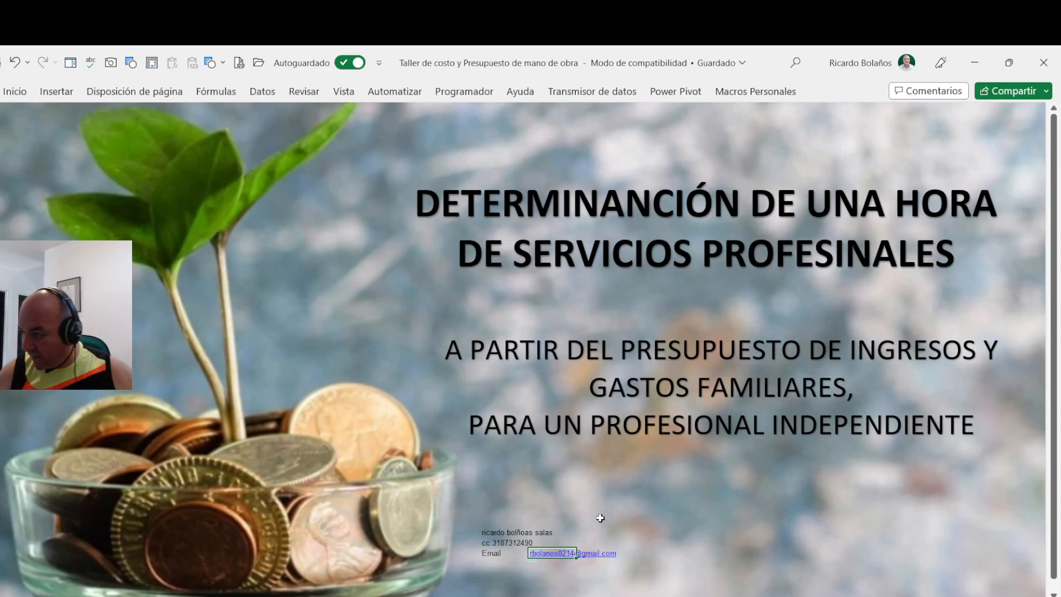
- Increase the font size of the name, number and e-mail lines on the cover sheet to 16
drag(496, 531, 547, 549)
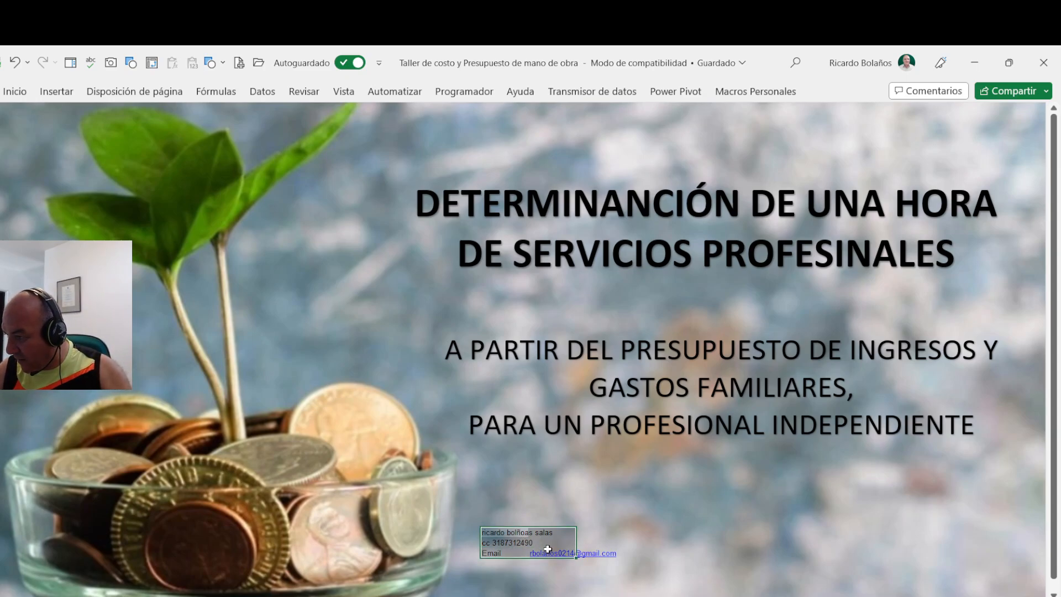
click(19, 97)
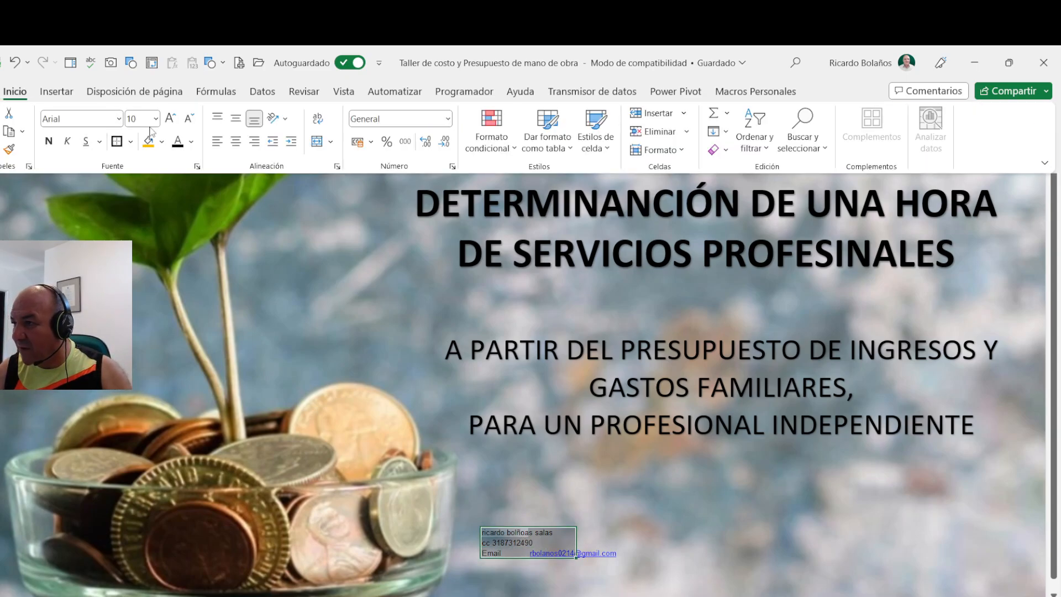
click(169, 119)
click(169, 120)
click(169, 120)
click(169, 120)
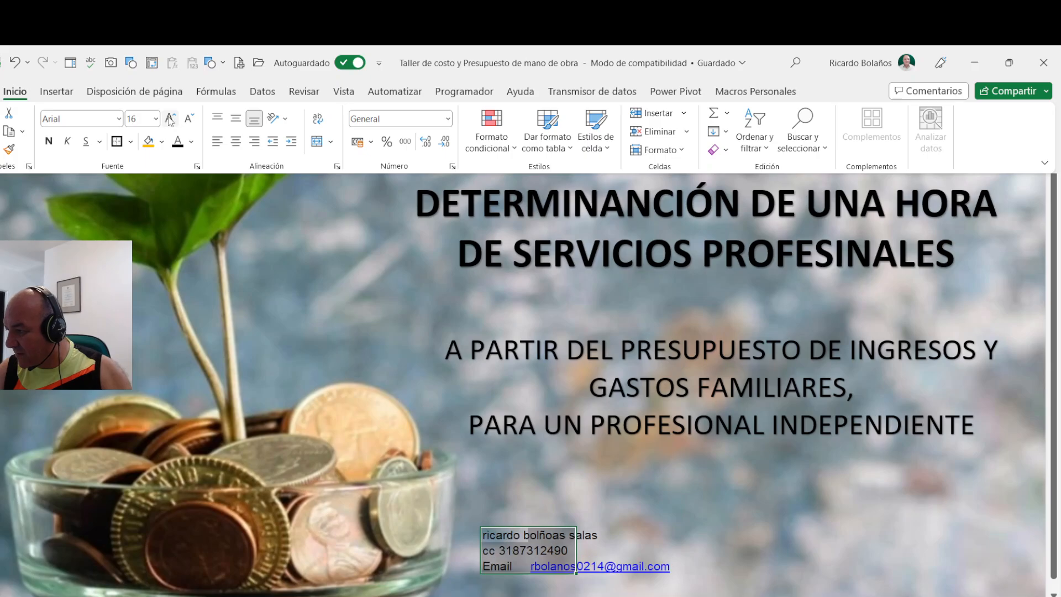
- Edit the author's name on the cover sheet, capitalizing the initials of the first name and first surname
click(482, 535)
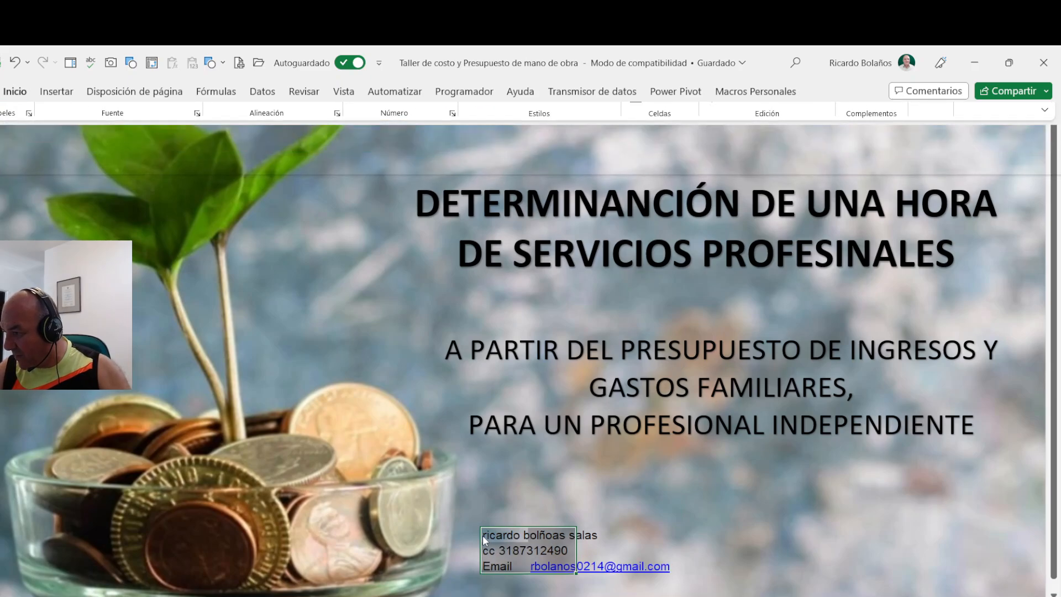
click(507, 535)
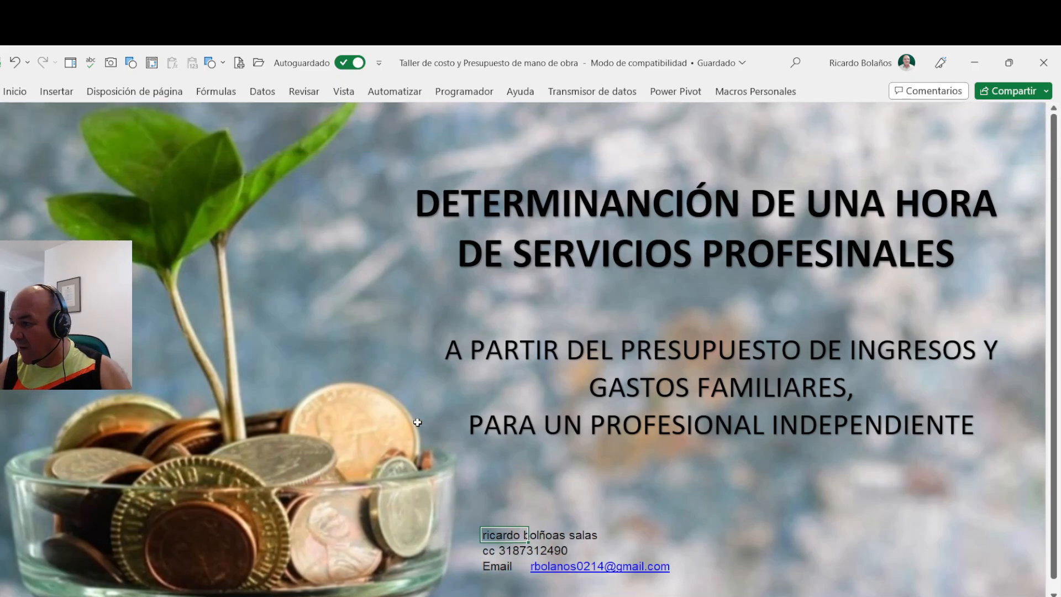
double_click(498, 533)
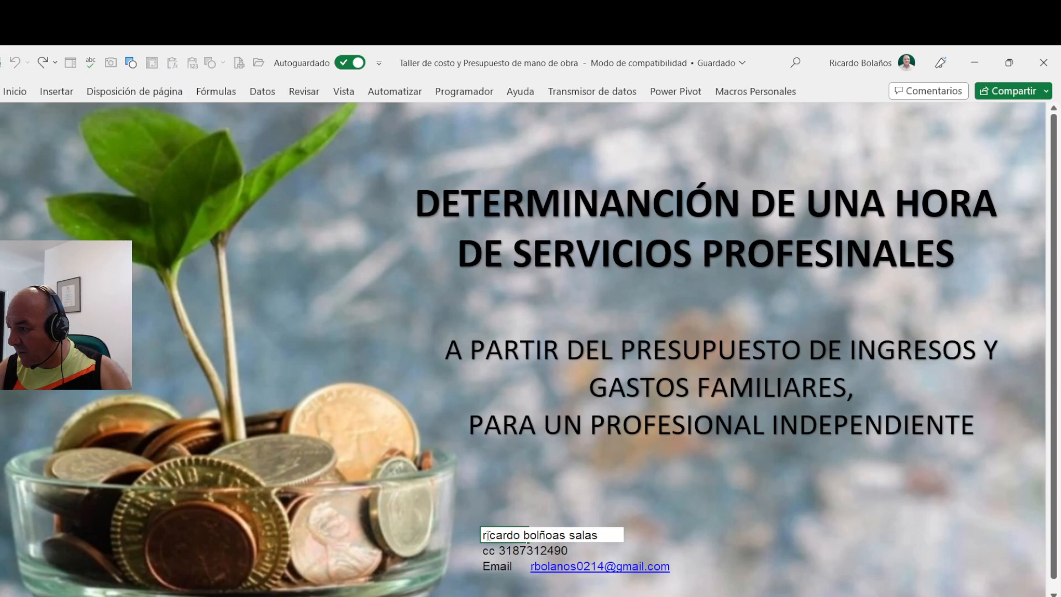
drag(483, 535, 491, 533)
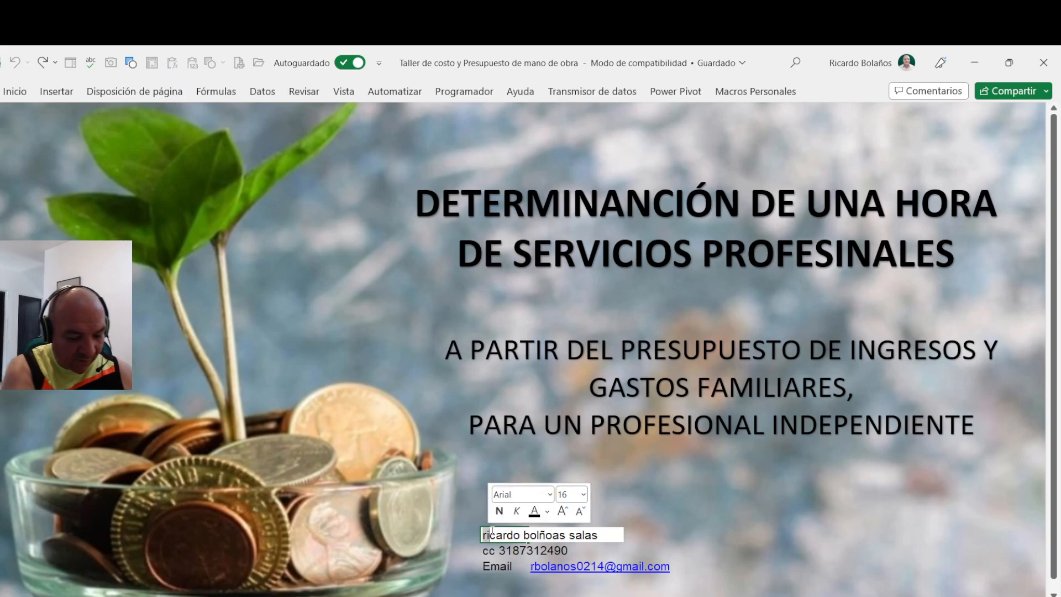
text(Ri)
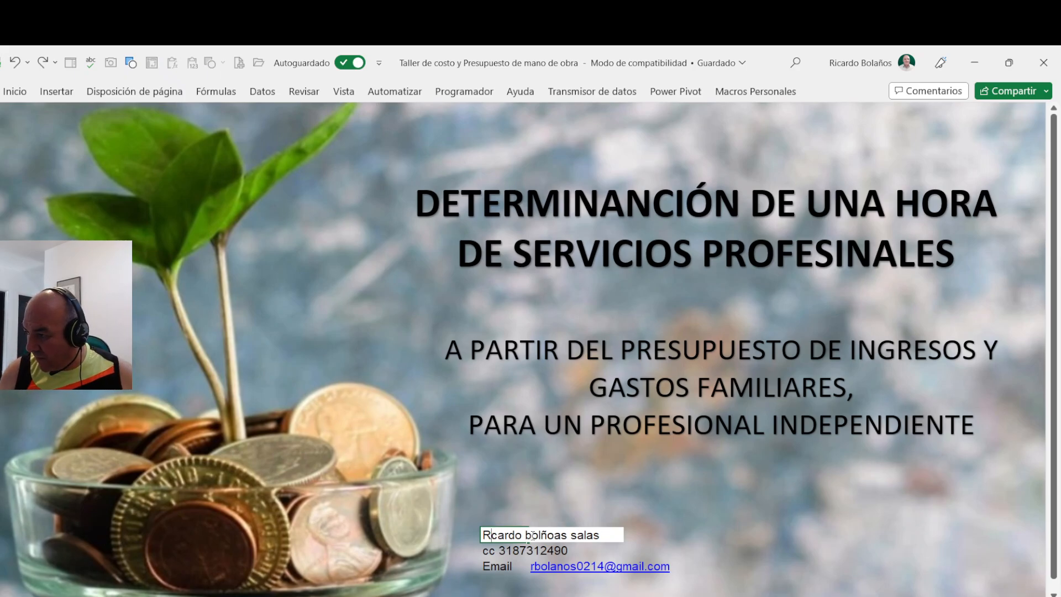
drag(529, 535, 525, 535)
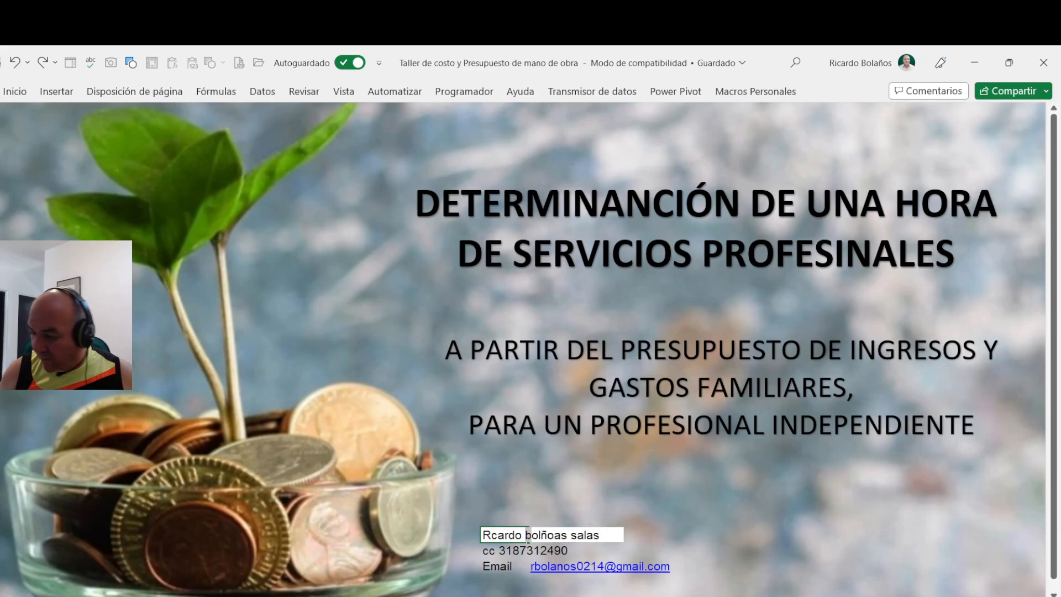
text(Bo)
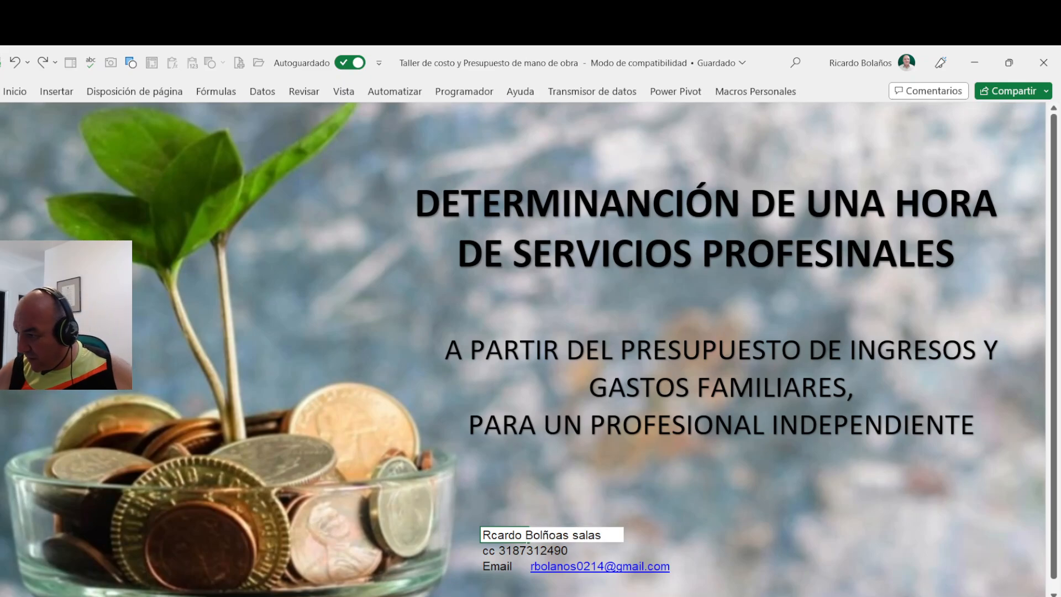
text(a)
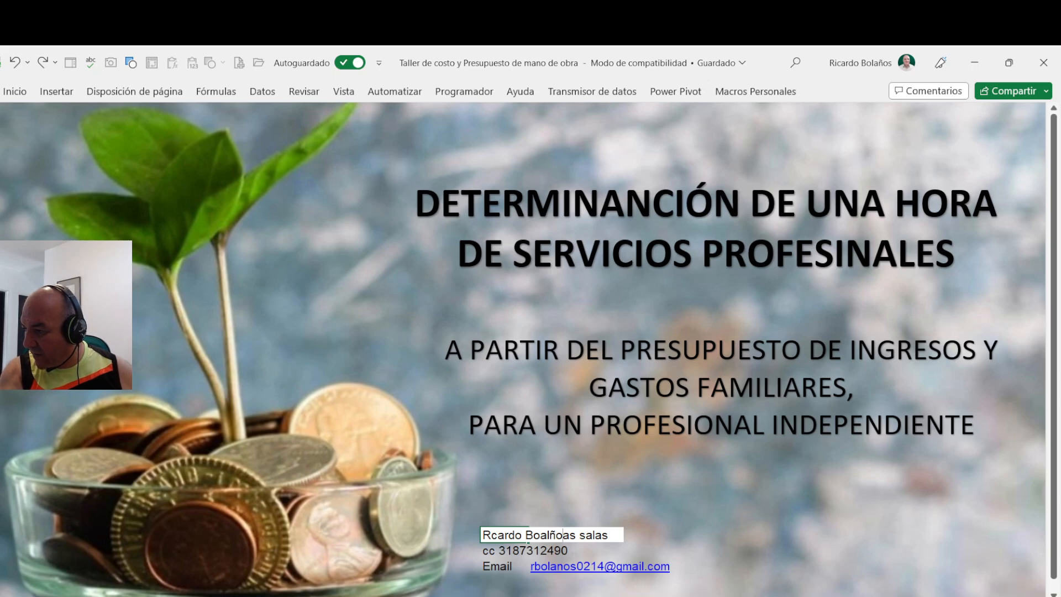
- Correct the spelling of the author's first surname and capitalize the initial of the second surname
text(lañ)
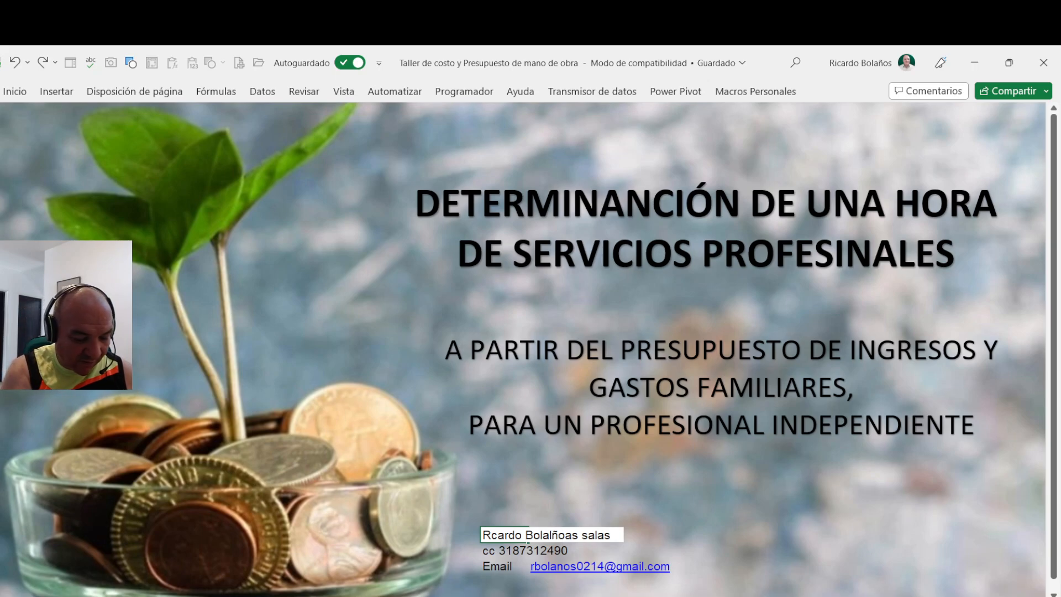
text(os)
key(Delete)
key(Delete)
key(Delete)
key(Delete)
key(Delete)
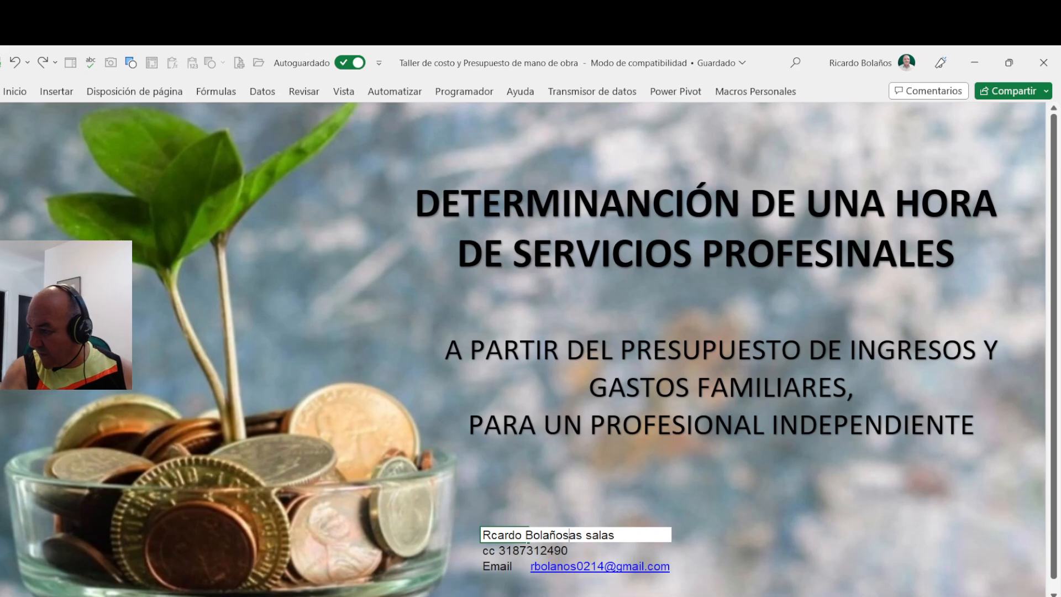
key(Delete)
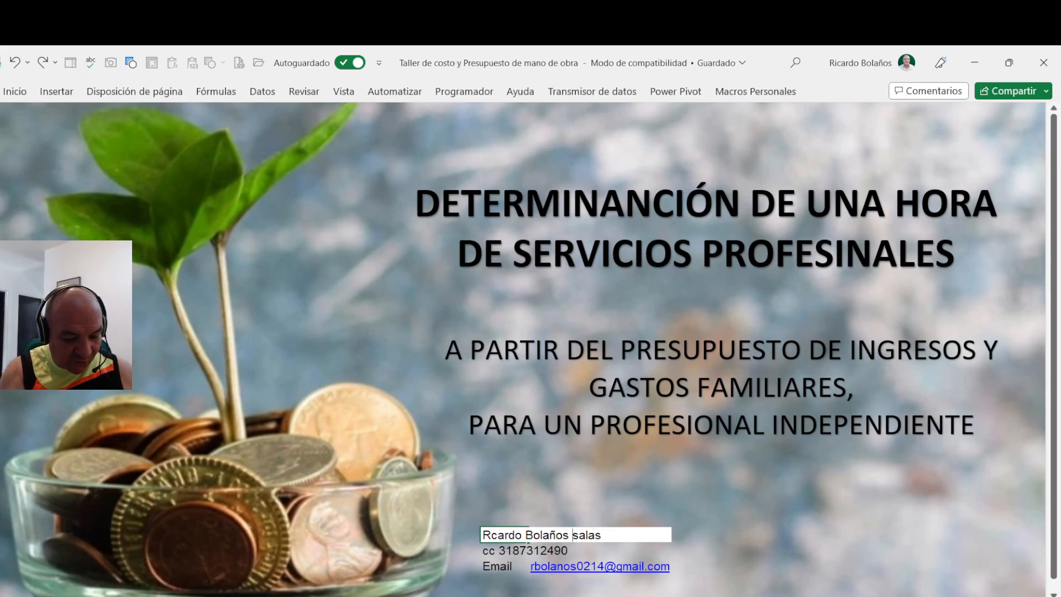
text(S)
key(Delete)
key(Return)
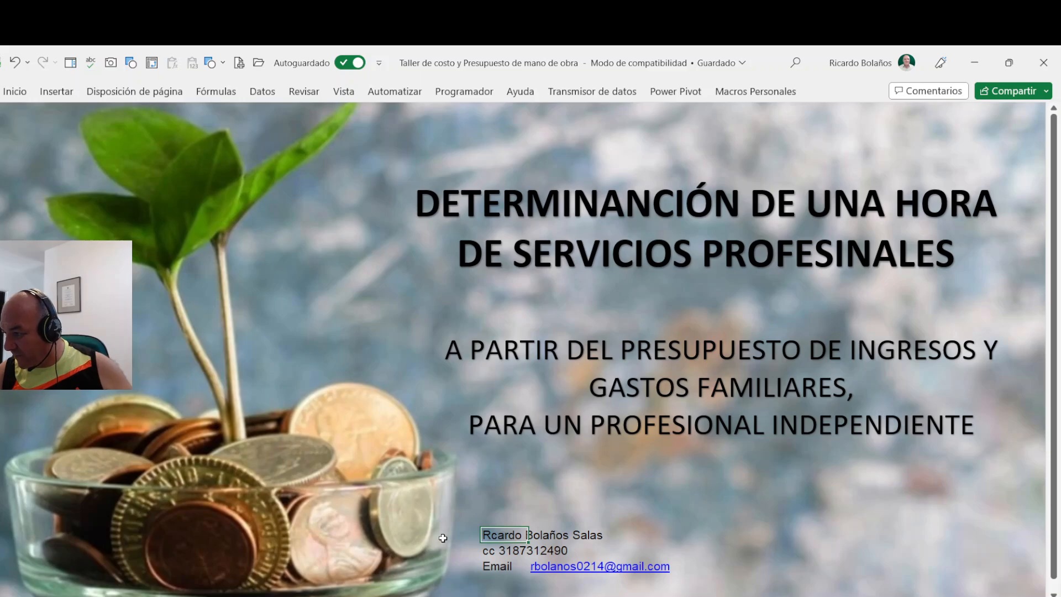
- Replace the "cc" prefix before the author's contact number with "Celular:"
click(498, 548)
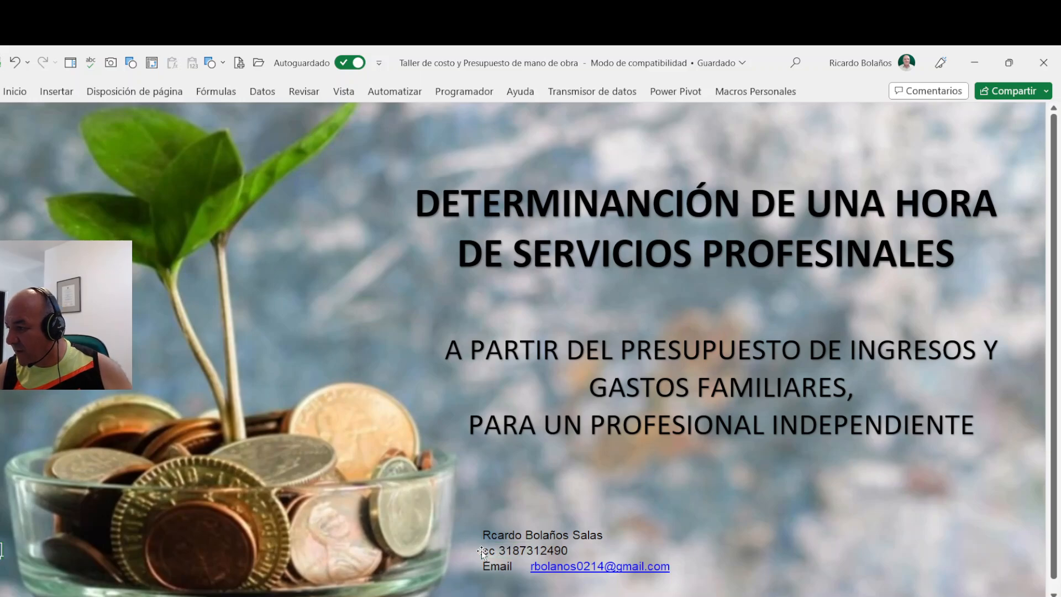
double_click(489, 550)
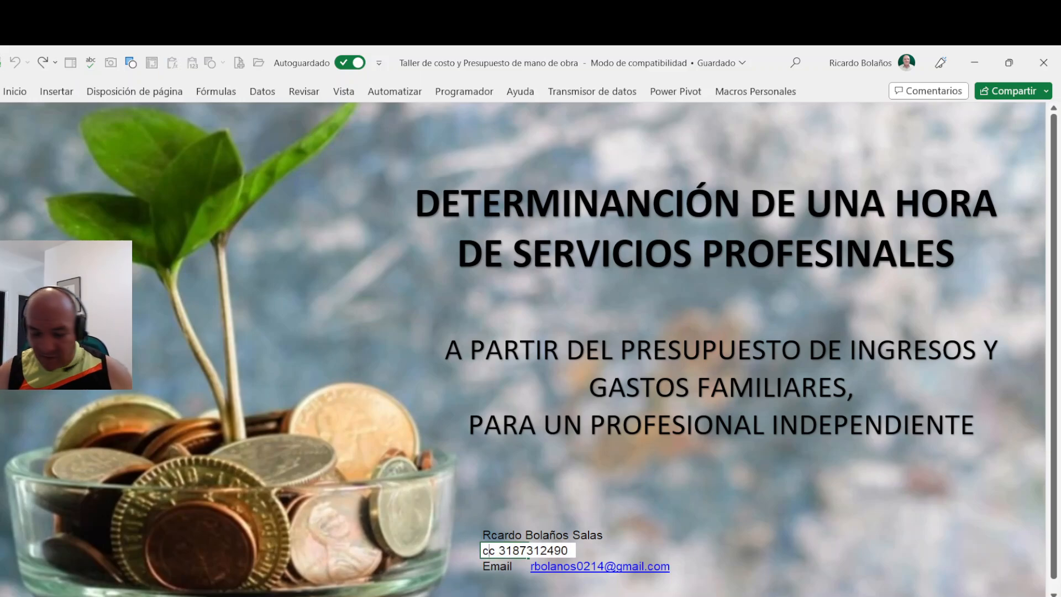
key(BackSpace)
text(Celular)
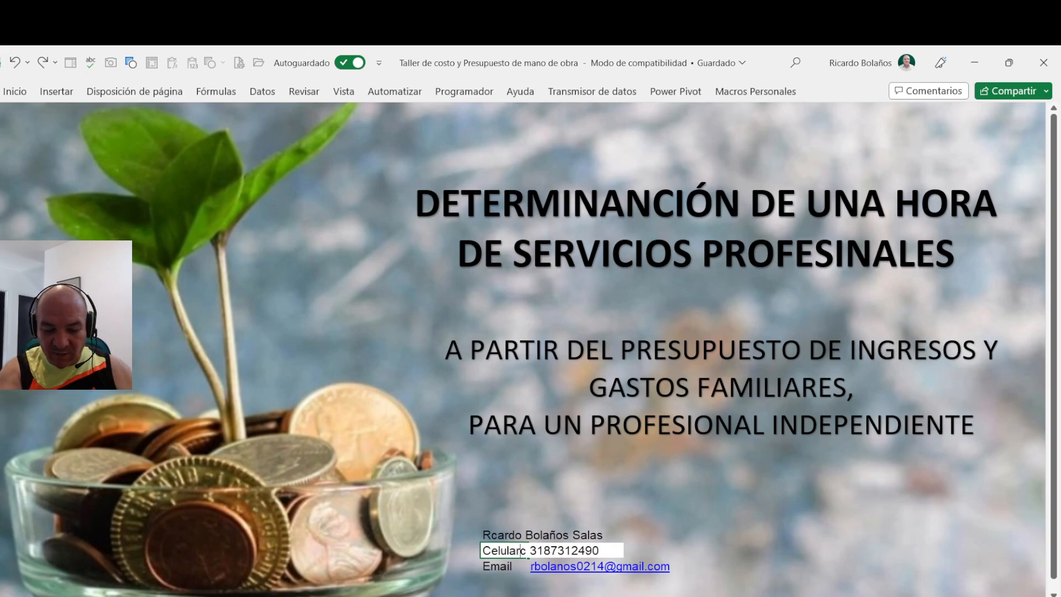
key(Delete)
text(:)
key(ctrl+Return)
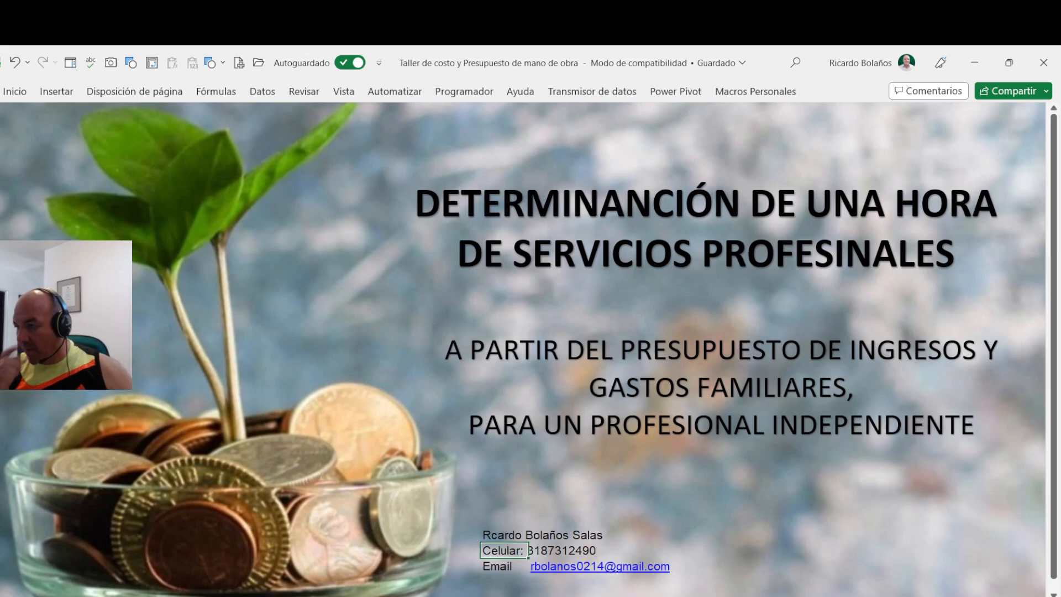